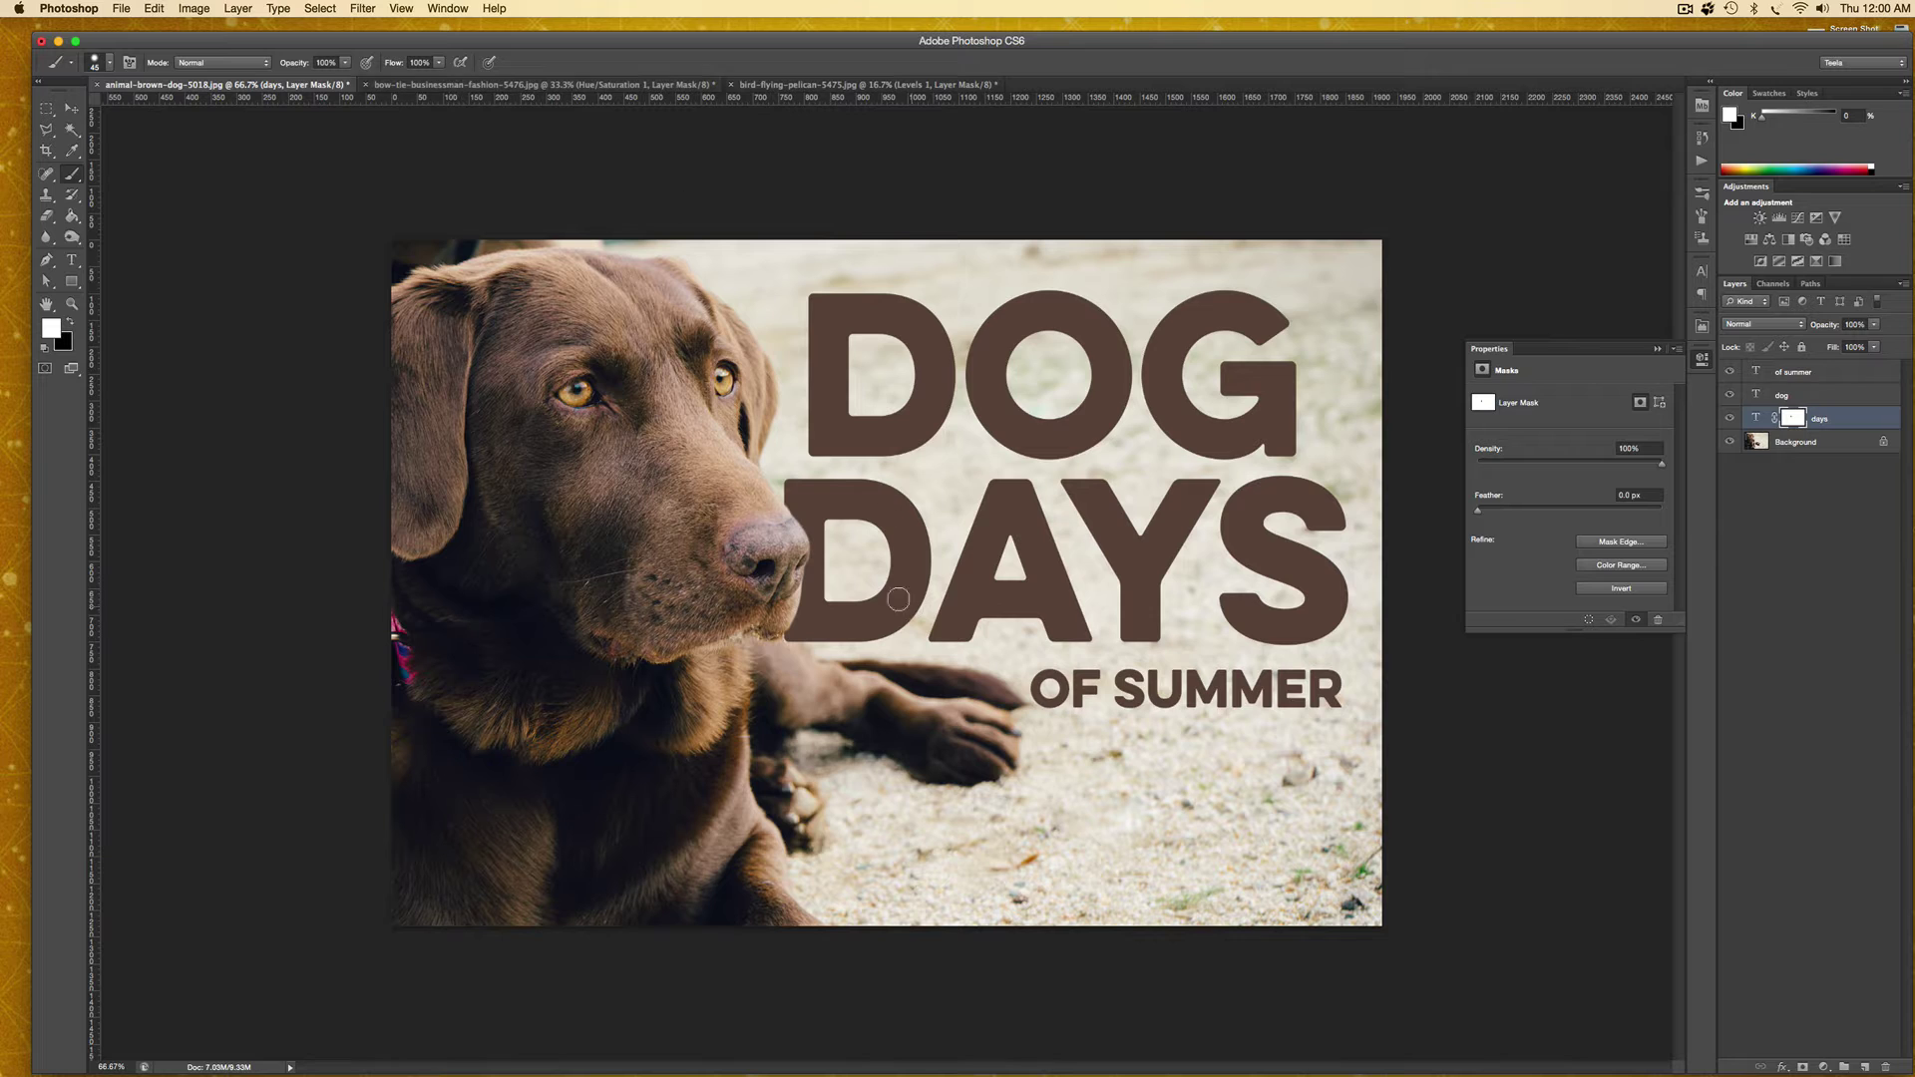
Paint black on the days mask along the D's left edge beside the dog's nose.
mouse_move(795, 499)
mouse_down()
mouse_move(787, 607)
mouse_move(794, 548)
mouse_up()
On the bow-tie photo, hide and re-show the Hue/Saturation adjustment to compare.
click(511, 86)
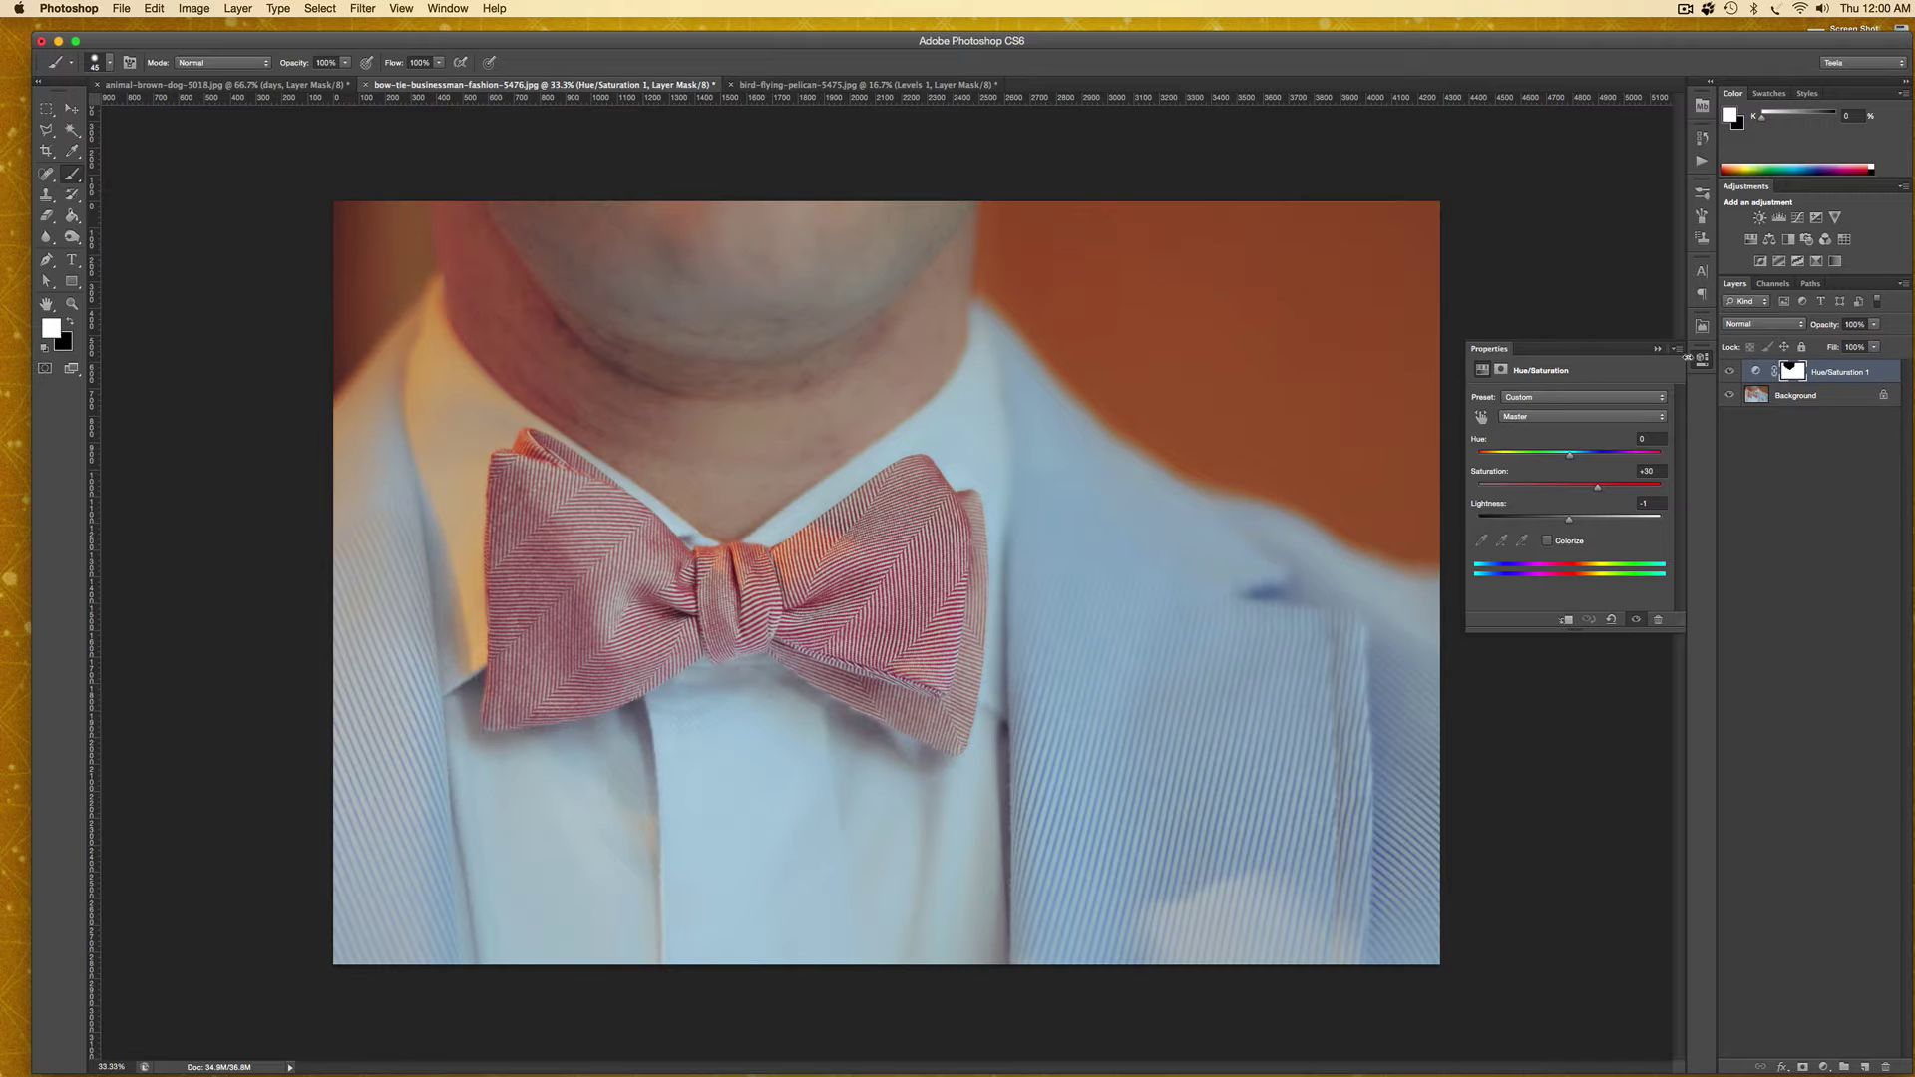
click(1730, 371)
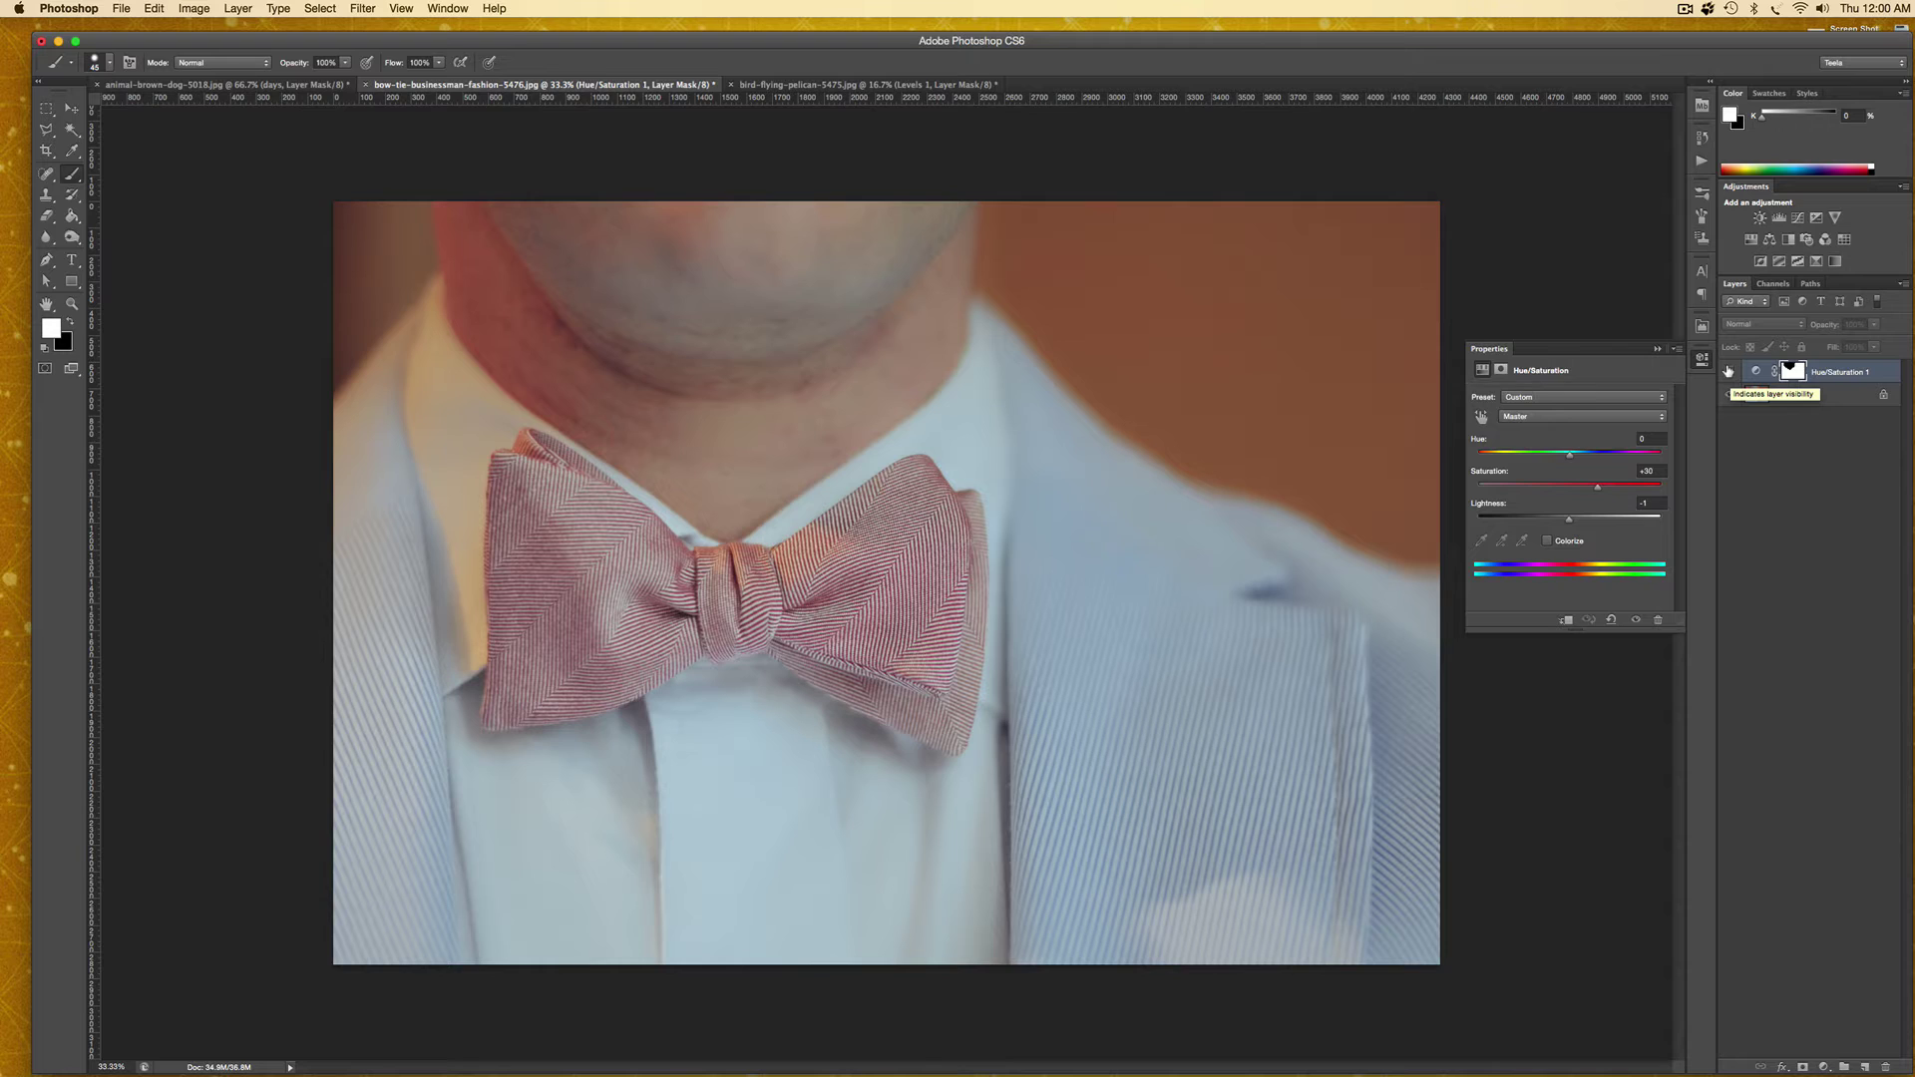
click(1728, 371)
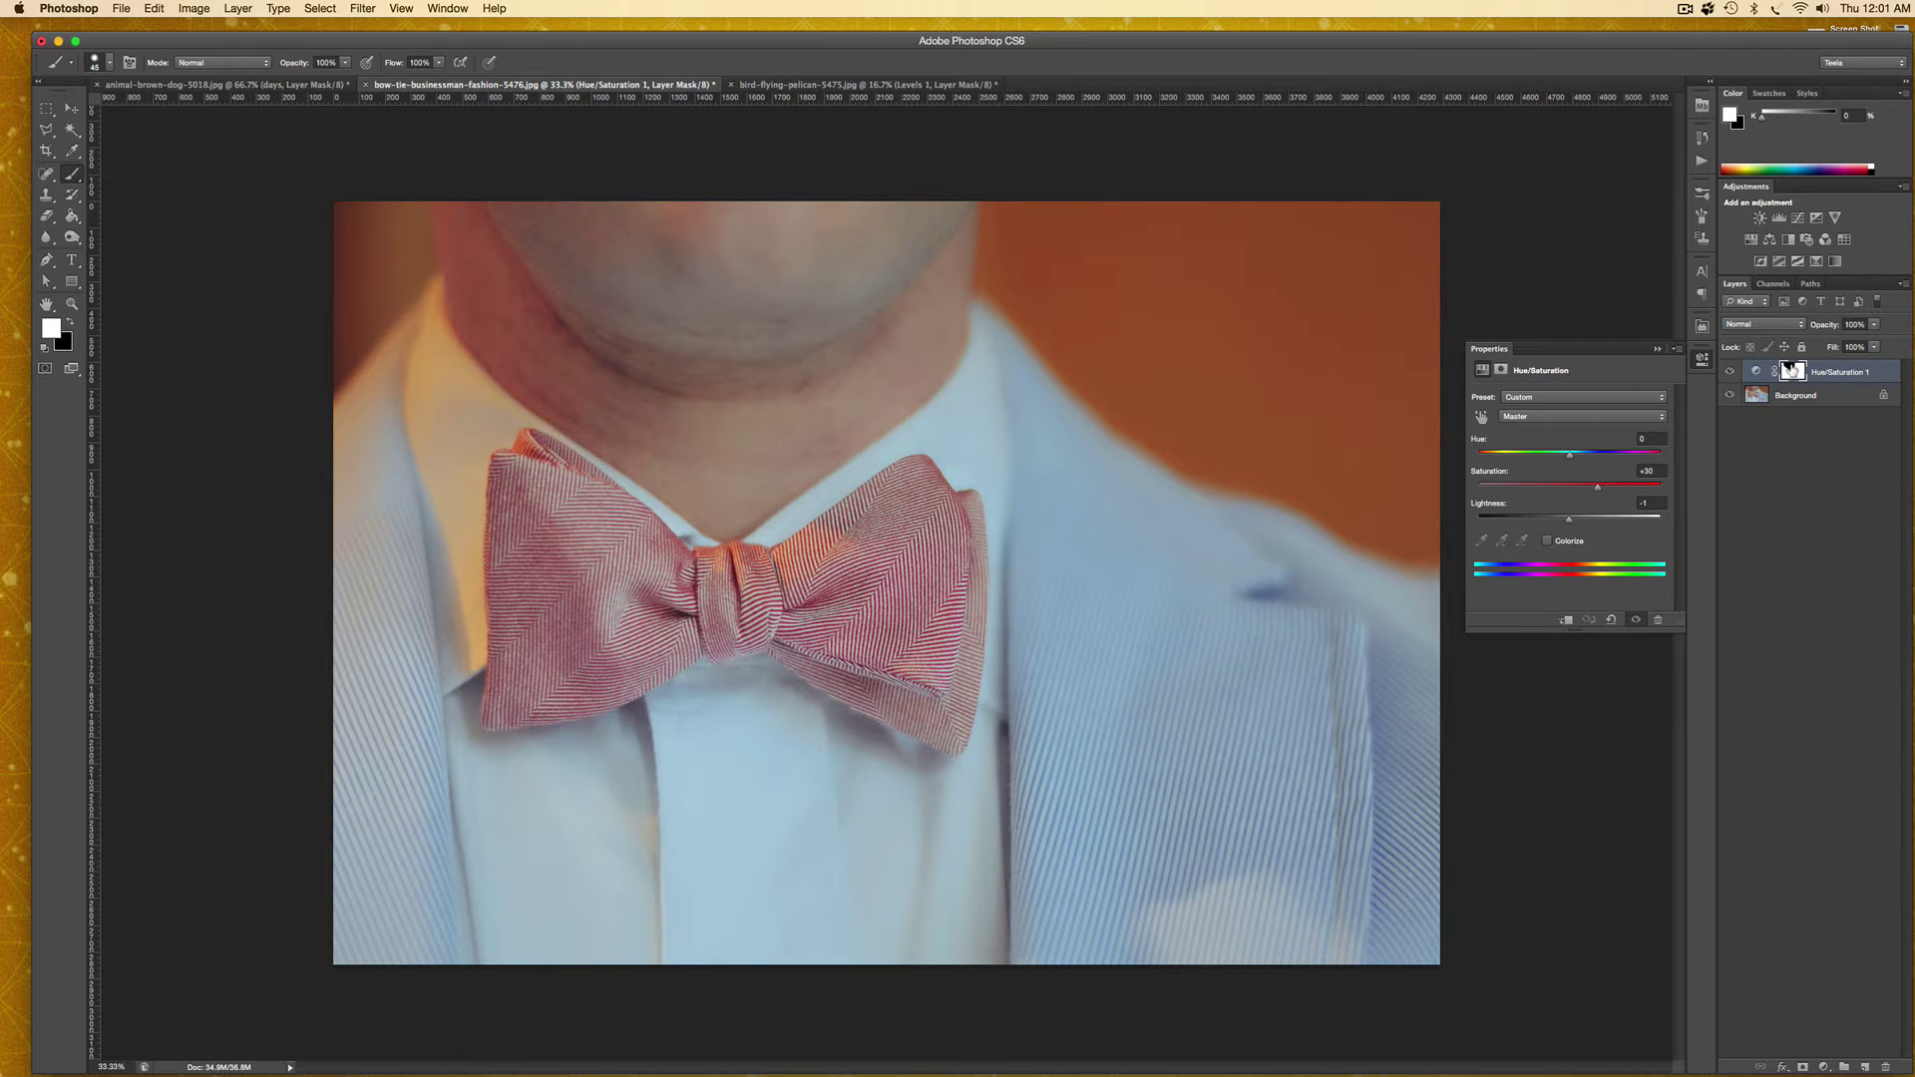
Disable then re-enable the Hue/Saturation layer mask, then bring up the pelican photo.
right_click(1792, 371)
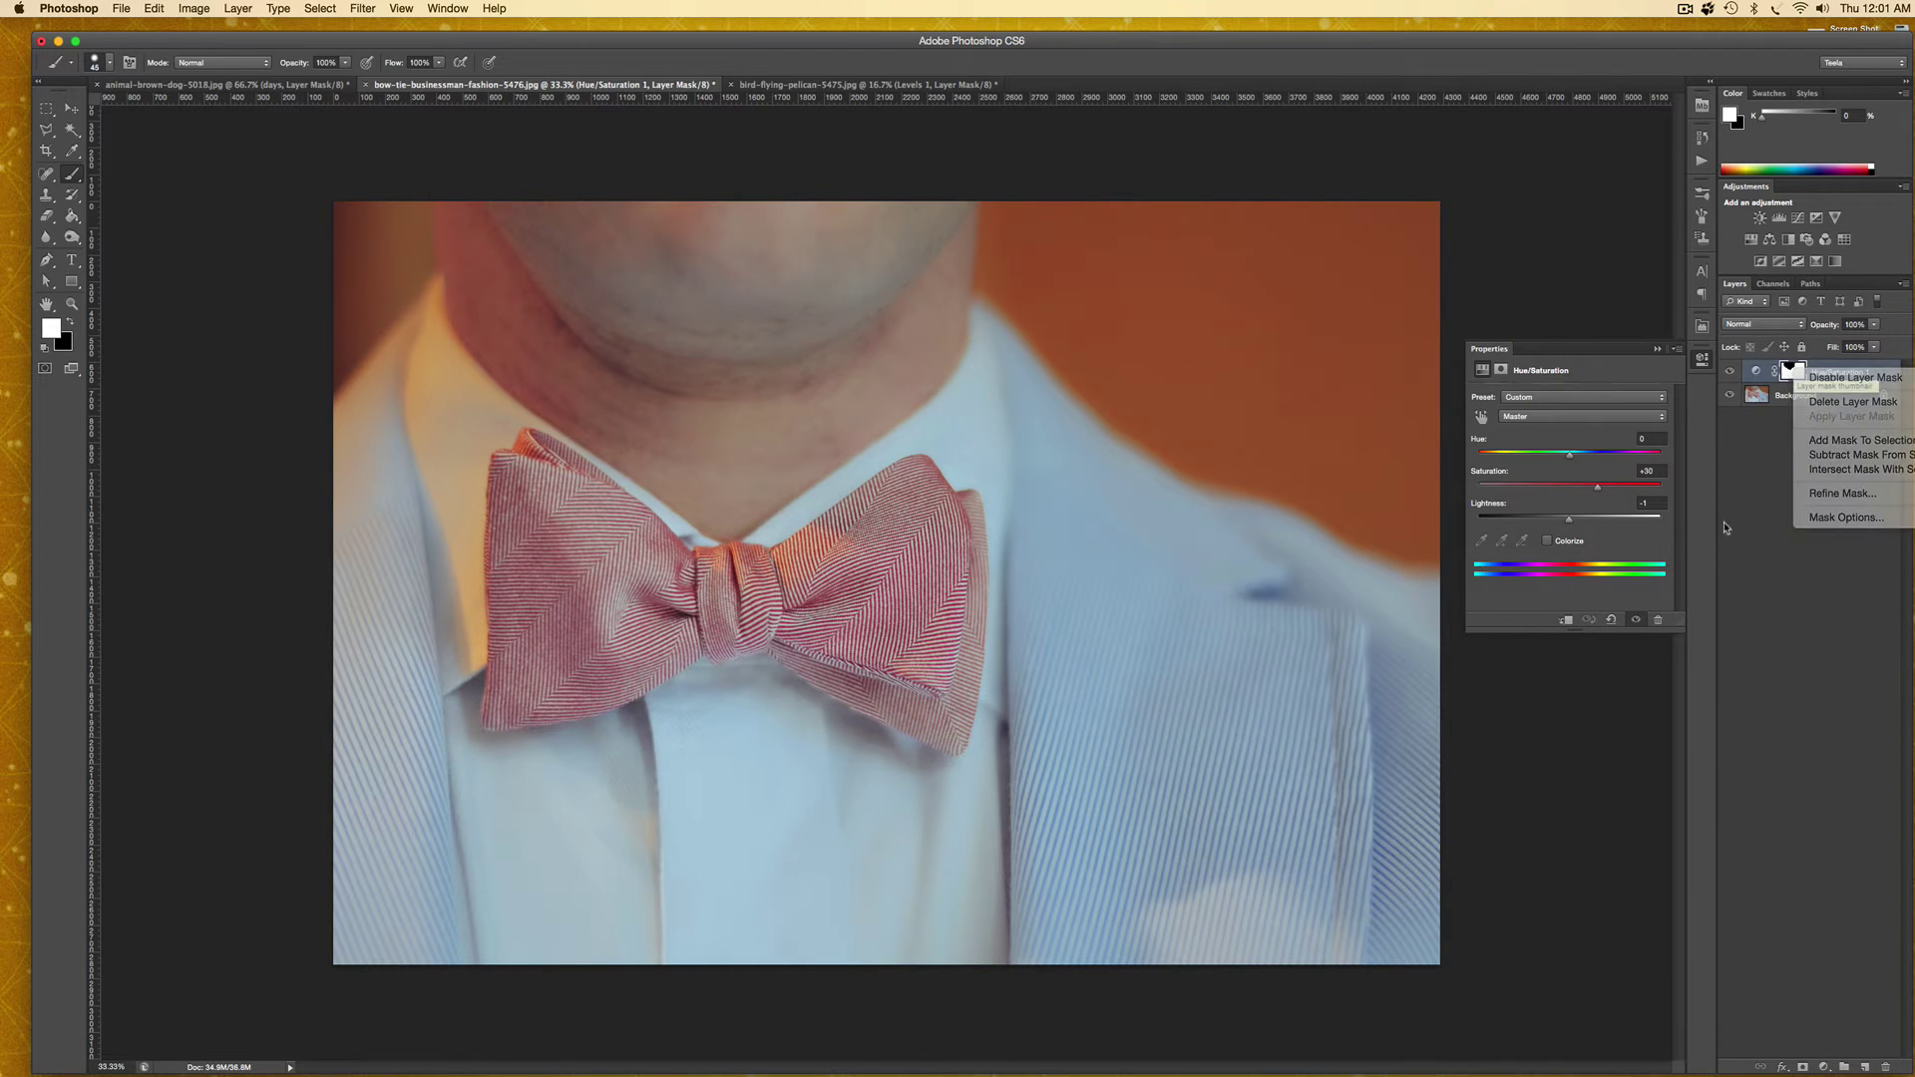
key(Down)
key(Return)
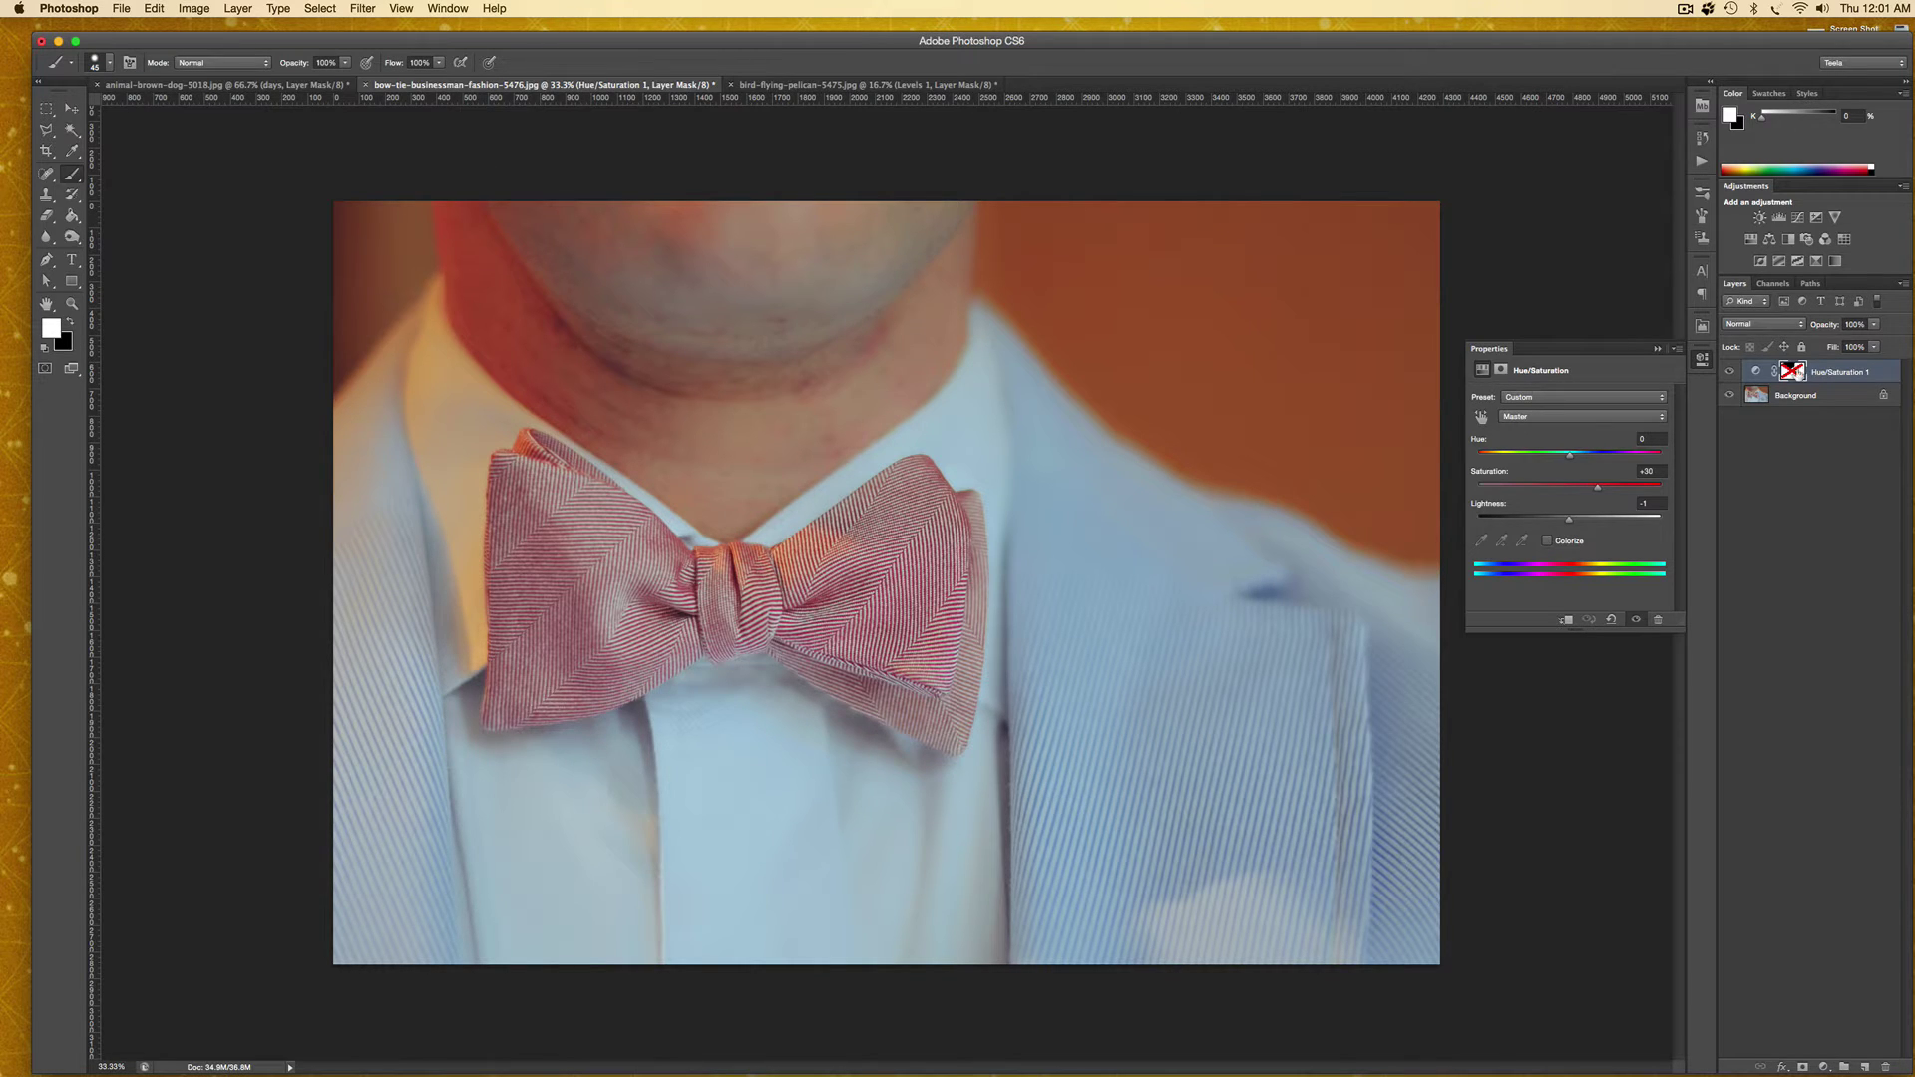
right_click(1794, 371)
click(1813, 381)
click(859, 85)
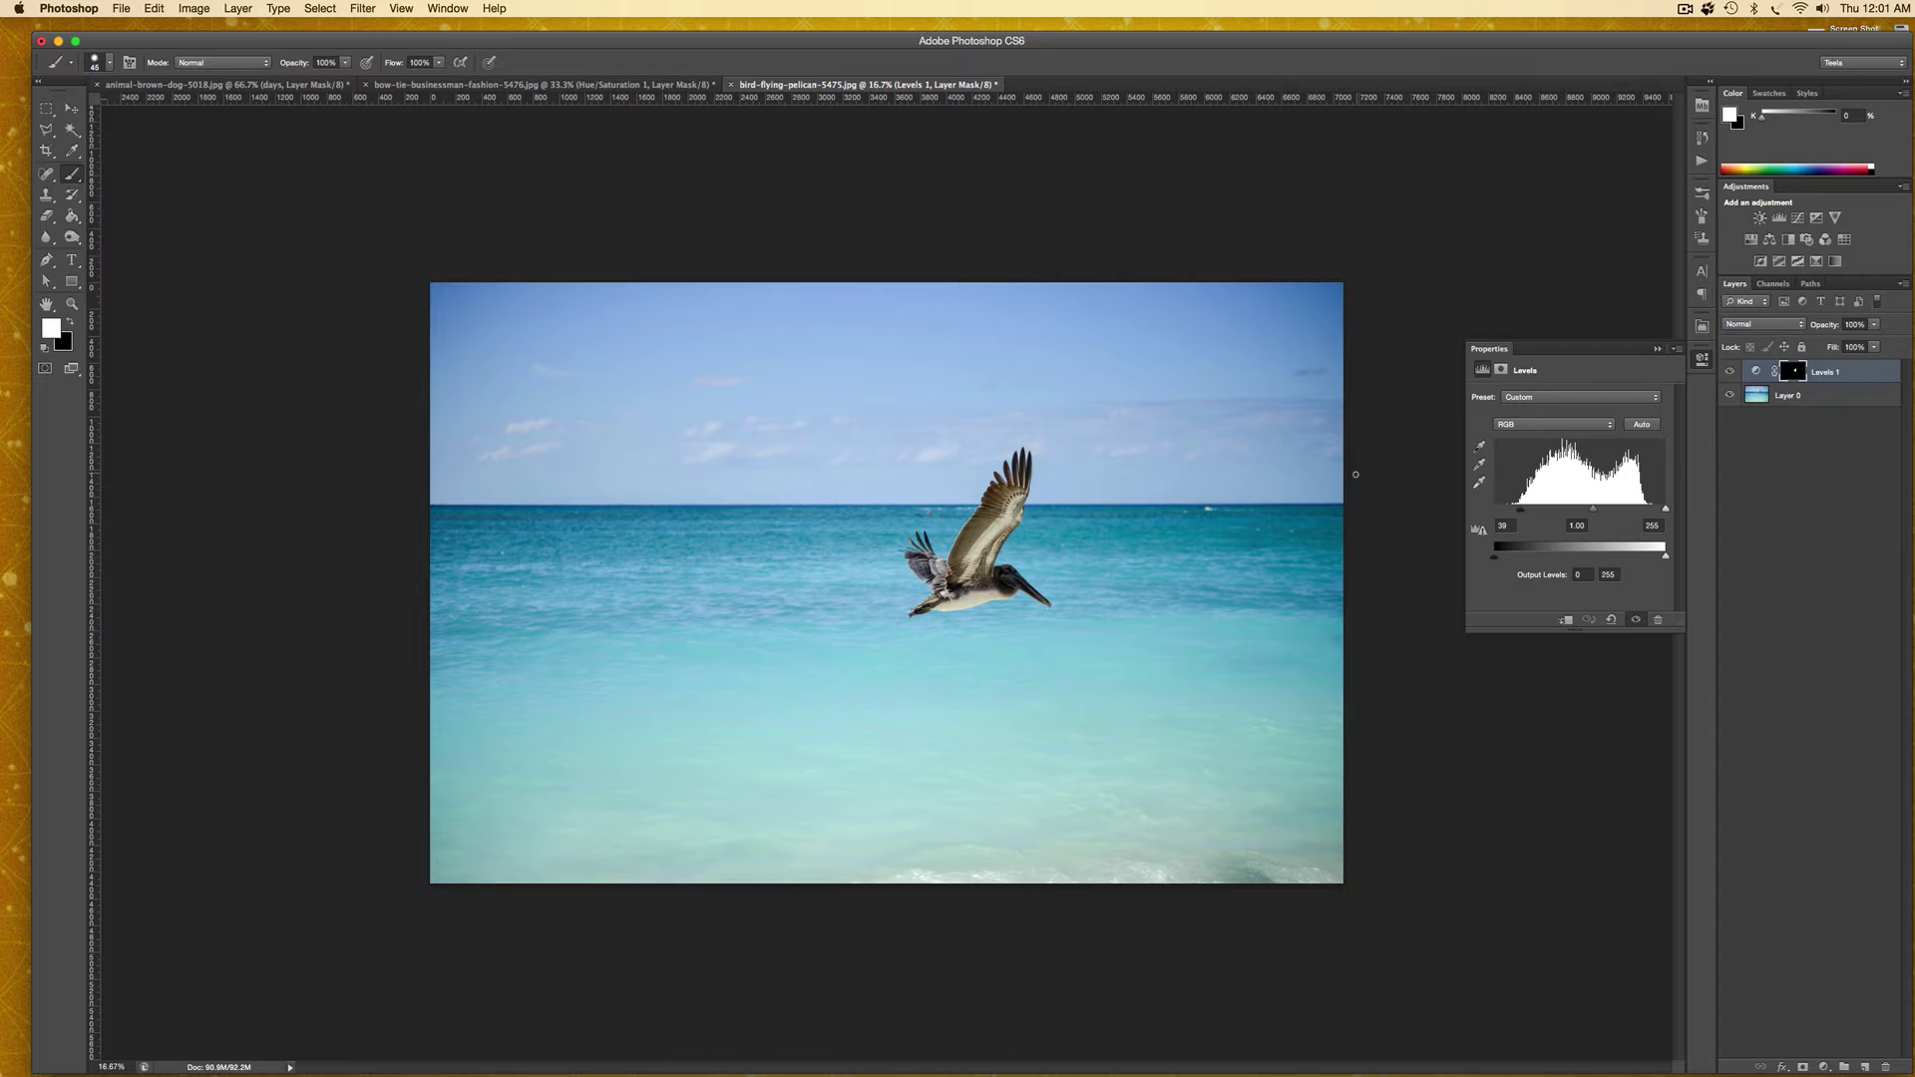
Toggle the pelican's Levels 1 adjustment off and on, then return to the dog poster.
click(1729, 370)
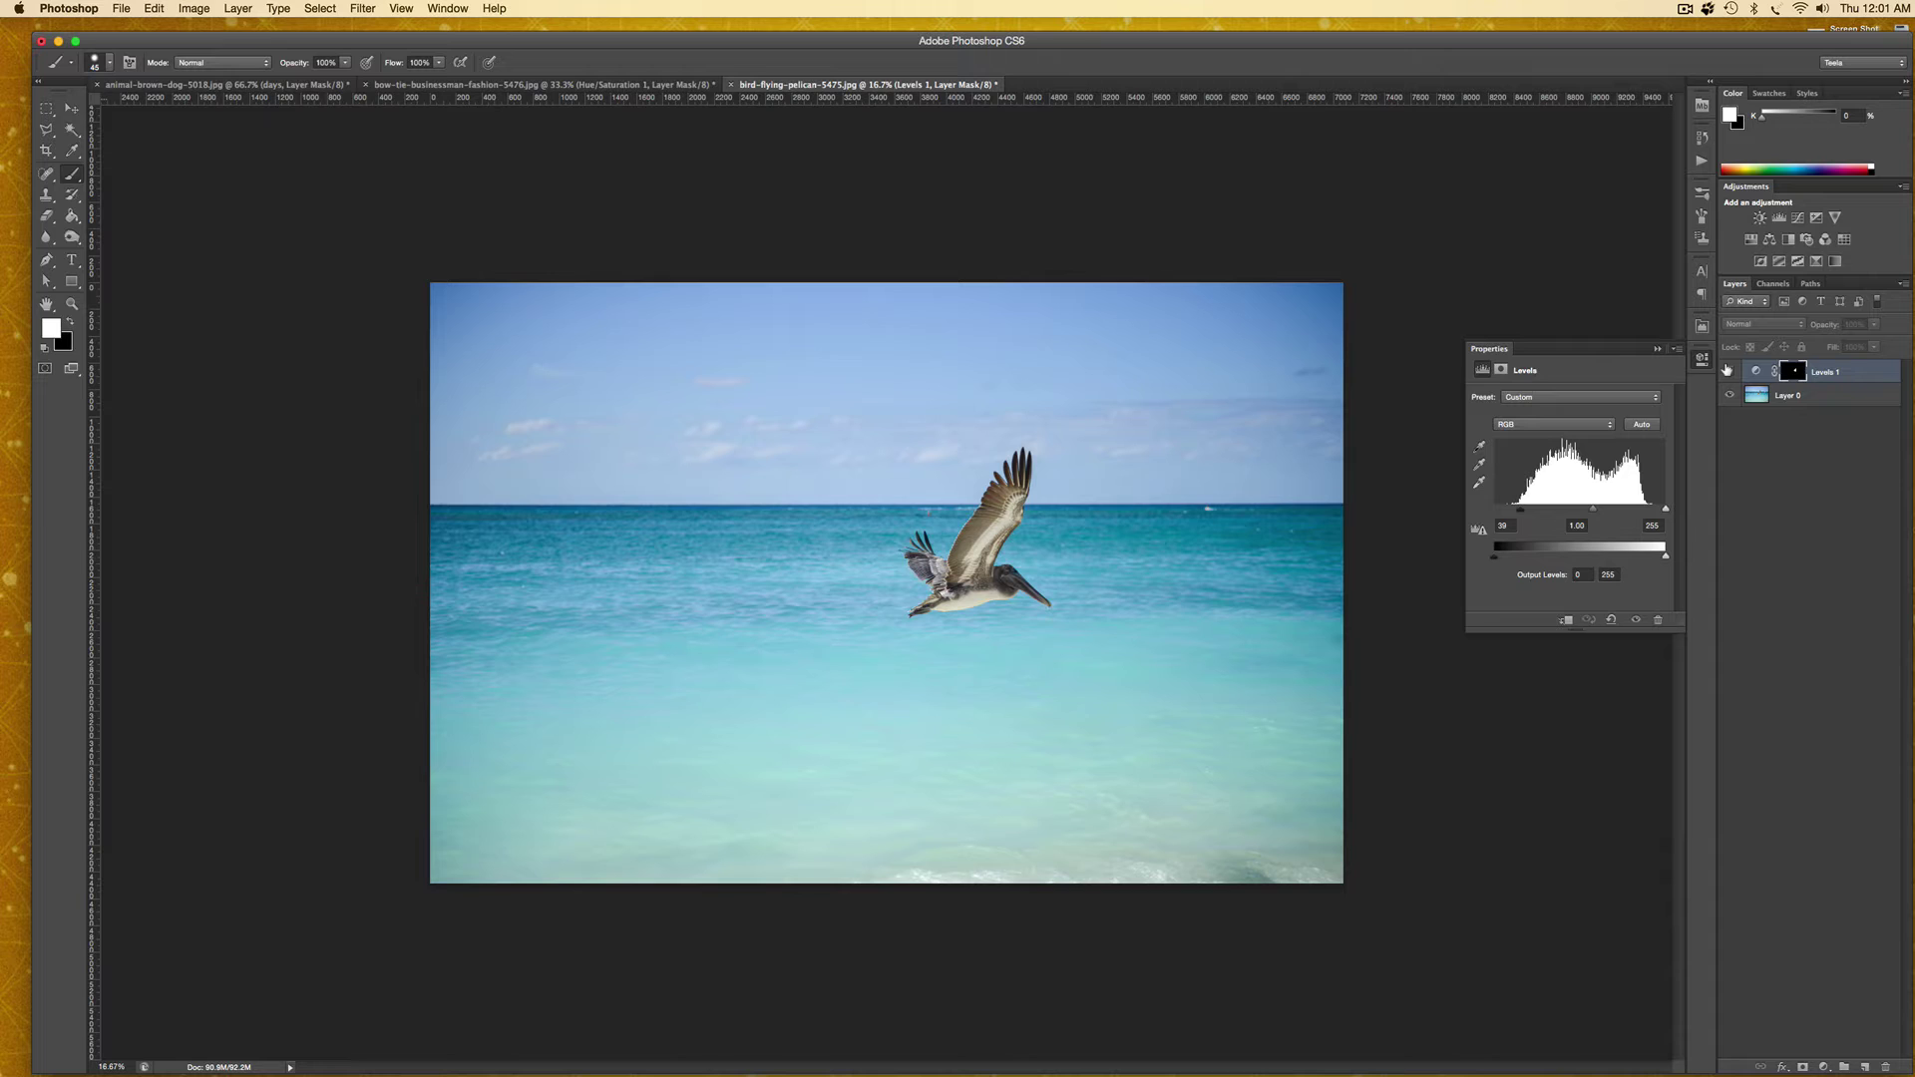
click(1726, 370)
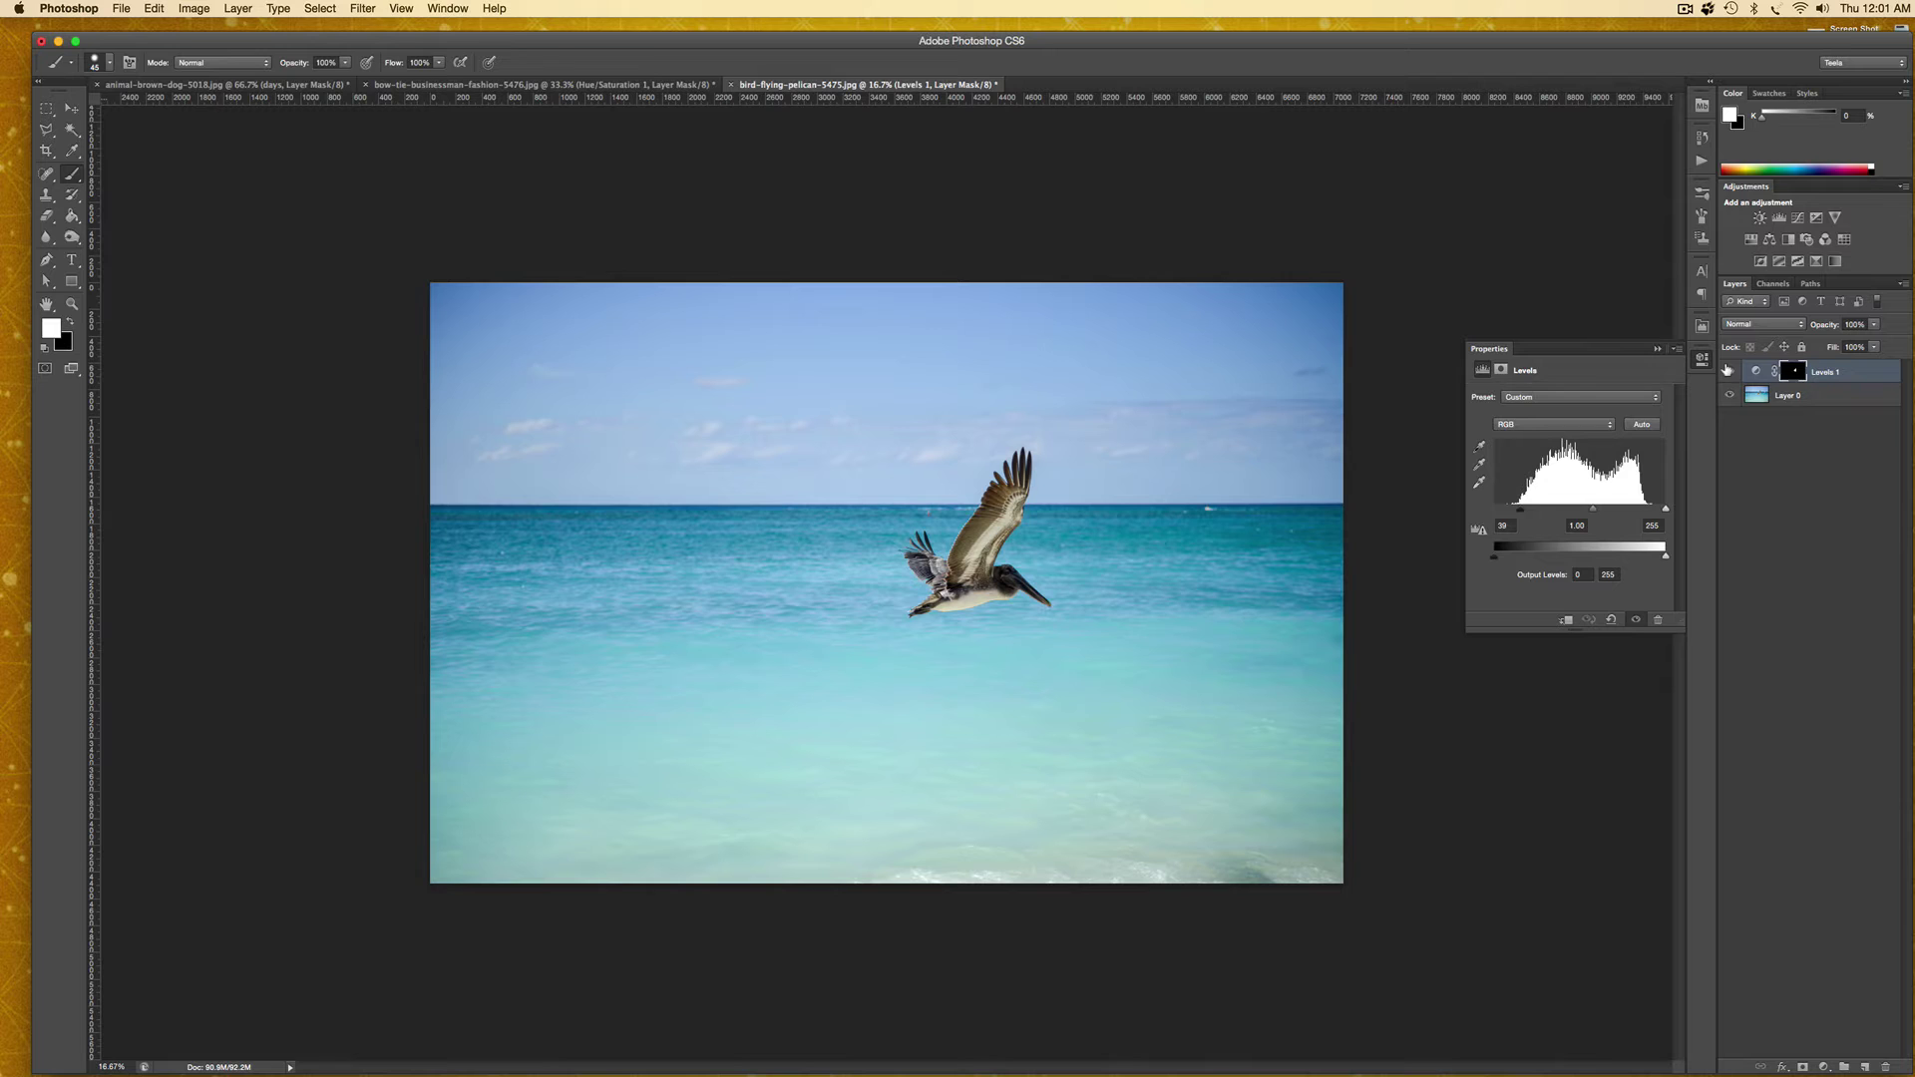
key(ctrl+Tab)
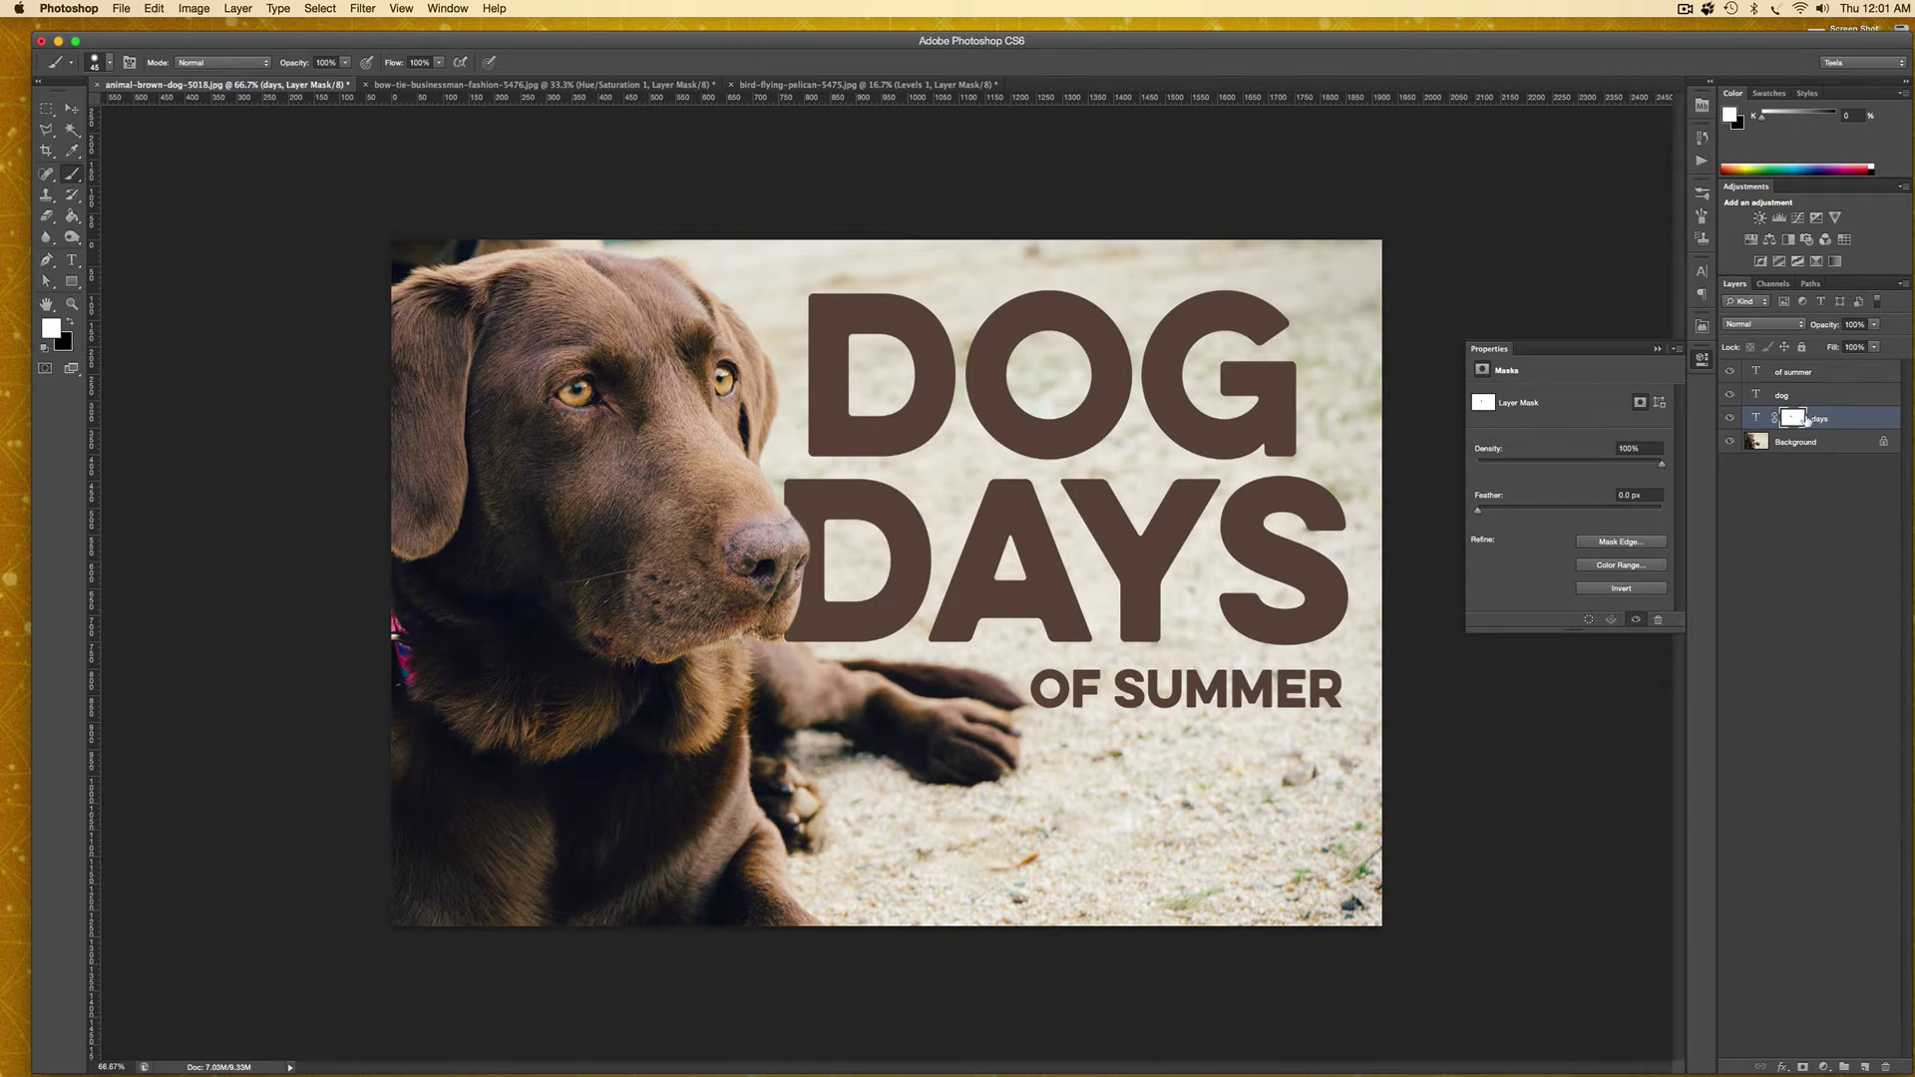
Delete the days layer mask and set the text's font style to Clean Regular.
drag(1805, 420, 1881, 1066)
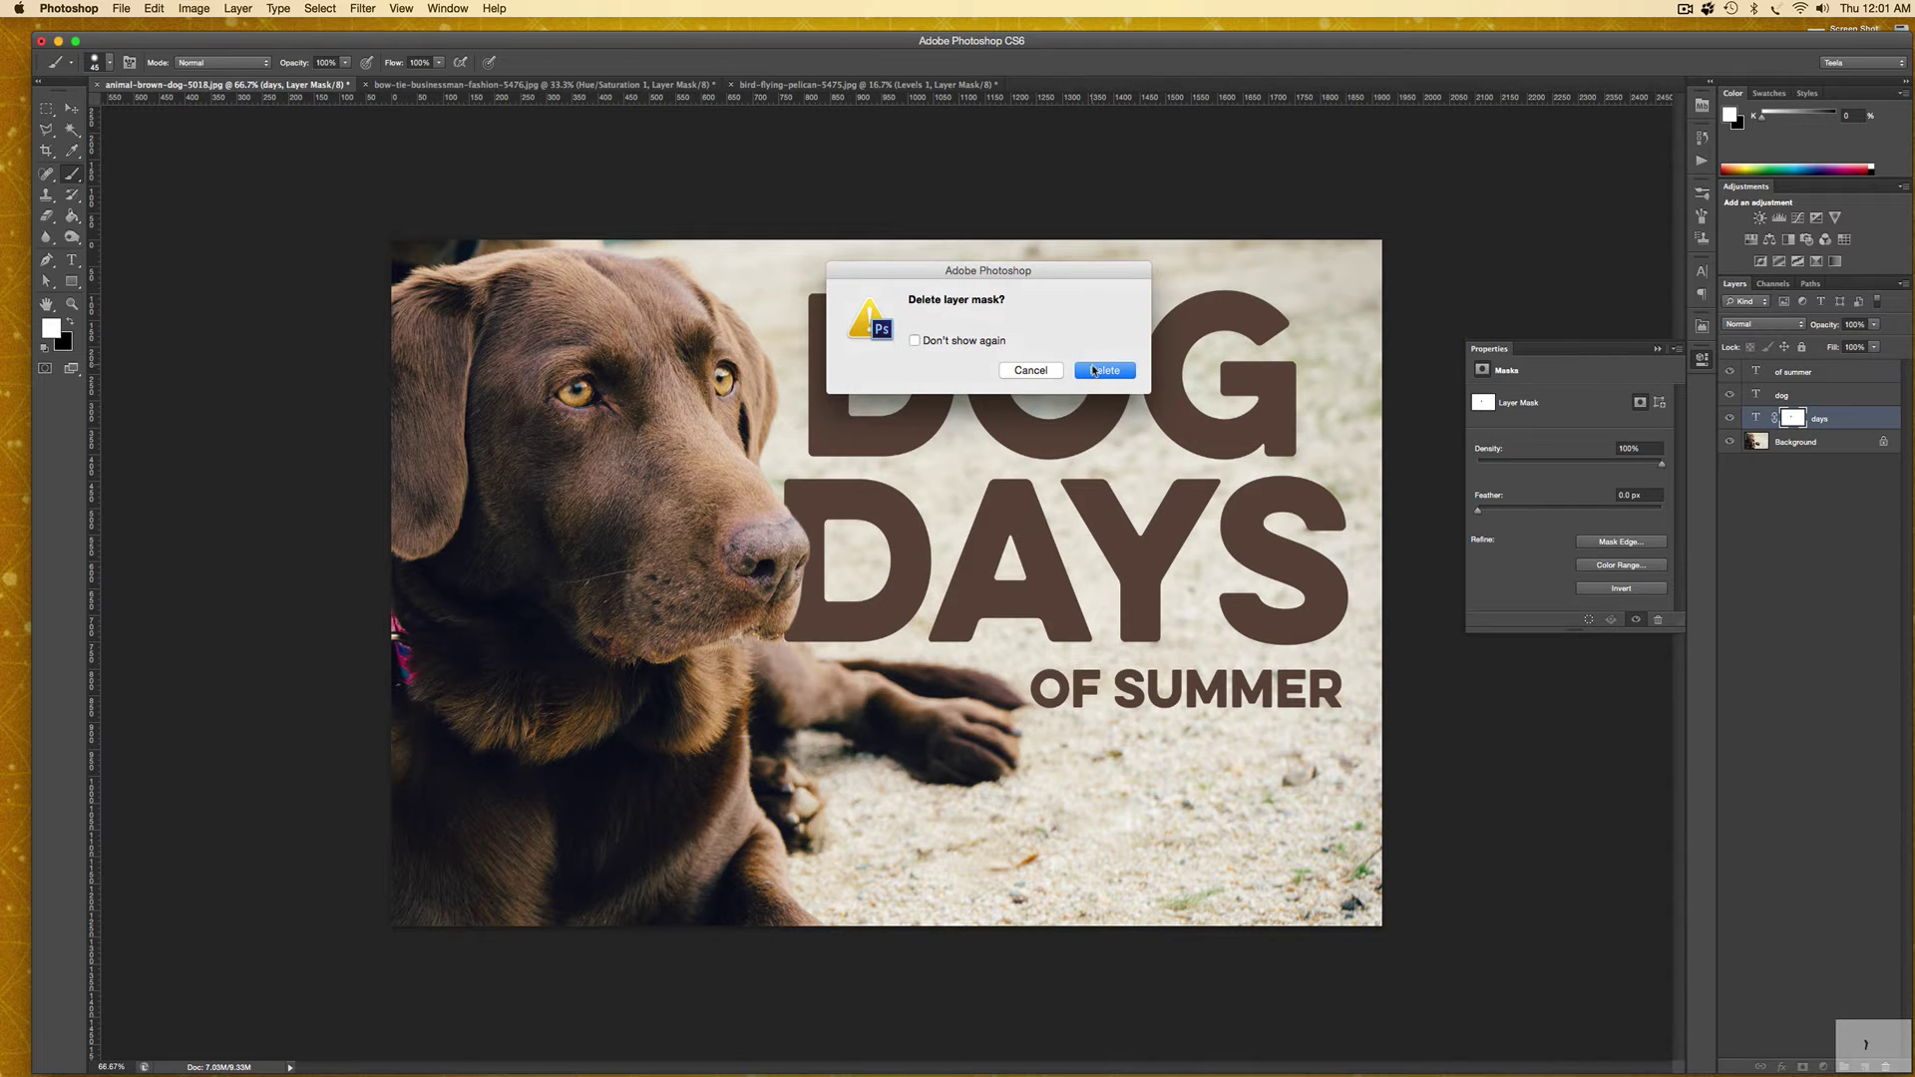
click(1093, 371)
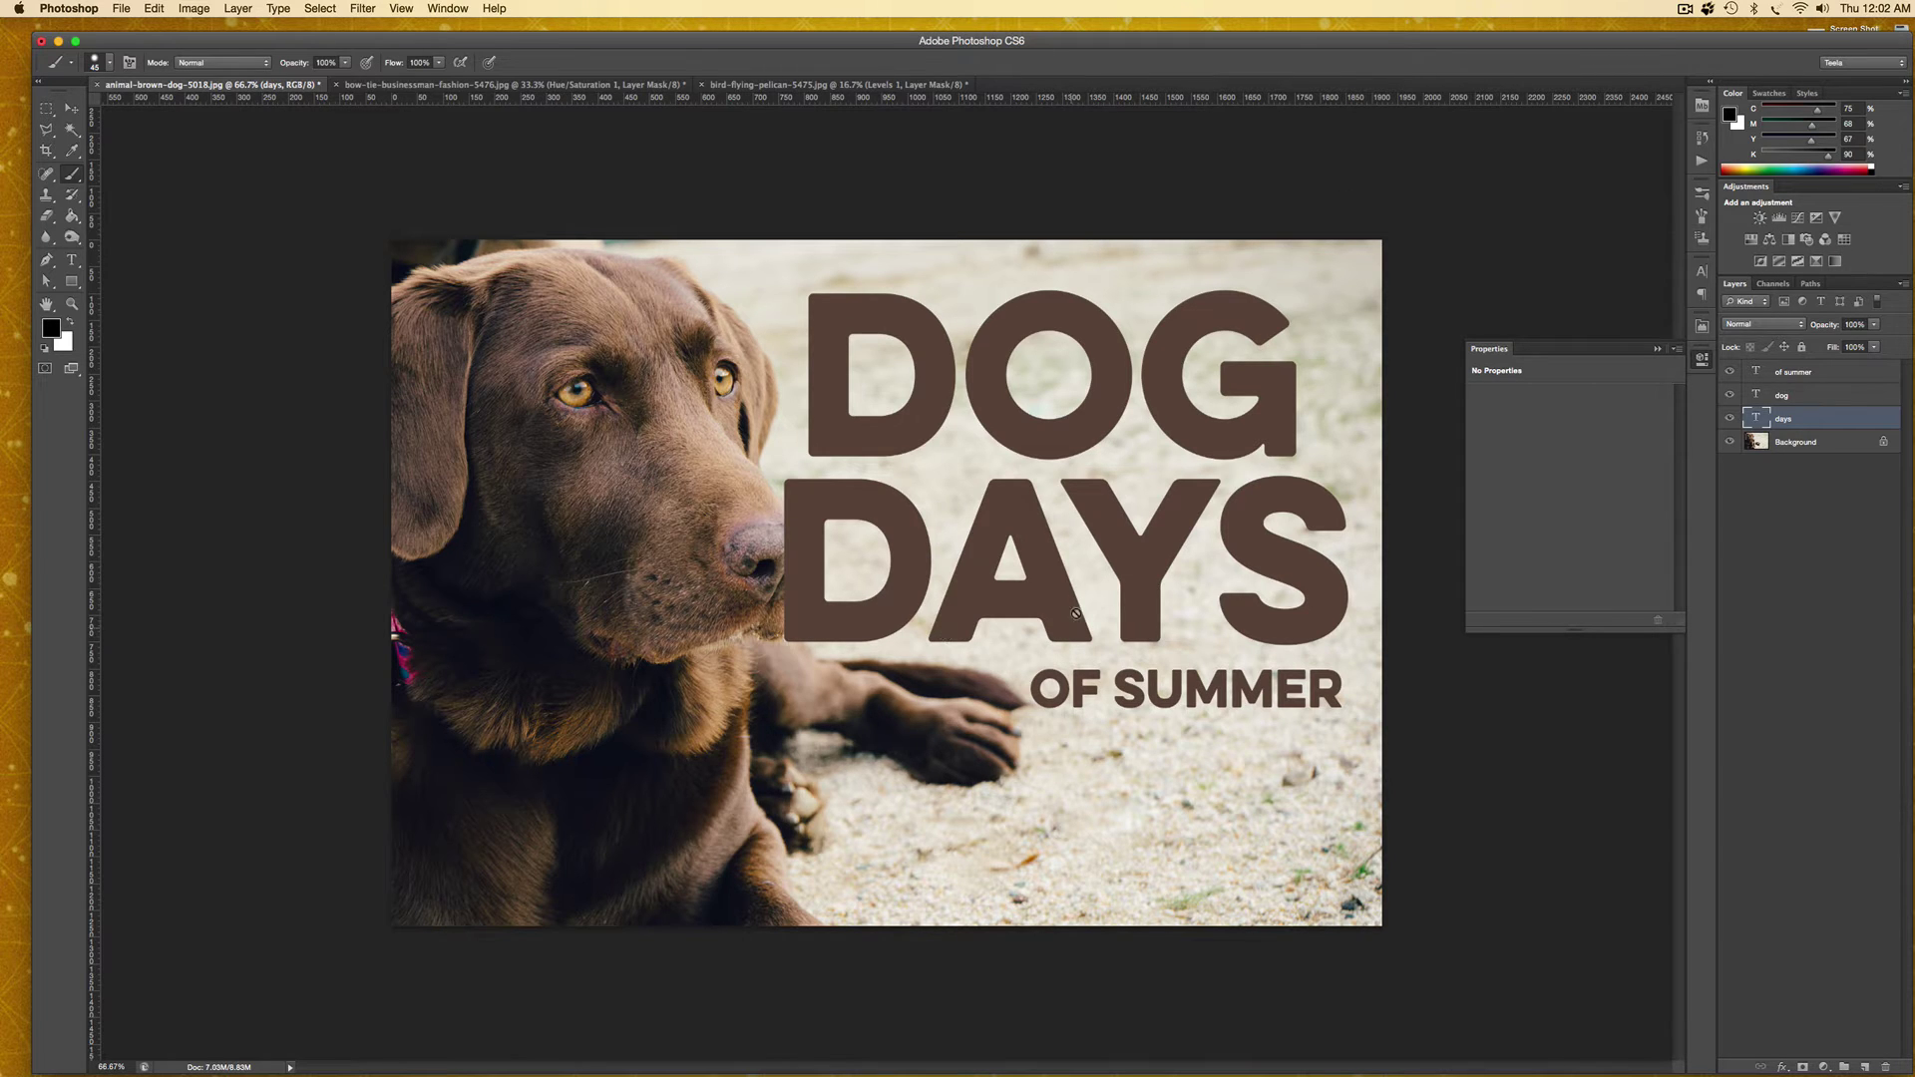
click(1701, 271)
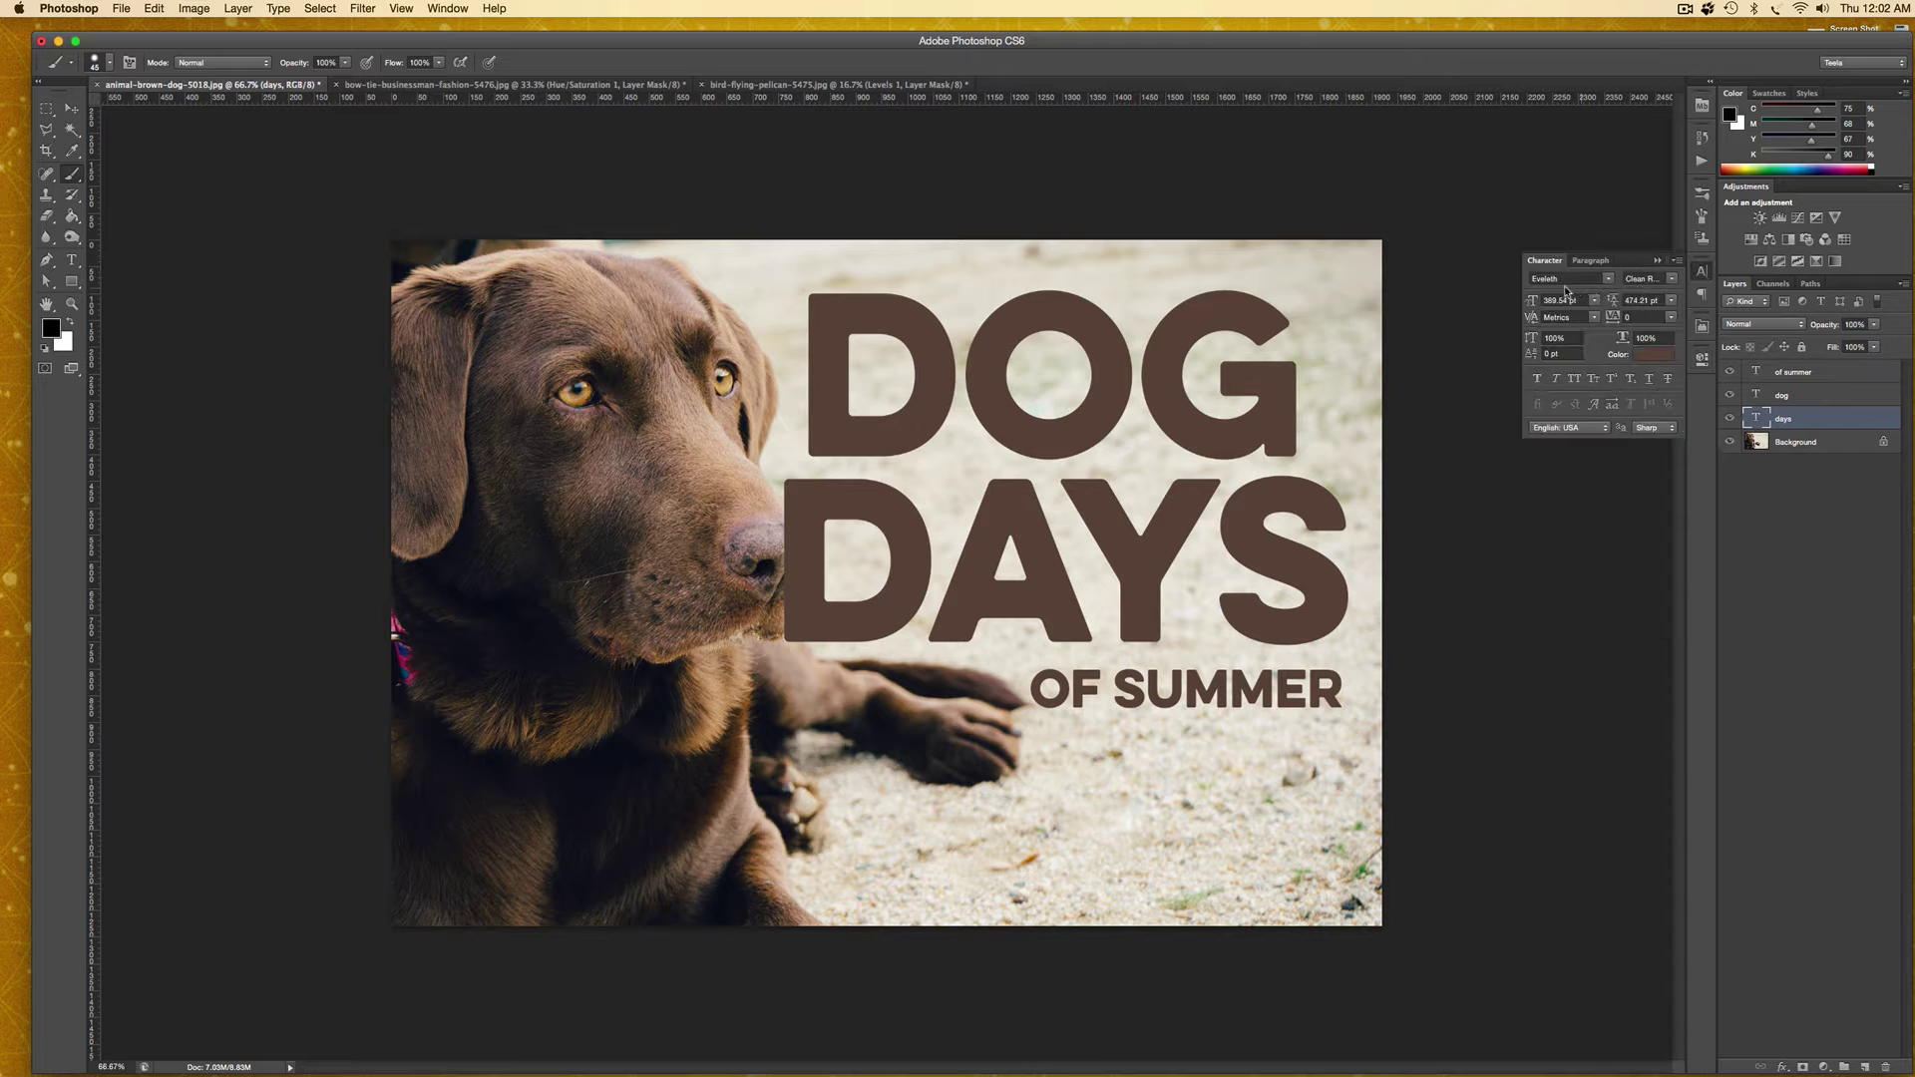
click(1661, 287)
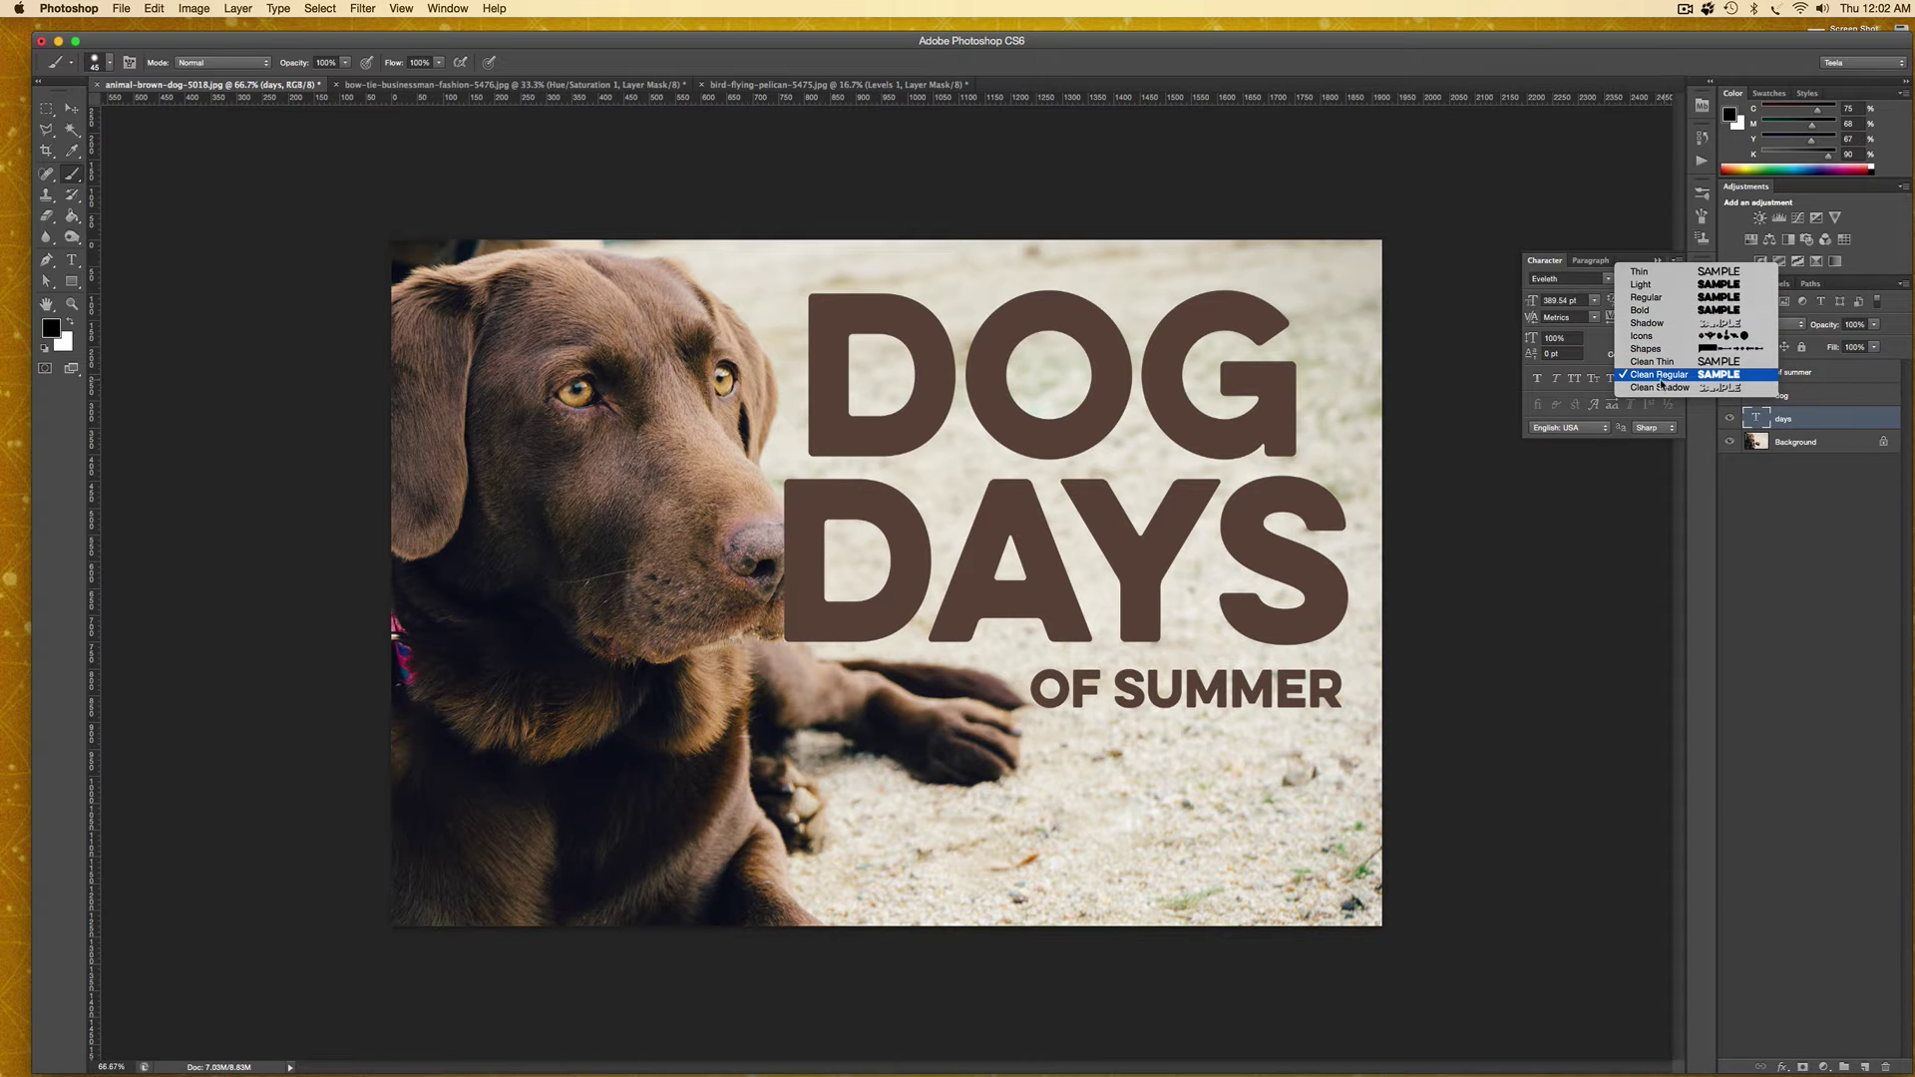
click(1400, 222)
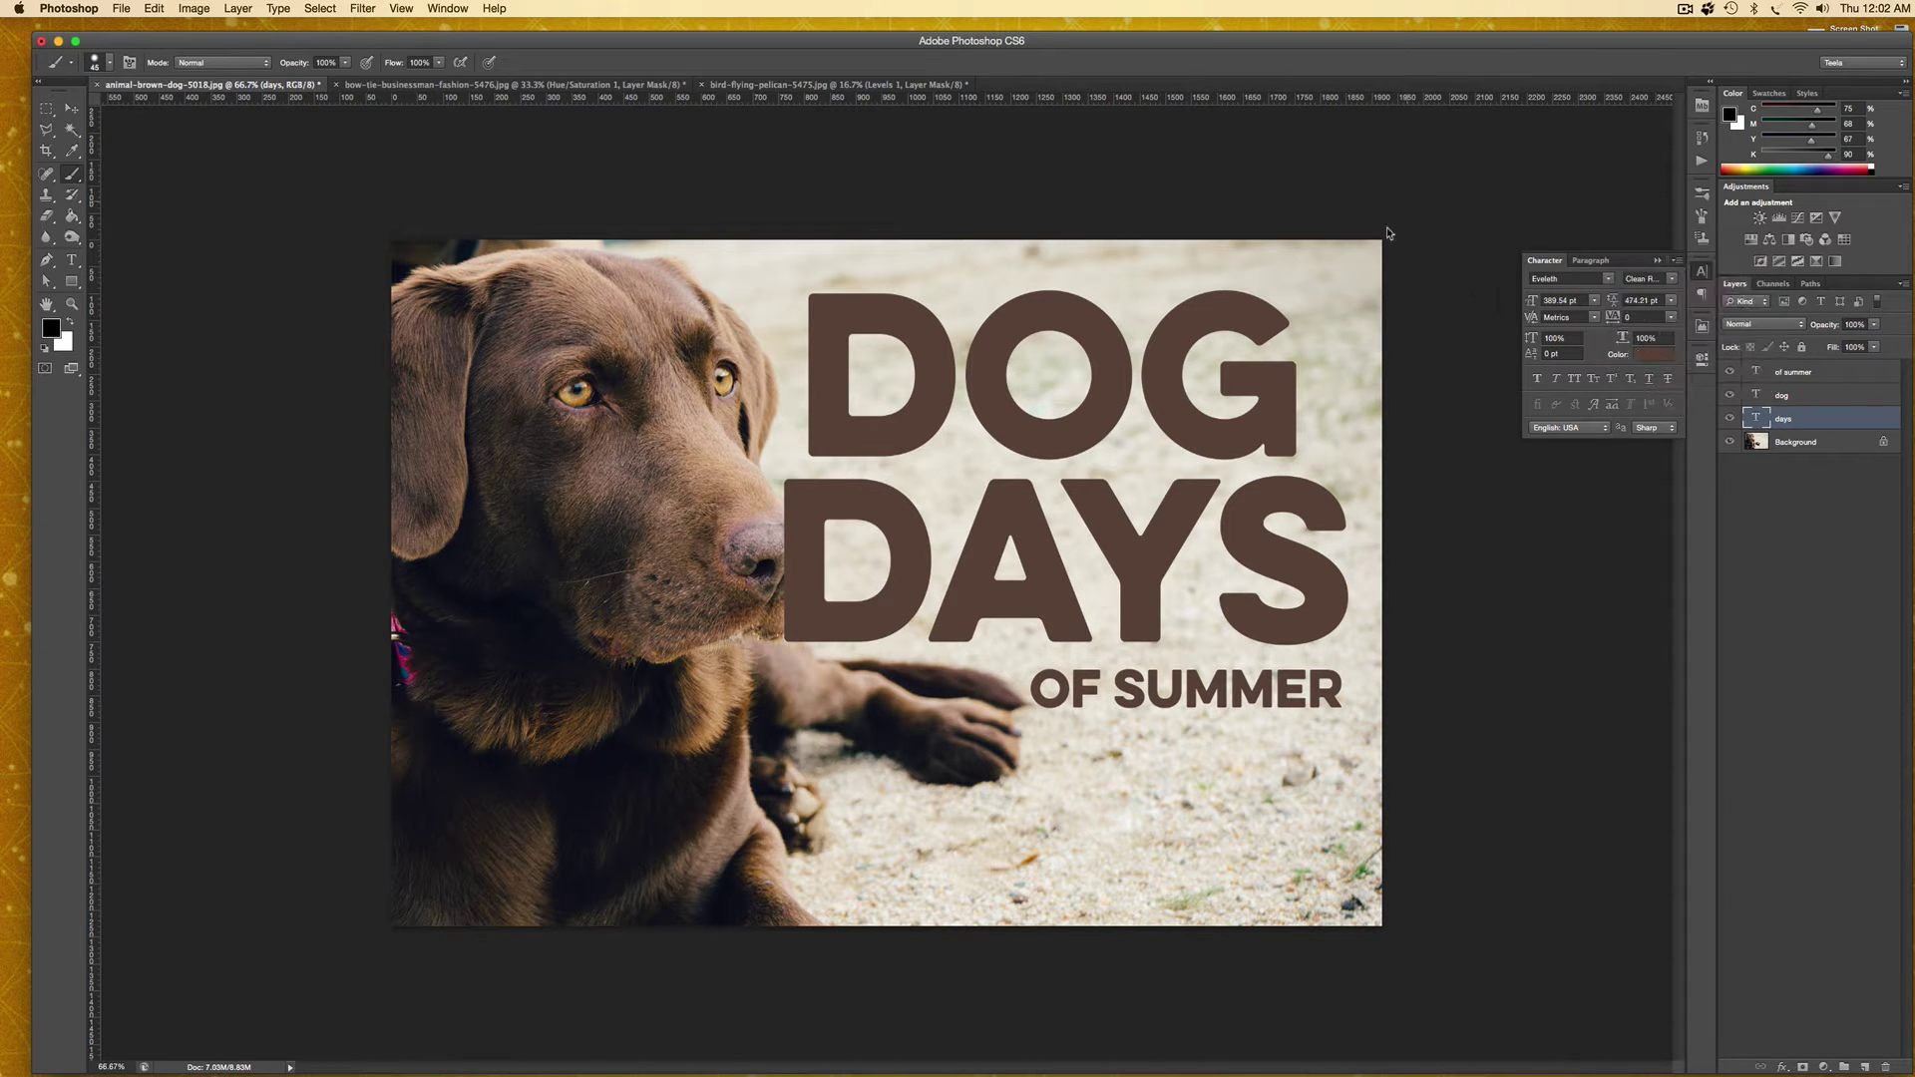
Add a blank layer mask to the days layer and make black the foreground colour.
click(1801, 1067)
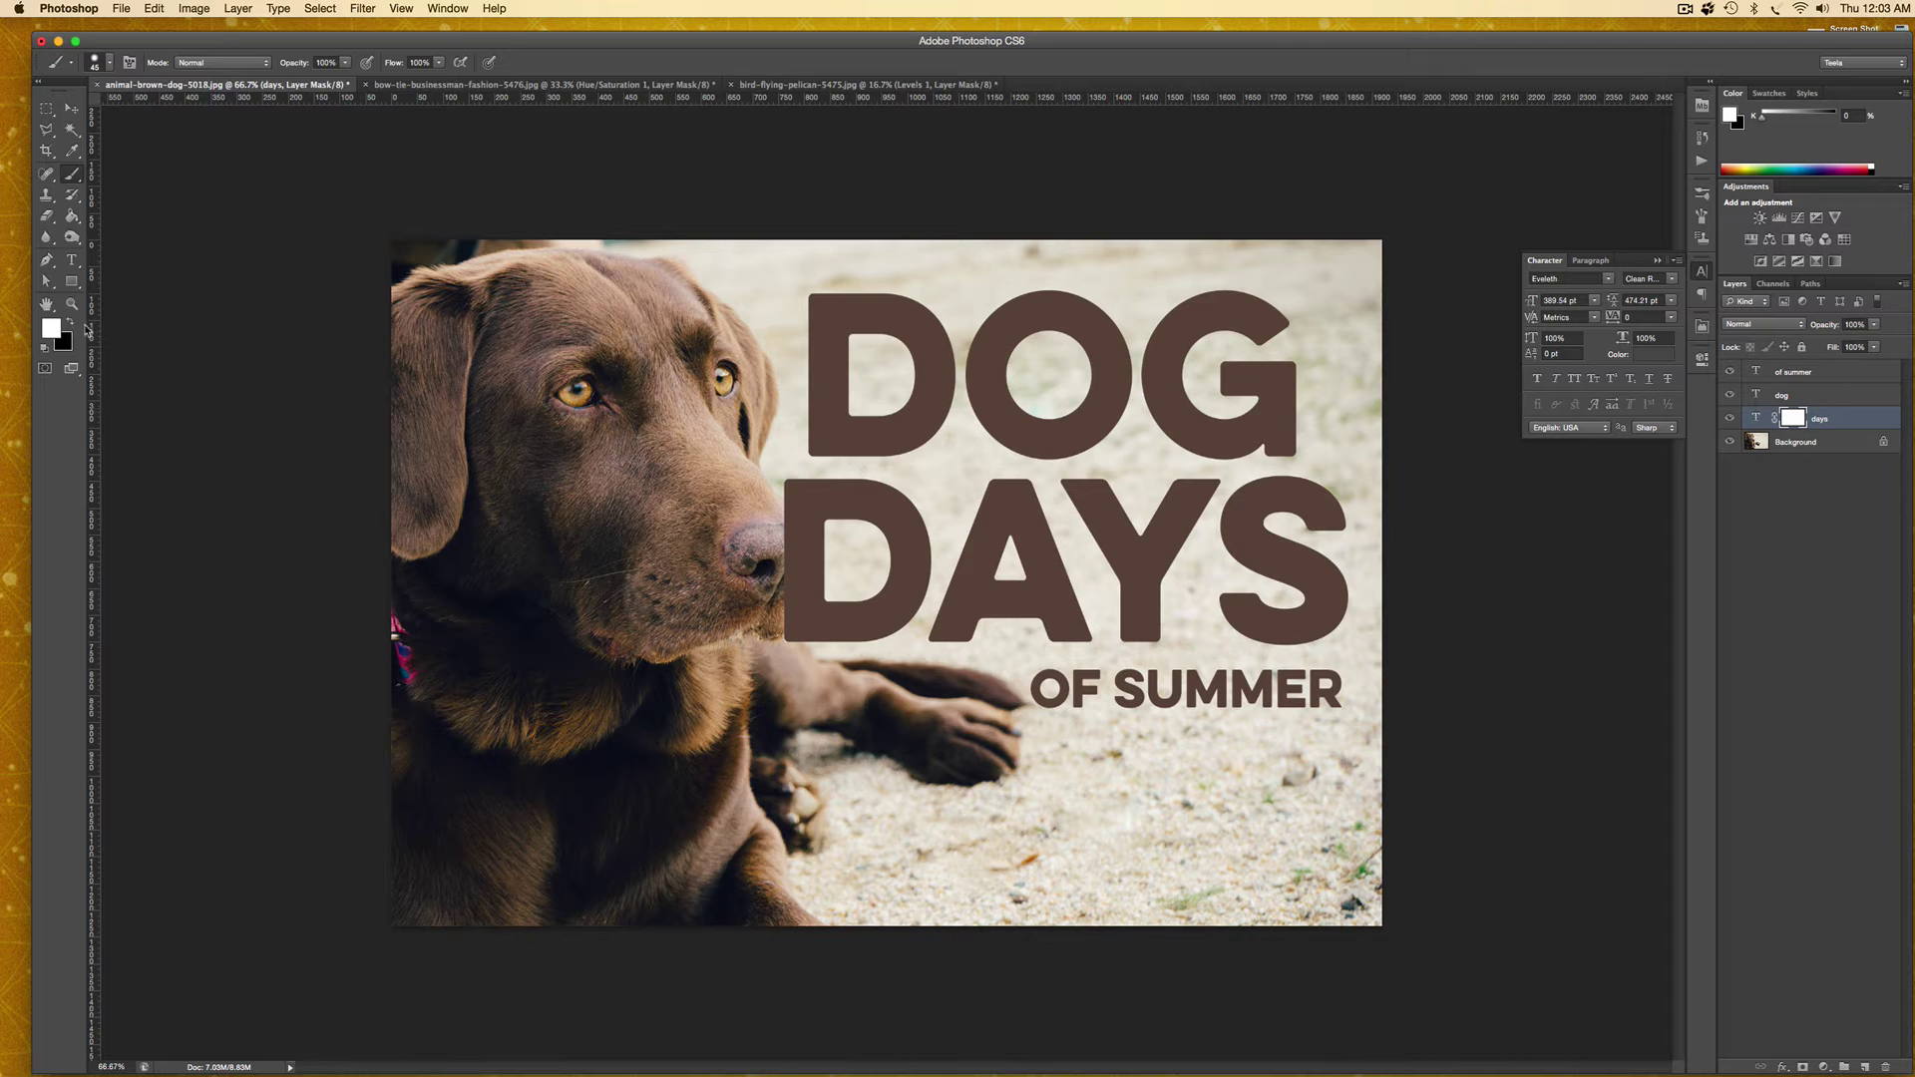
click(69, 319)
Set the brush to 68% hardness and 60 px size.
click(110, 64)
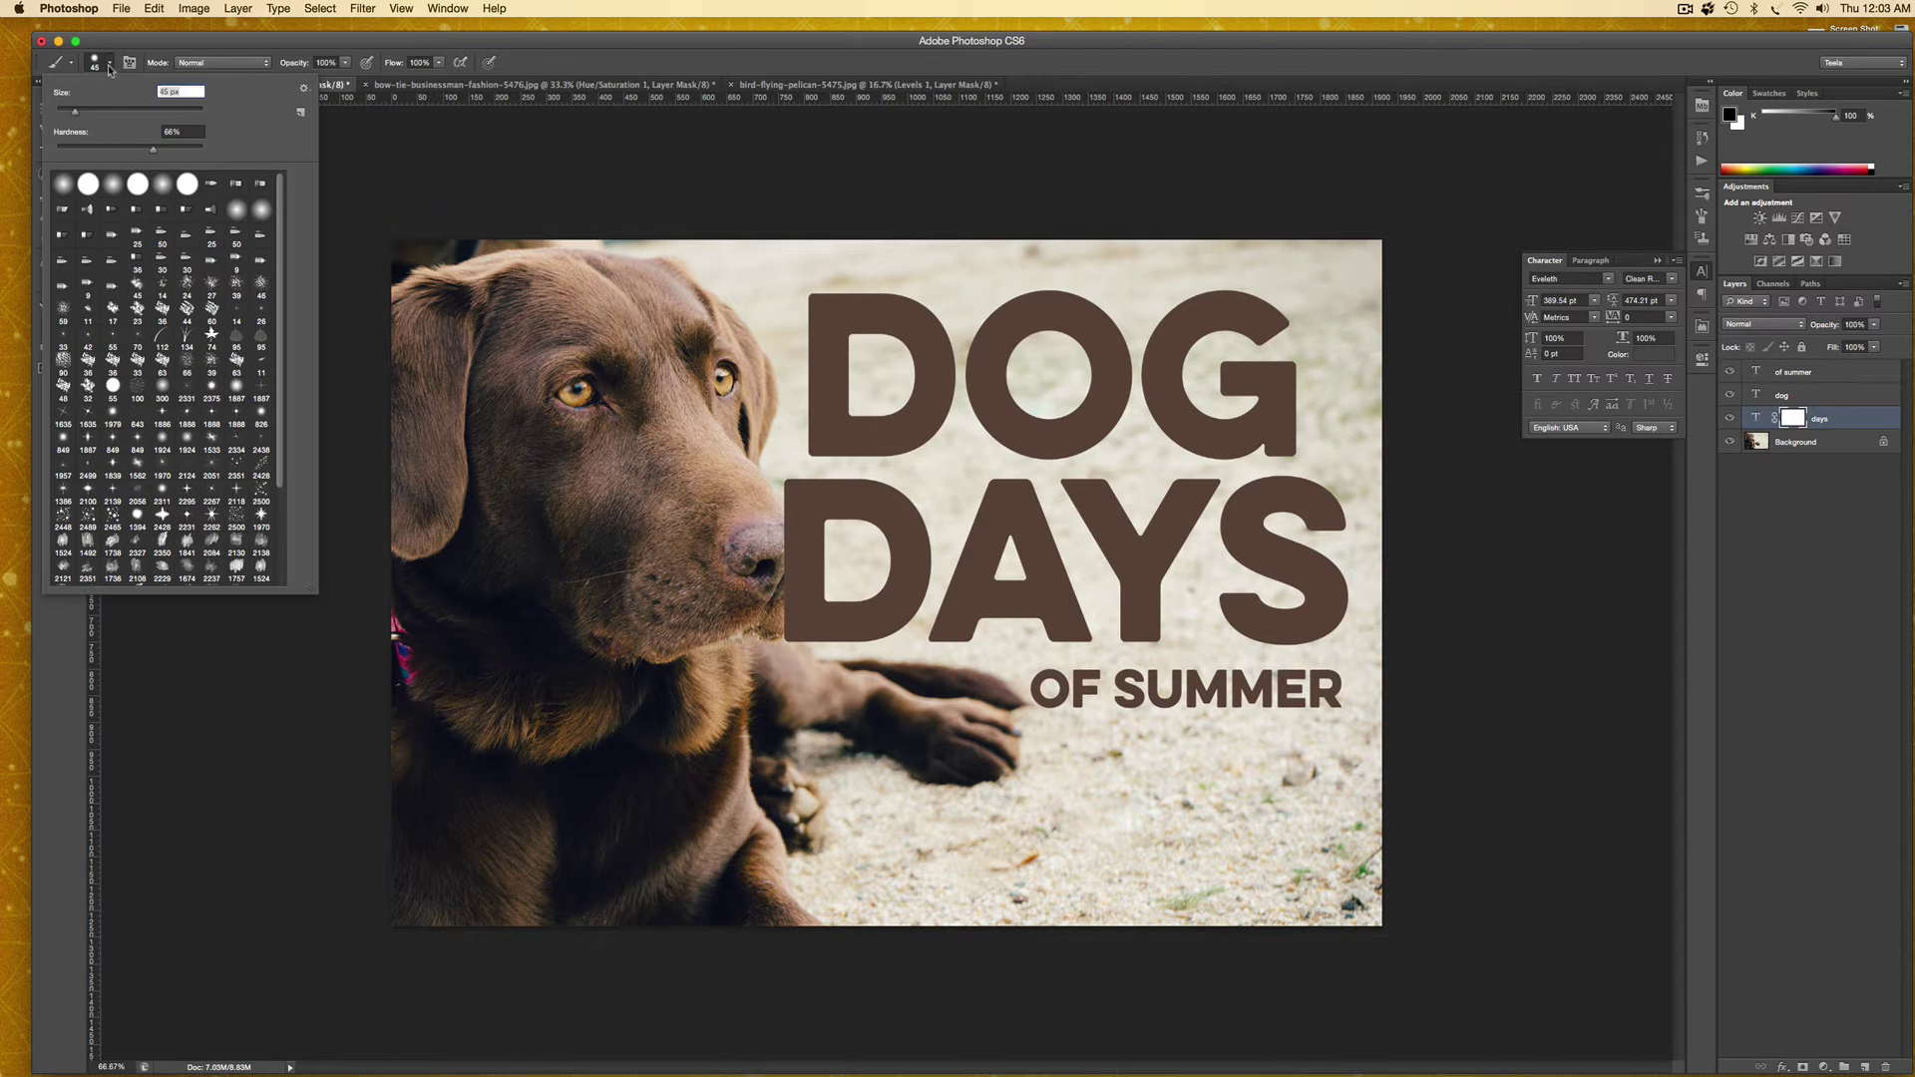
drag(153, 148, 154, 150)
click(653, 62)
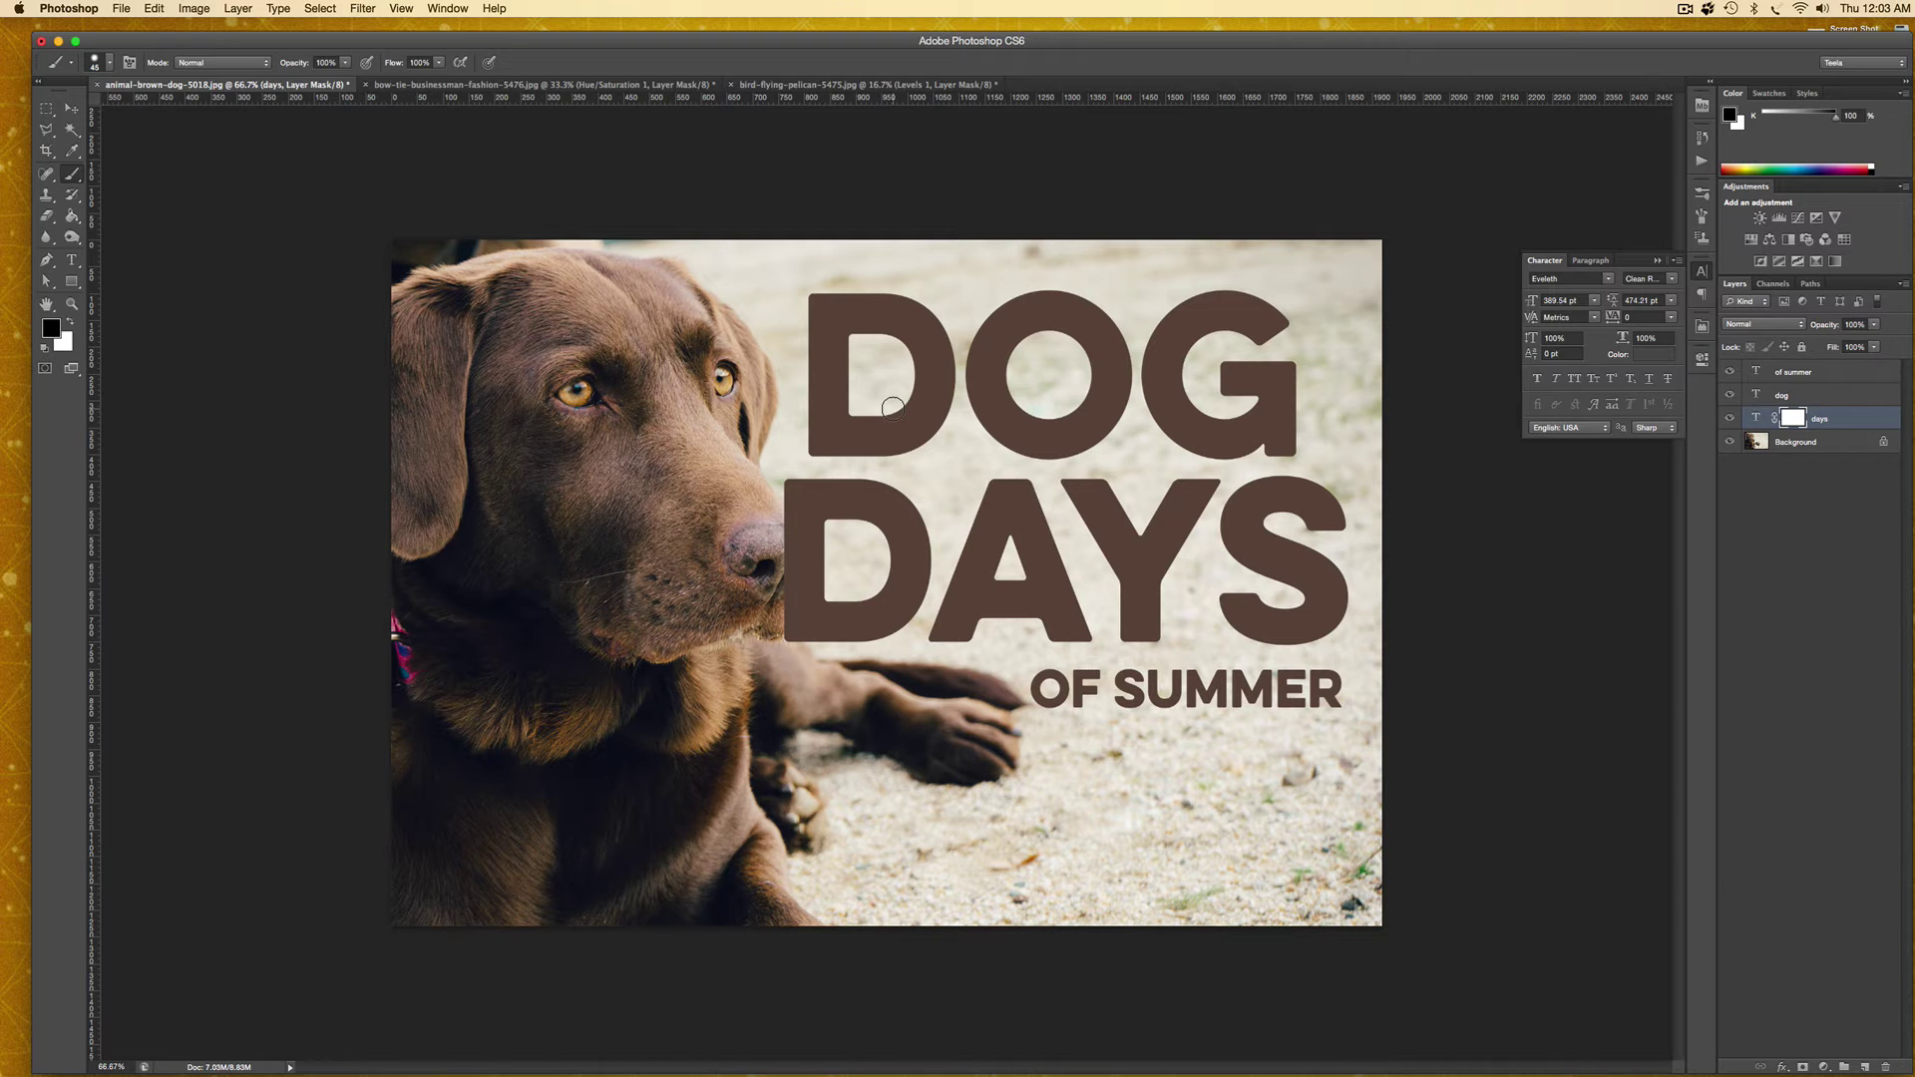
key(bracketright)
key(bracketright)
Paint black to hide the D's left edge by the nose, then paint white to restore it.
drag(773, 524, 833, 688)
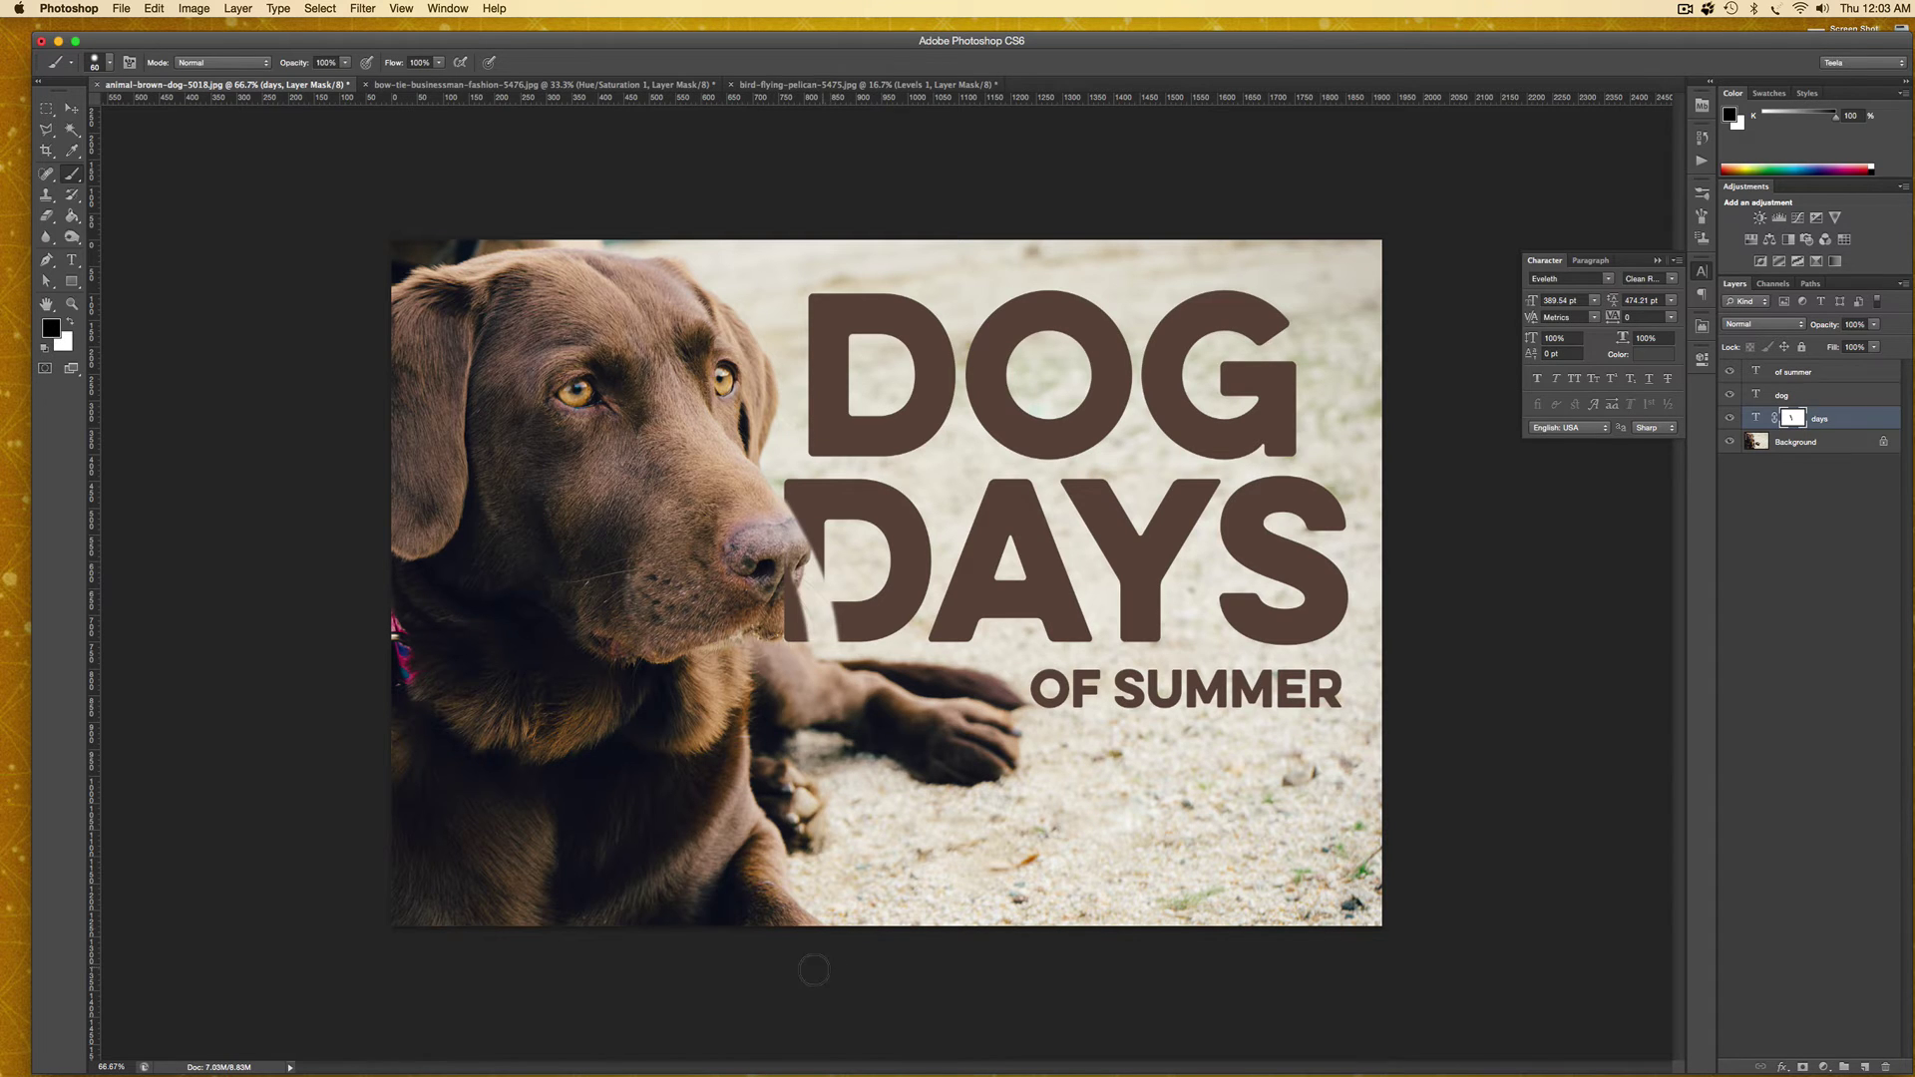
mouse_move(803, 469)
mouse_down()
mouse_move(829, 646)
mouse_move(807, 502)
mouse_move(817, 628)
mouse_up()
key(x)
mouse_move(764, 507)
mouse_down()
mouse_move(841, 654)
mouse_move(784, 476)
mouse_move(806, 599)
mouse_up()
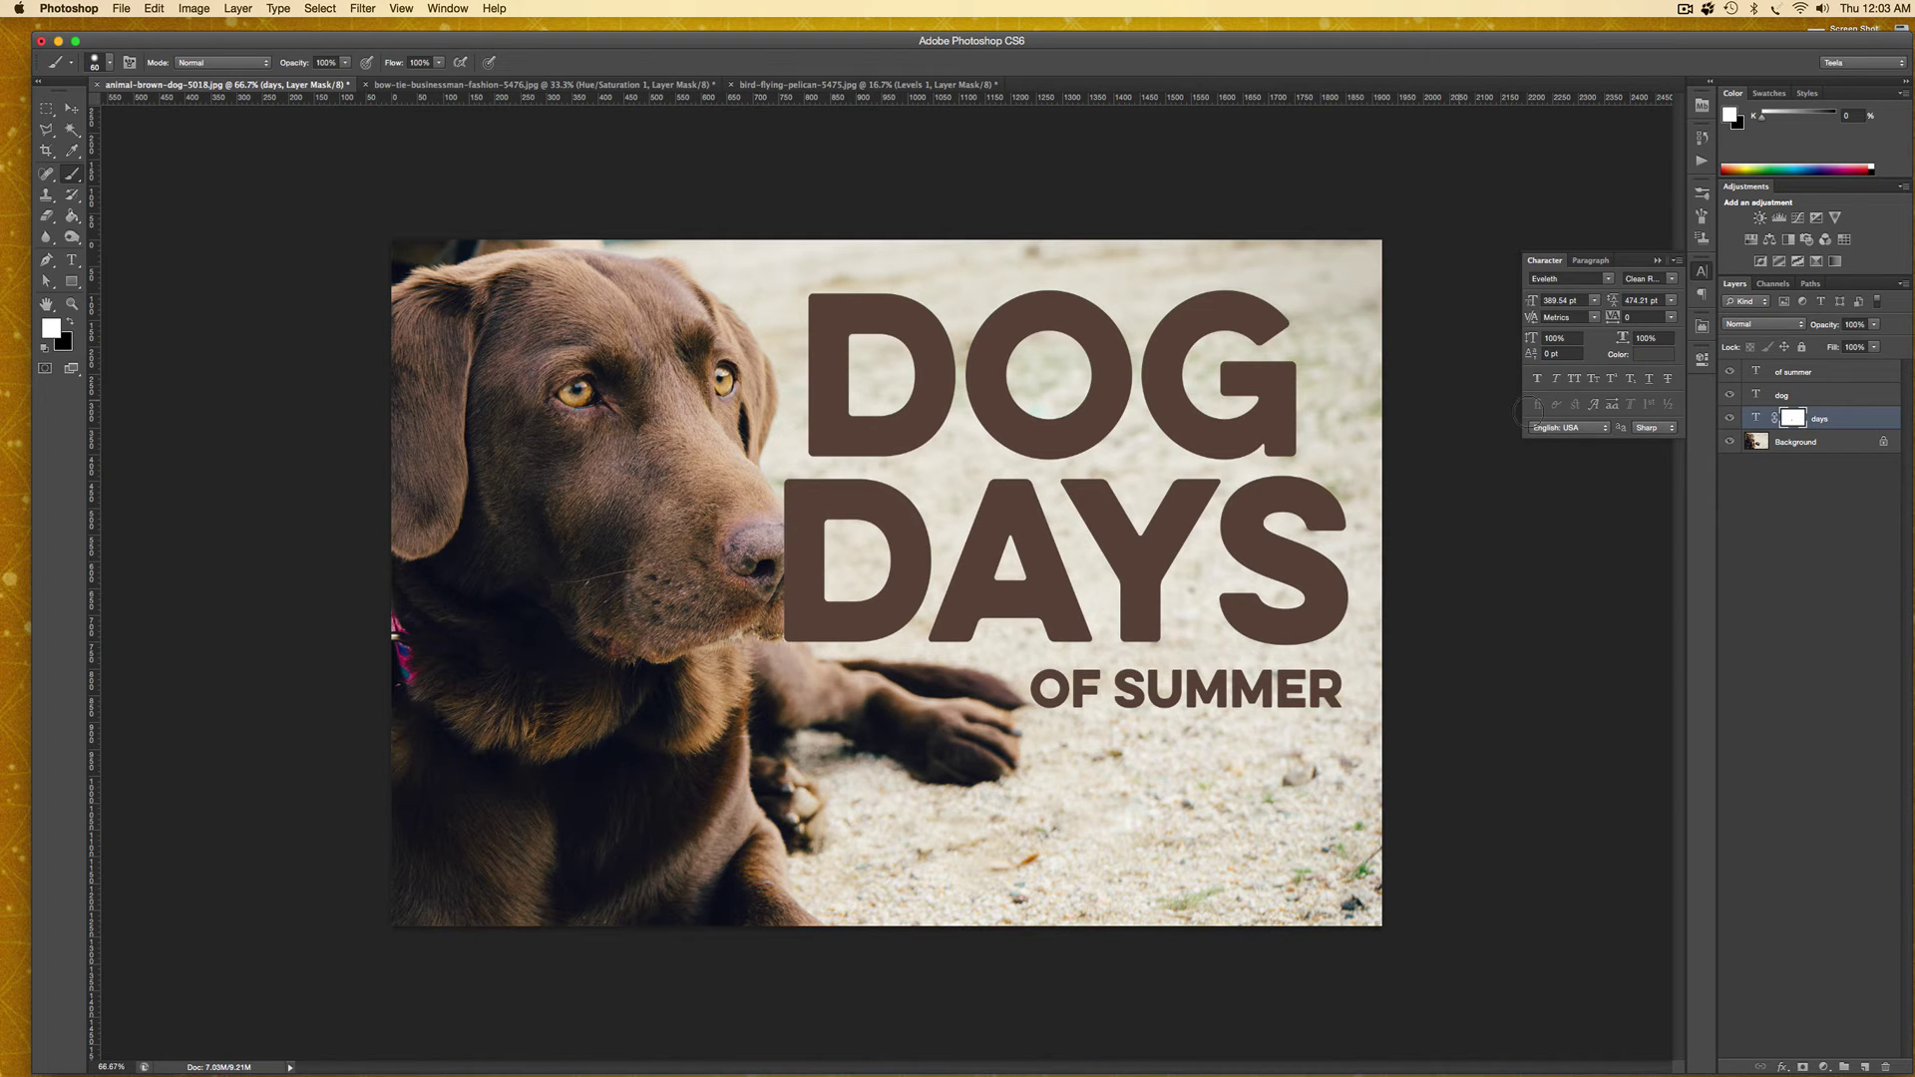
Zoom in on the D and lower the days layer opacity to 50%.
key(super+equal)
key(super+equal)
key(super+equal)
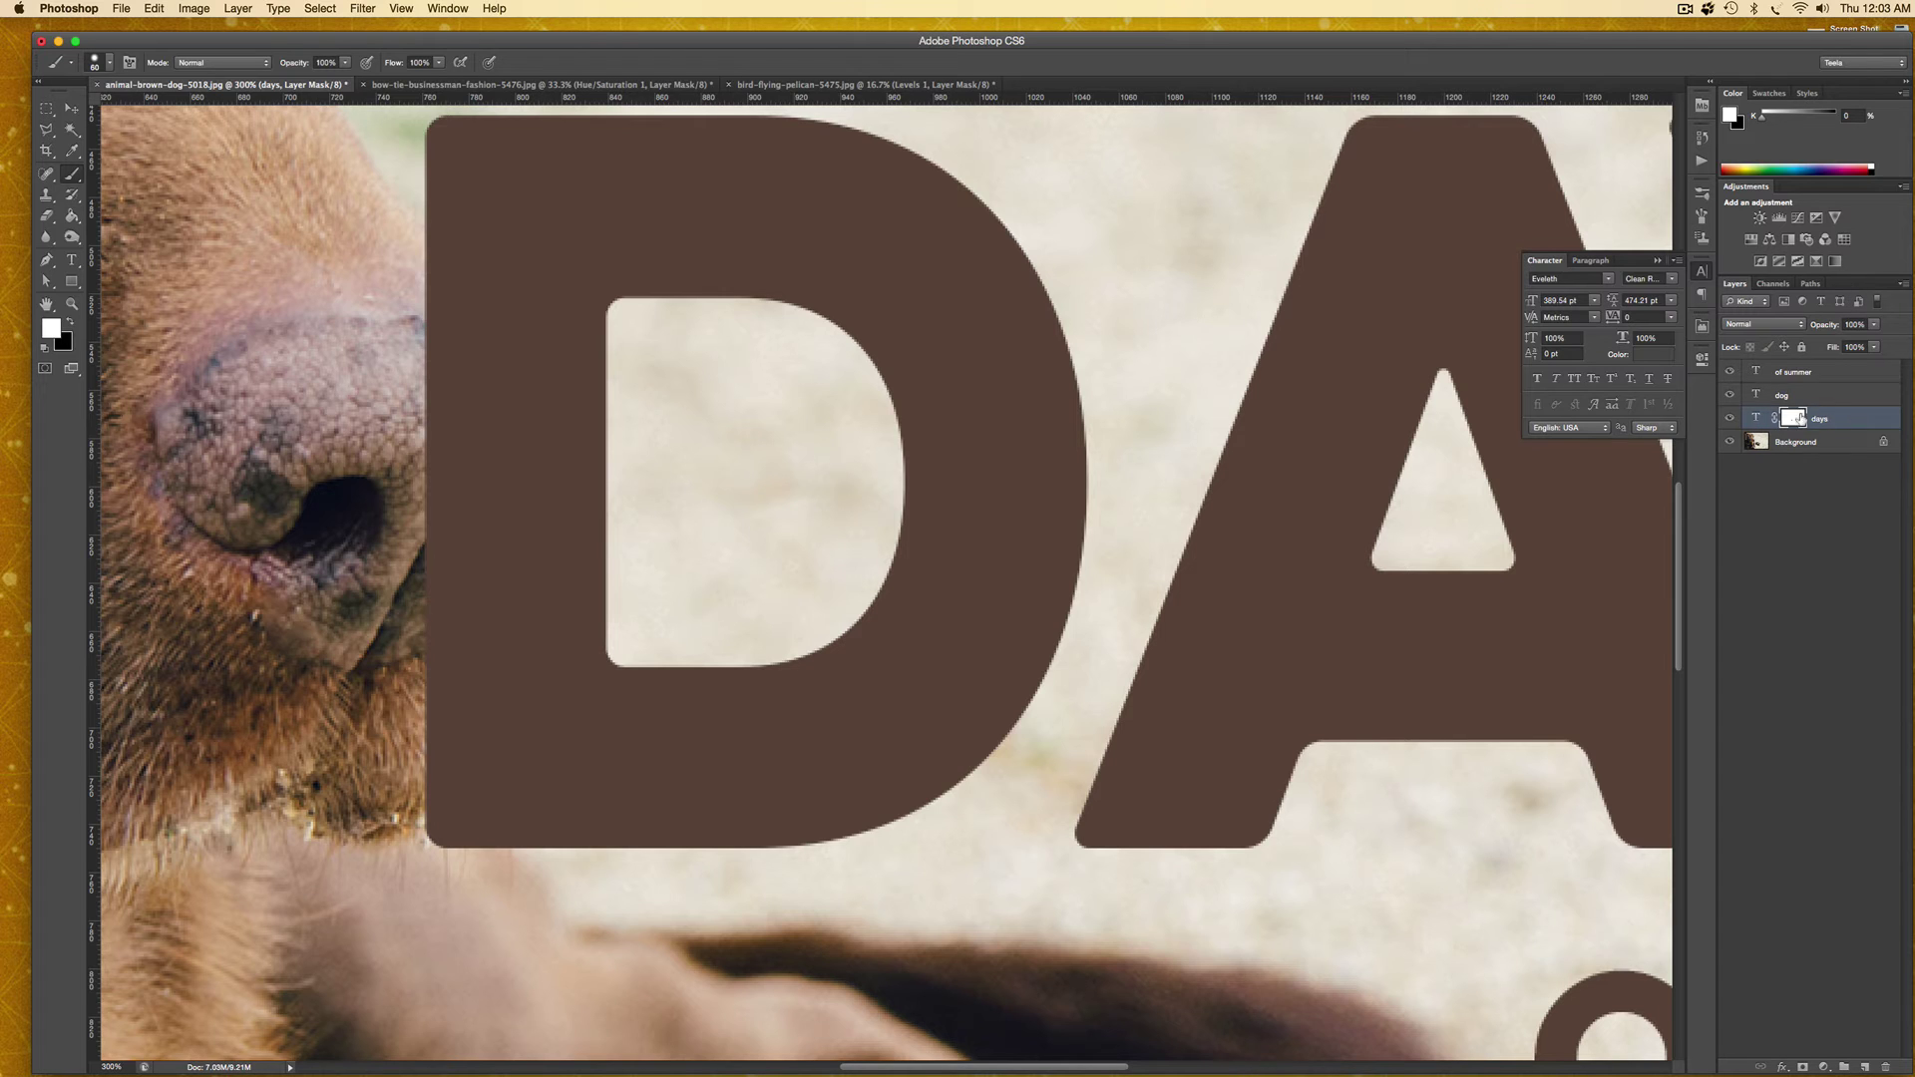
click(1852, 324)
text(50)
key(Return)
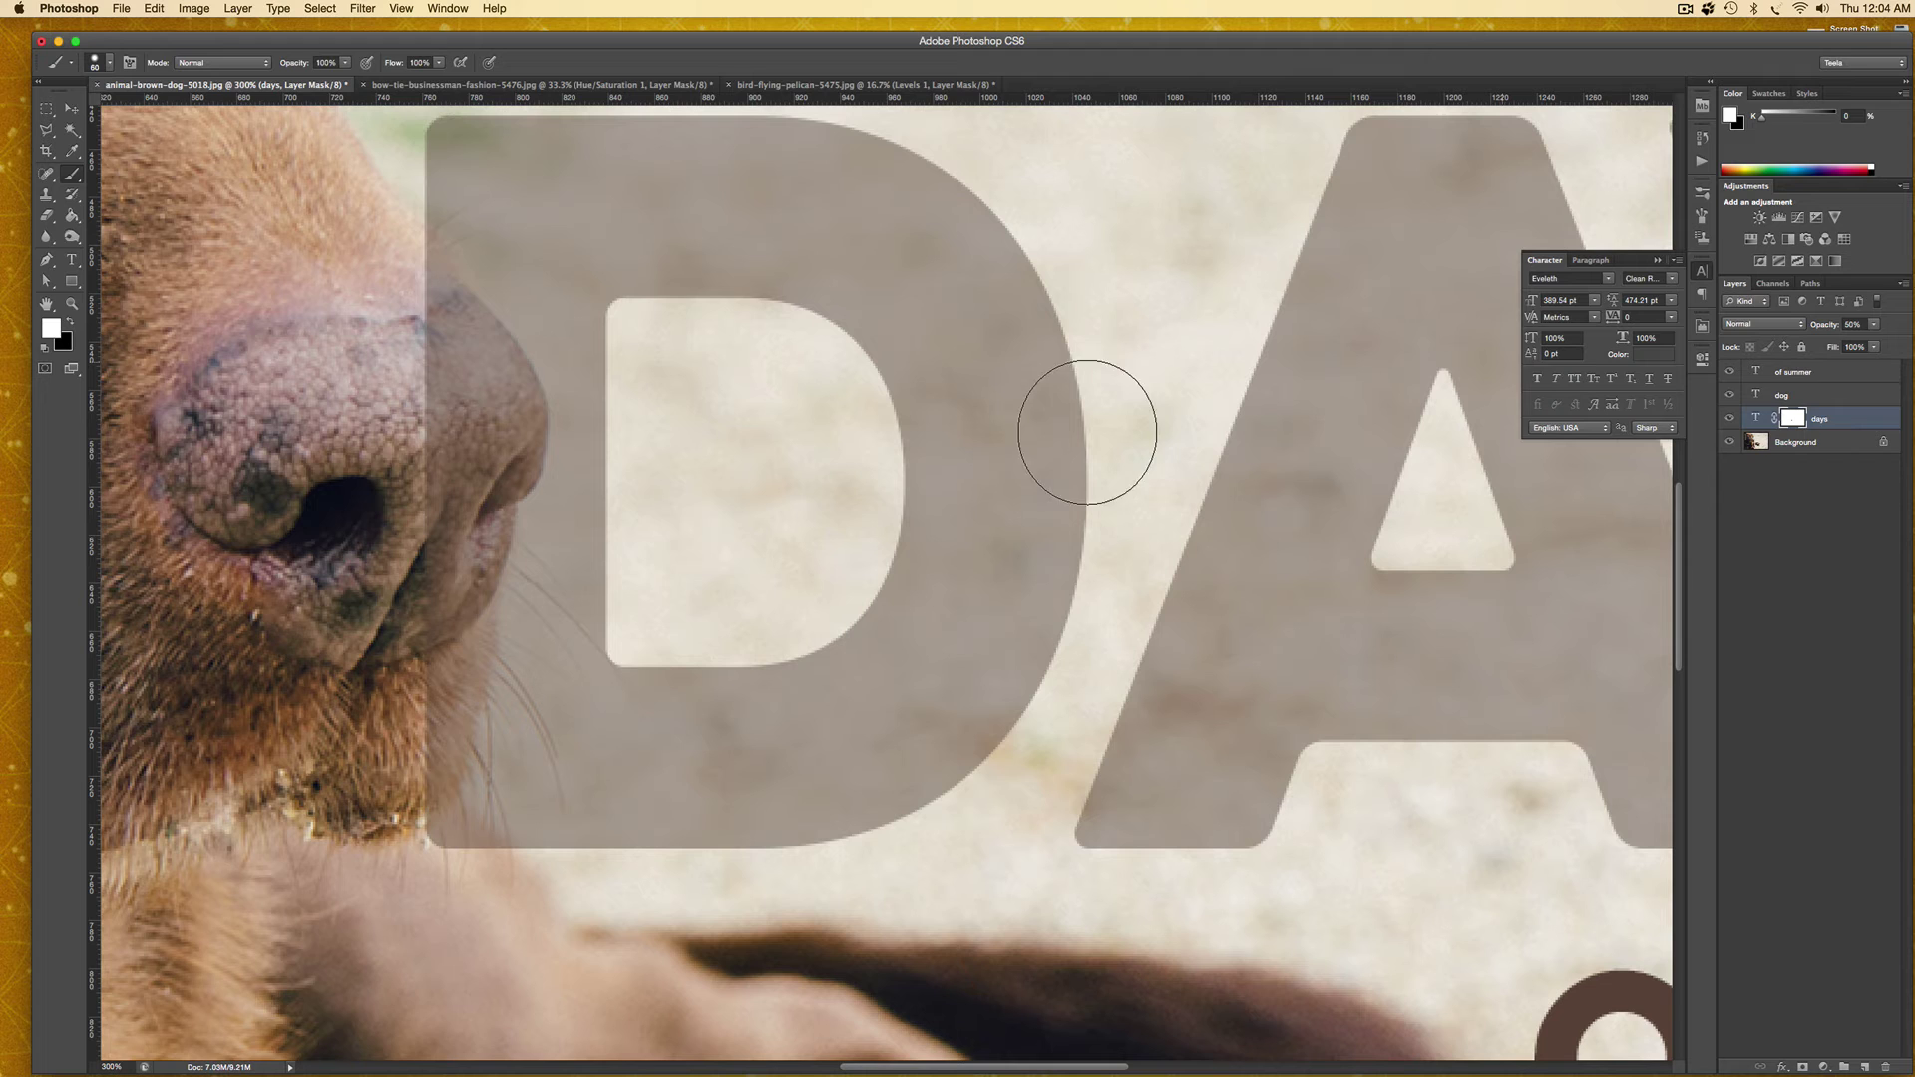
With a 45 px black brush, mask the D along the dog's nose edge.
key(bracketleft)
key(bracketleft)
key(bracketleft)
key(bracketleft)
key(x)
key(x)
key(x)
key(x)
key(x)
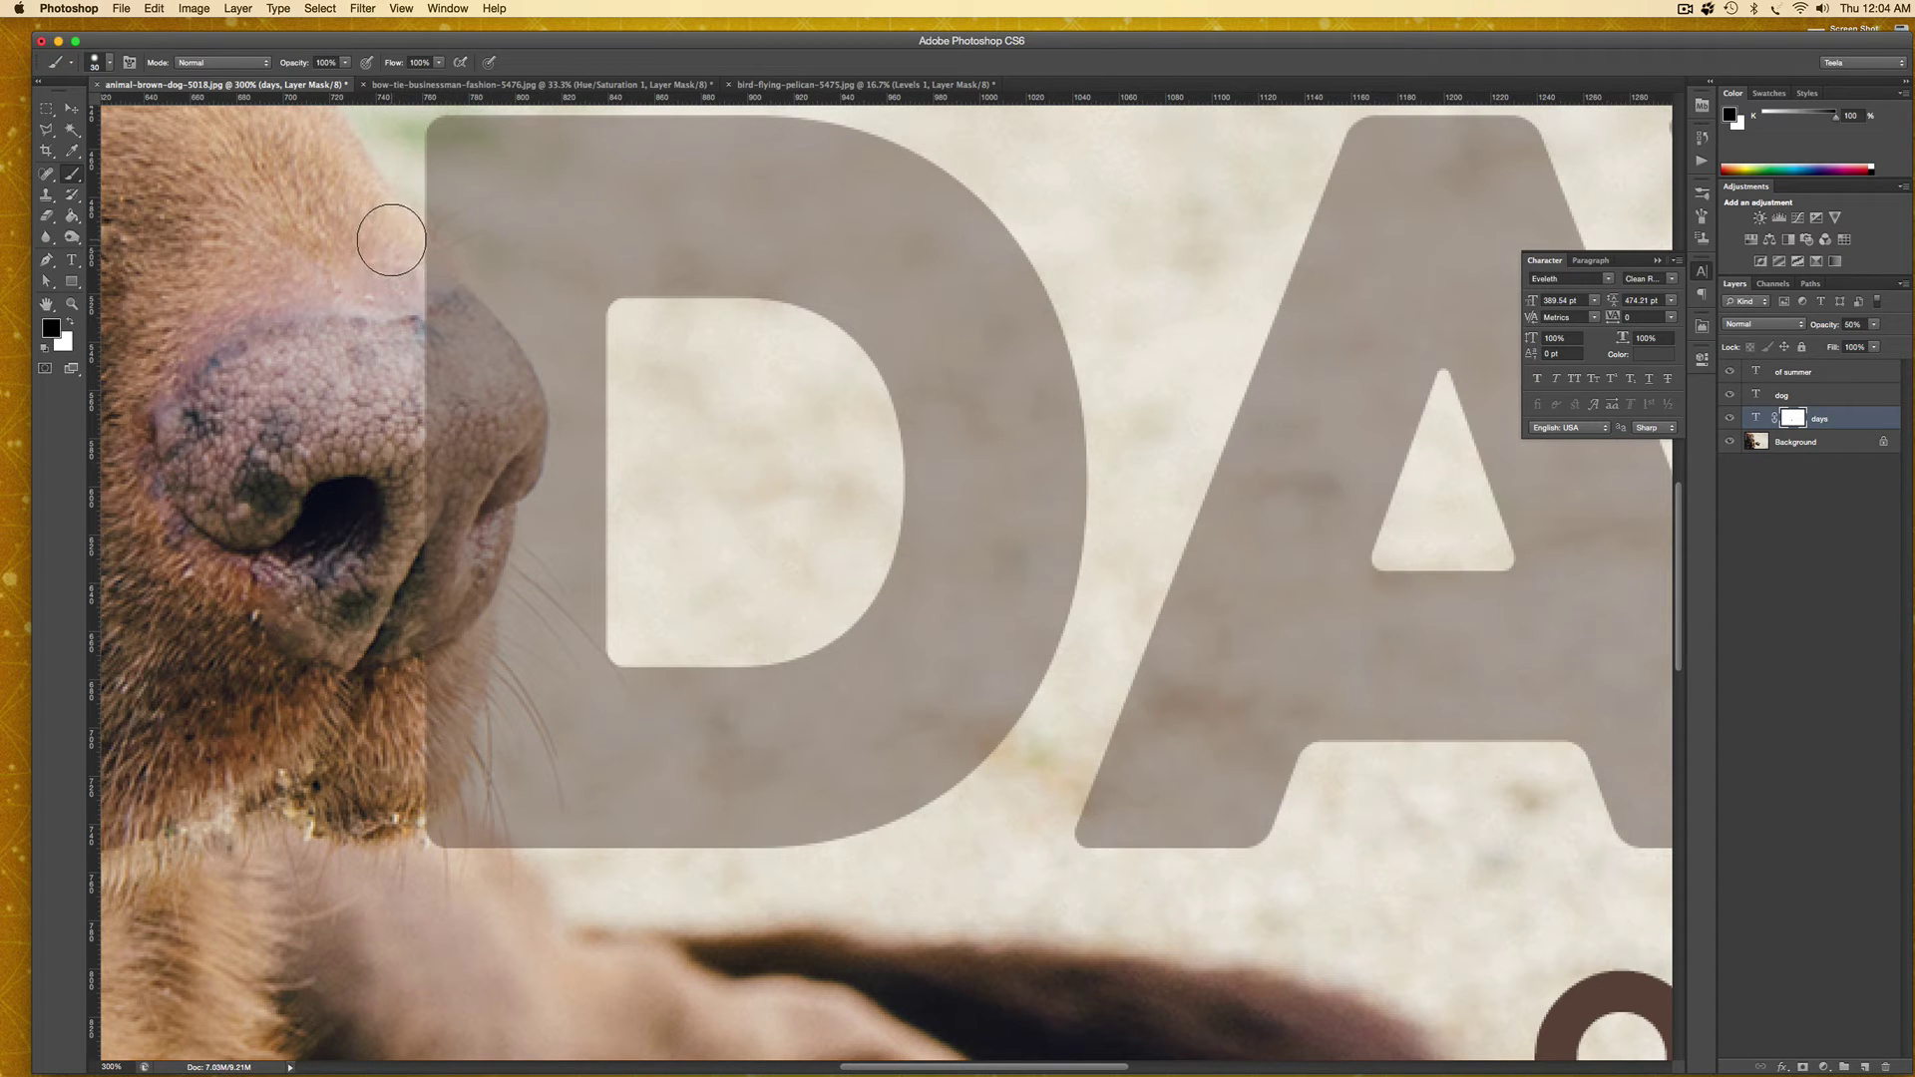
mouse_move(394, 242)
mouse_down()
mouse_move(487, 371)
mouse_move(510, 441)
mouse_move(493, 499)
mouse_move(443, 374)
mouse_move(464, 598)
mouse_move(464, 476)
mouse_move(489, 544)
mouse_move(438, 768)
mouse_move(413, 763)
mouse_up()
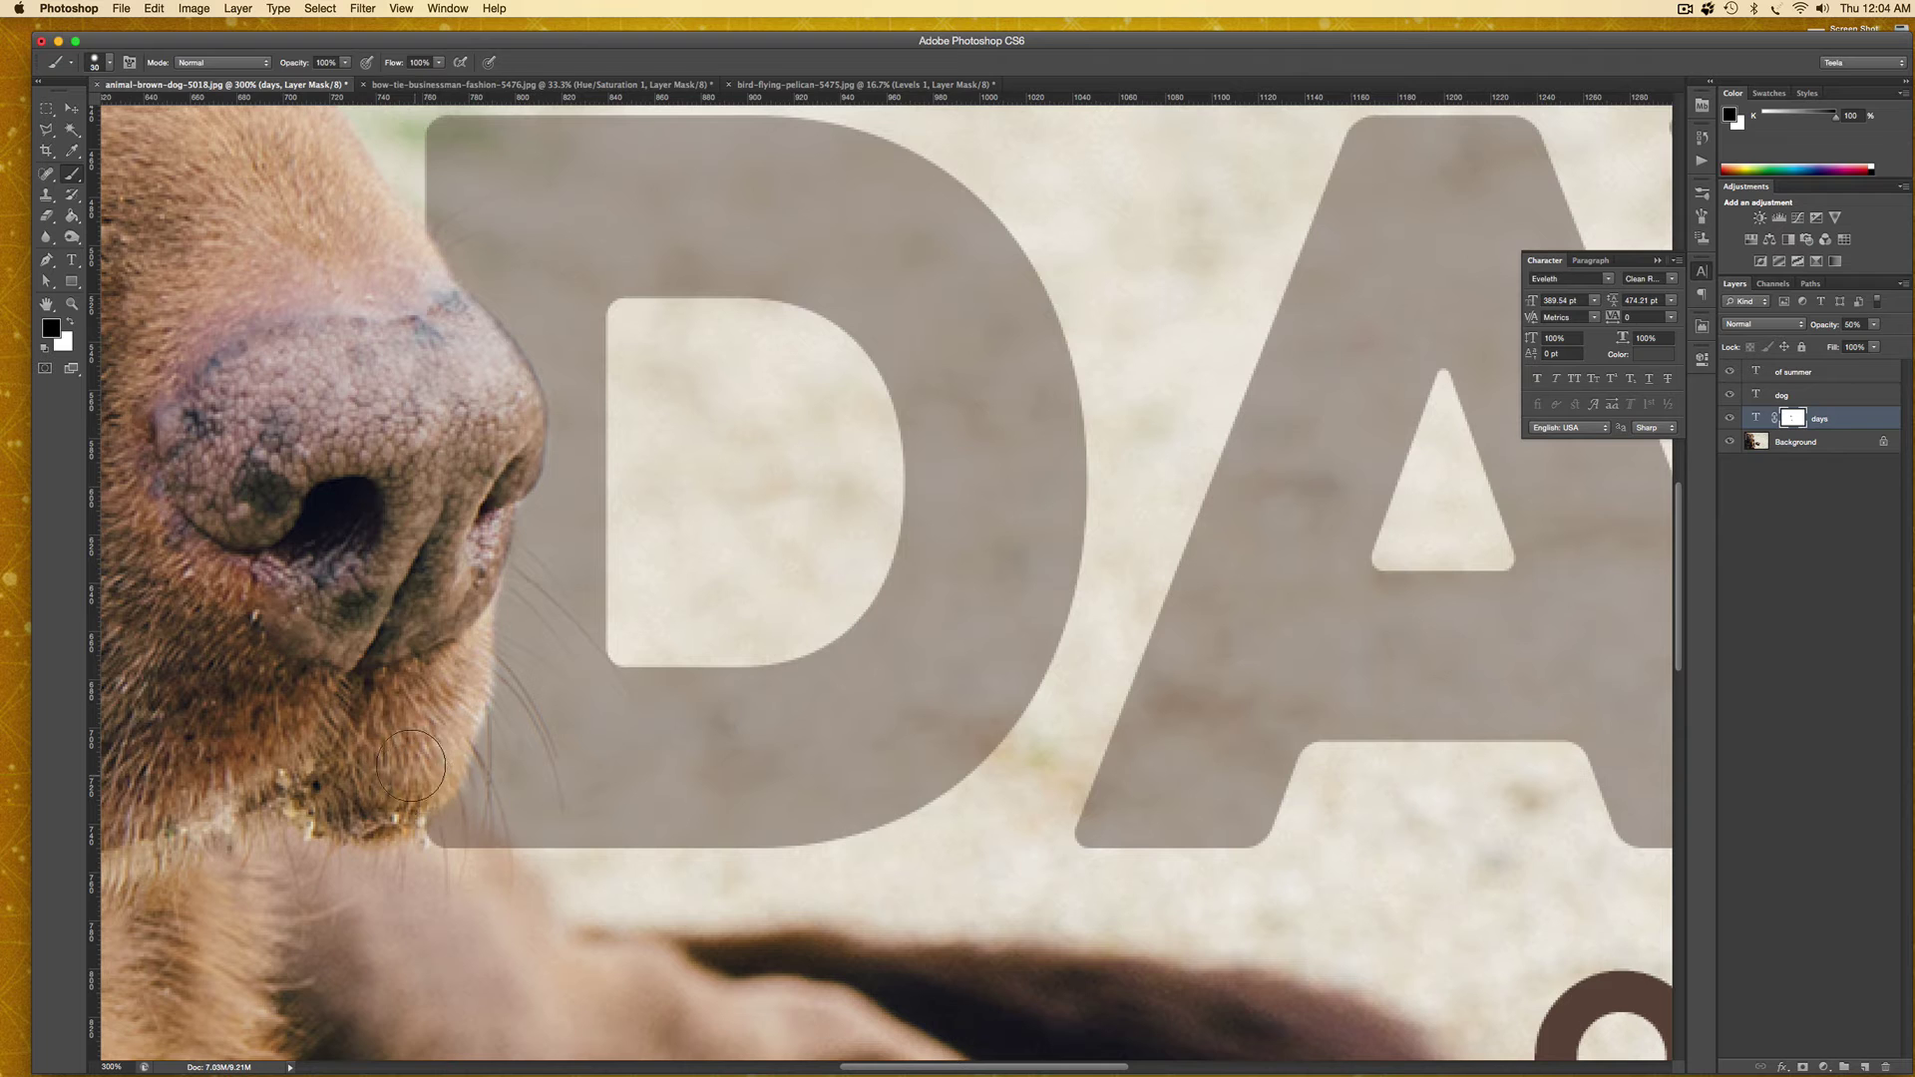
mouse_move(395, 308)
mouse_down()
mouse_move(398, 265)
mouse_move(498, 386)
mouse_move(510, 439)
mouse_move(476, 529)
mouse_up()
Set the days layer opacity back to 100%.
click(1853, 325)
text(100)
key(Return)
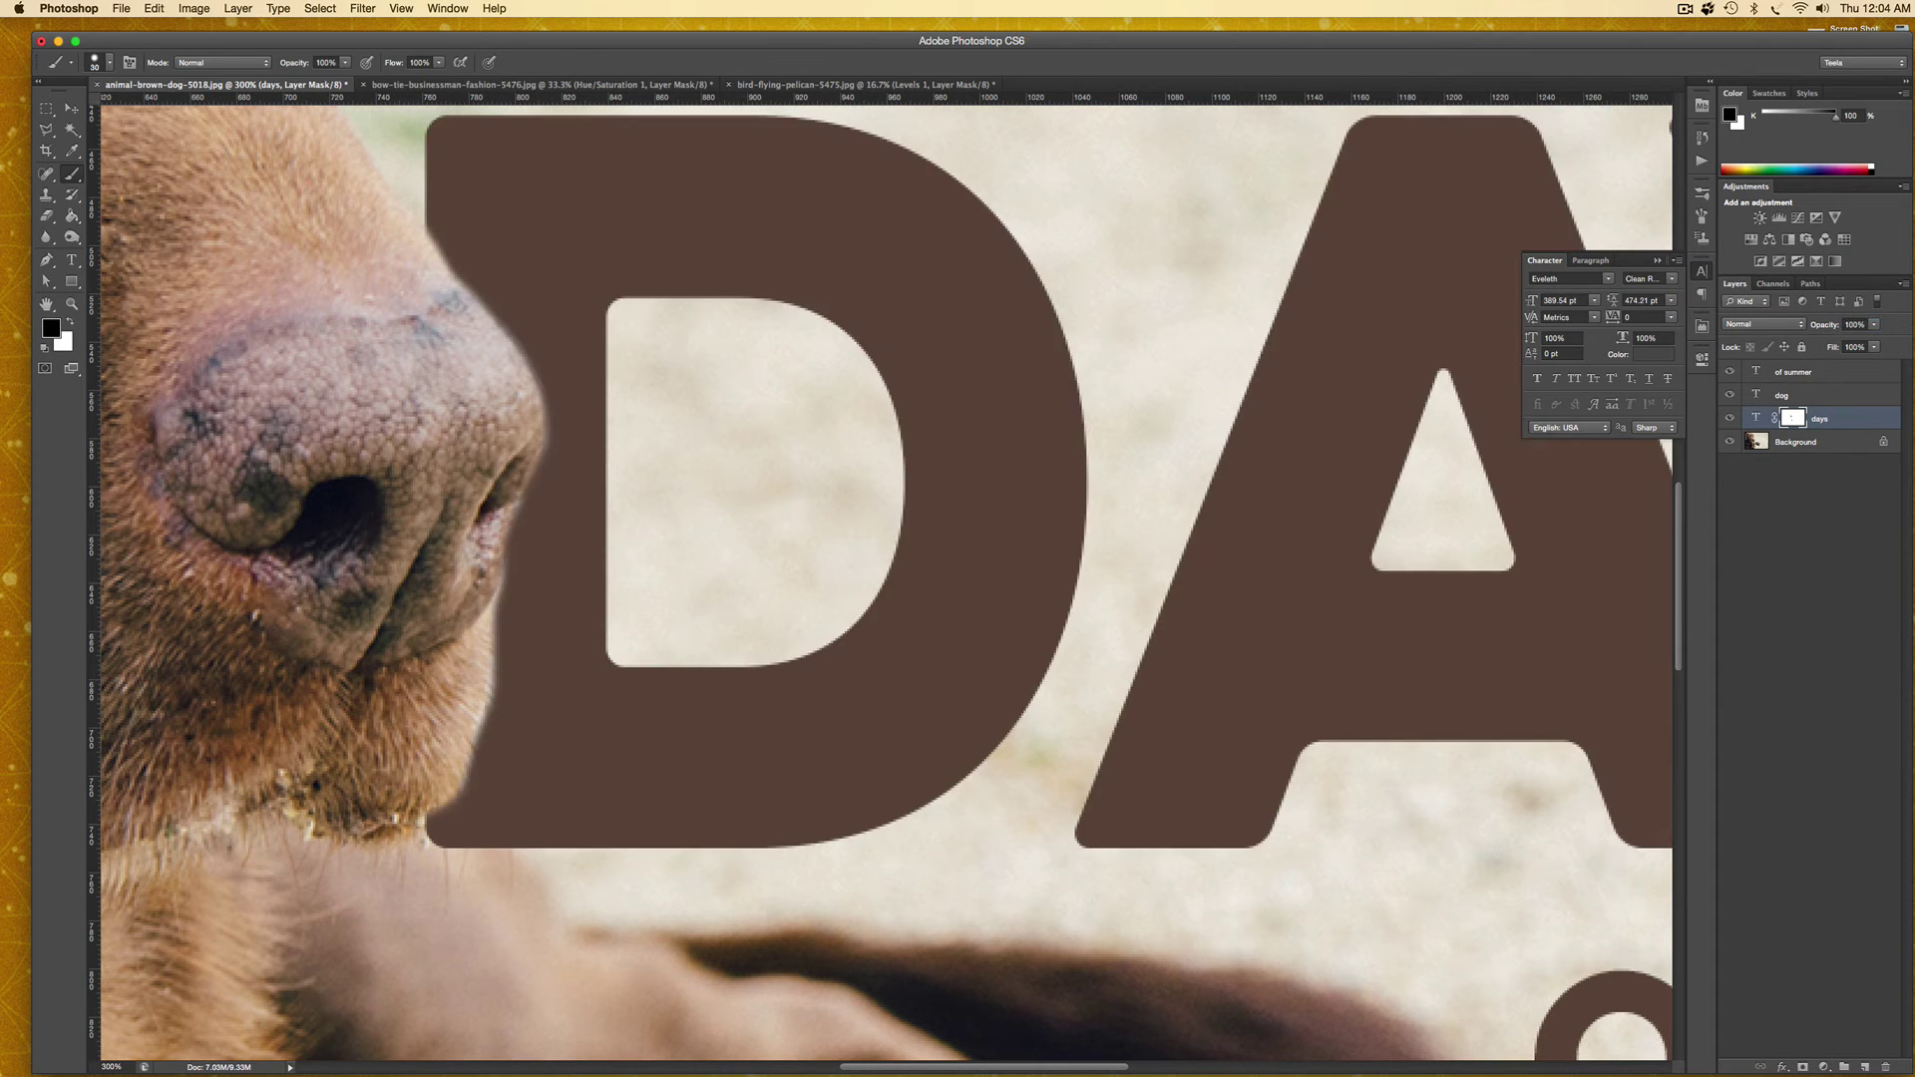
Touch up the mask near the chin with black and white, then zoom out.
drag(468, 753, 511, 760)
key(x)
mouse_move(519, 764)
mouse_down()
mouse_move(504, 739)
mouse_move(530, 646)
mouse_up()
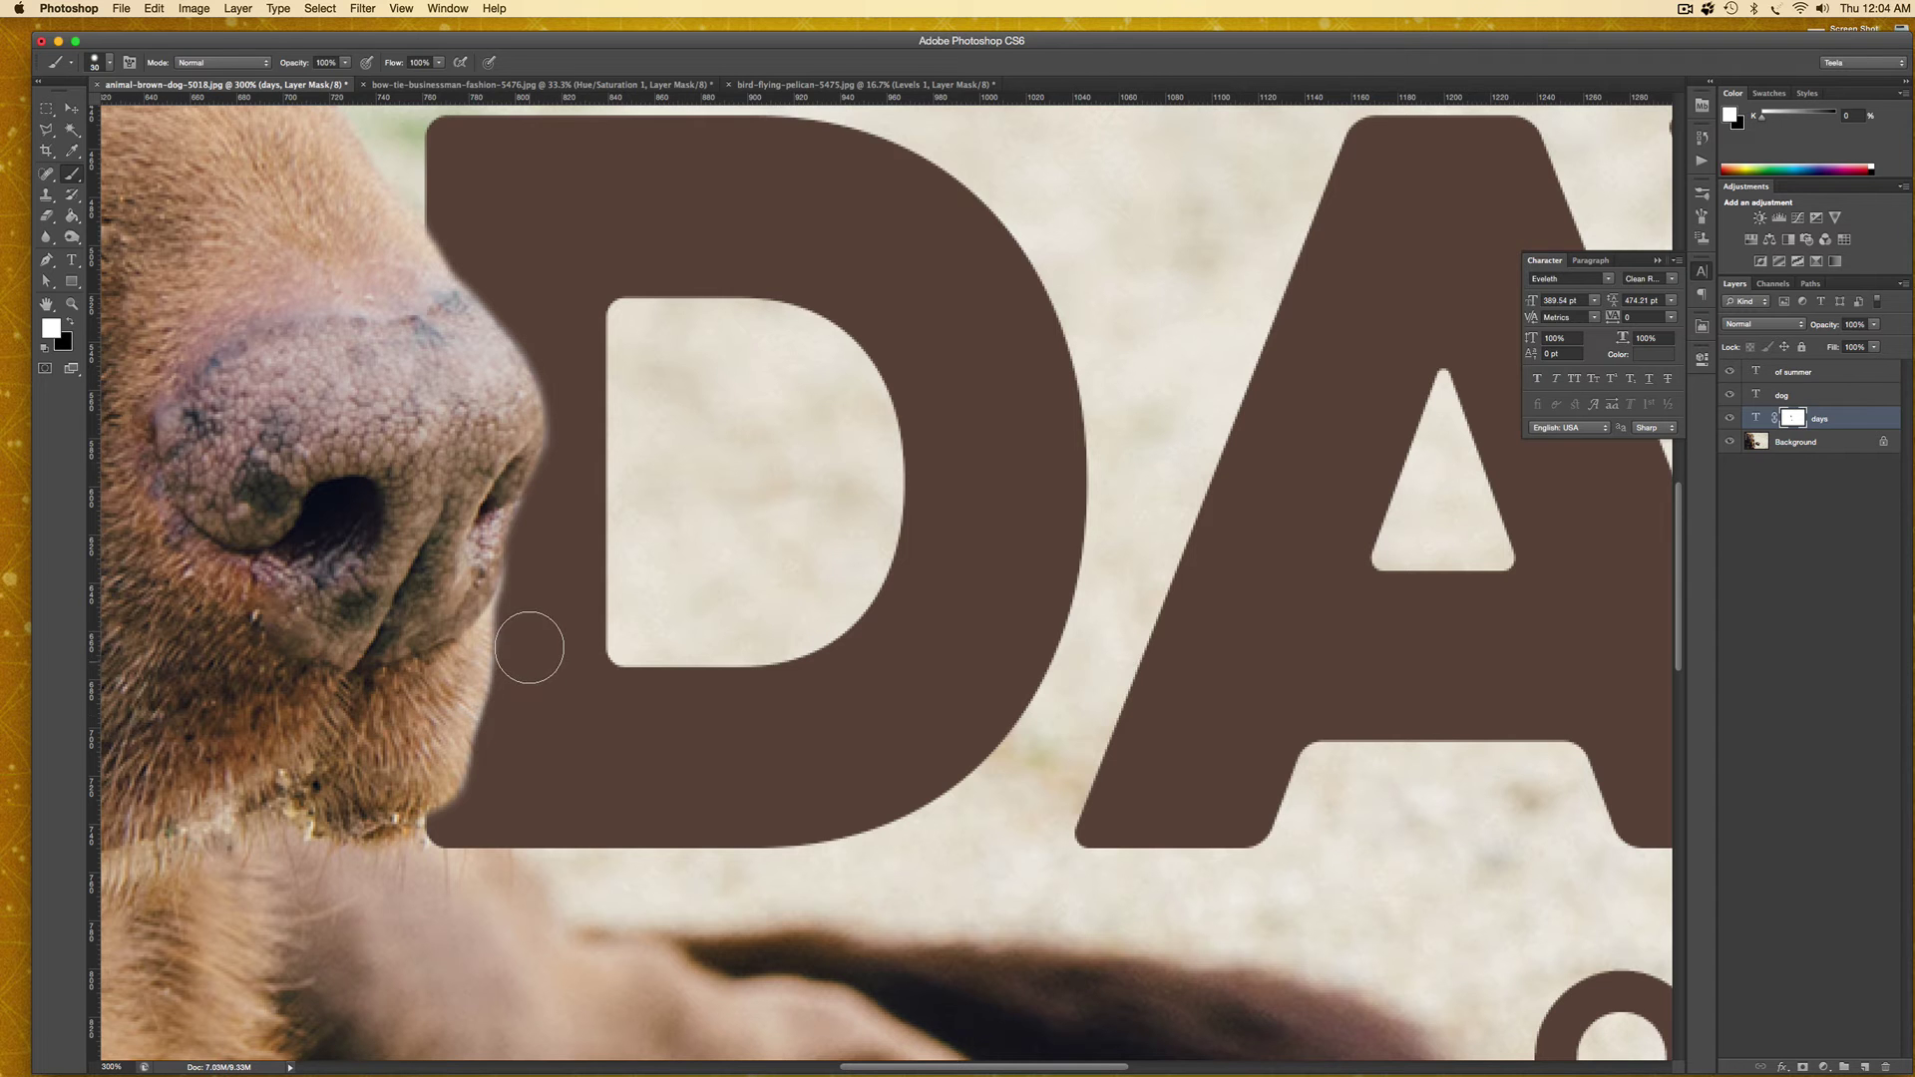
key(super+minus)
key(super+minus)
key(super+minus)
key(super+minus)
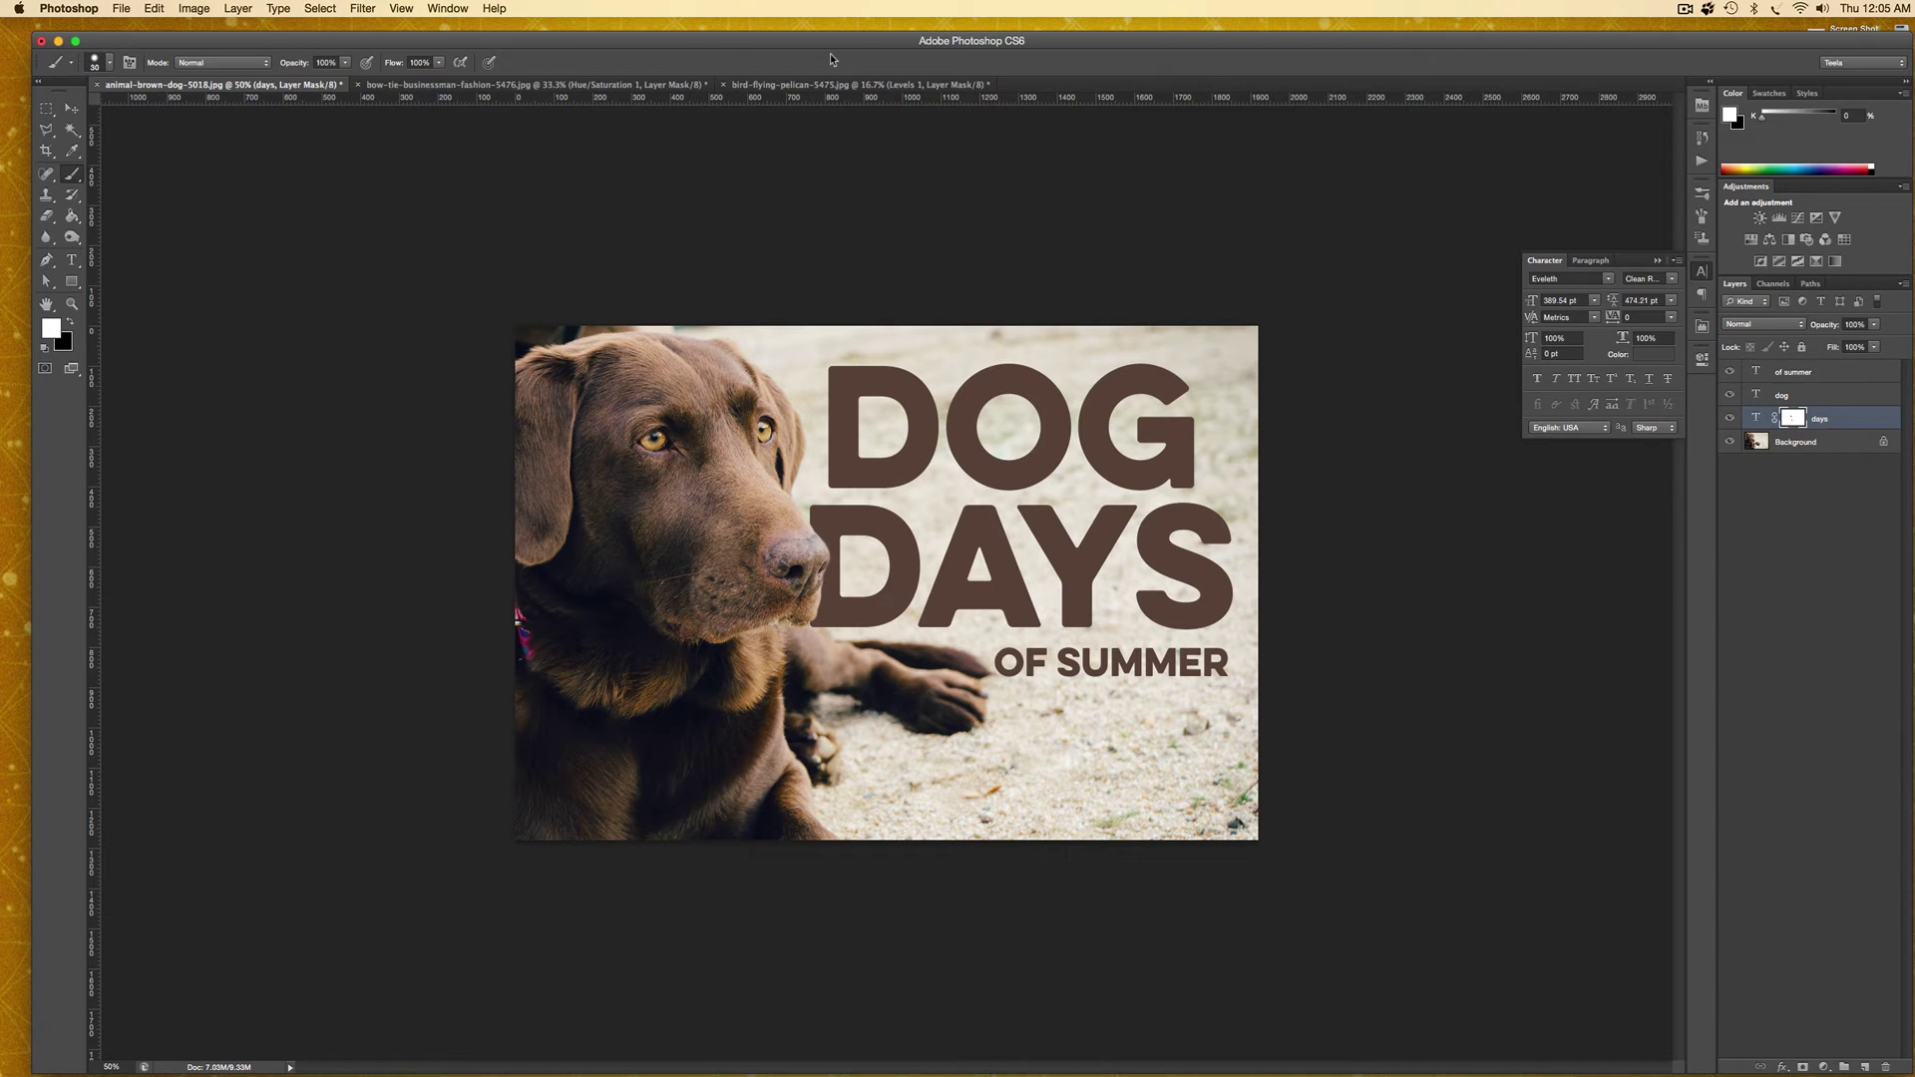
key(ctrl+Tab)
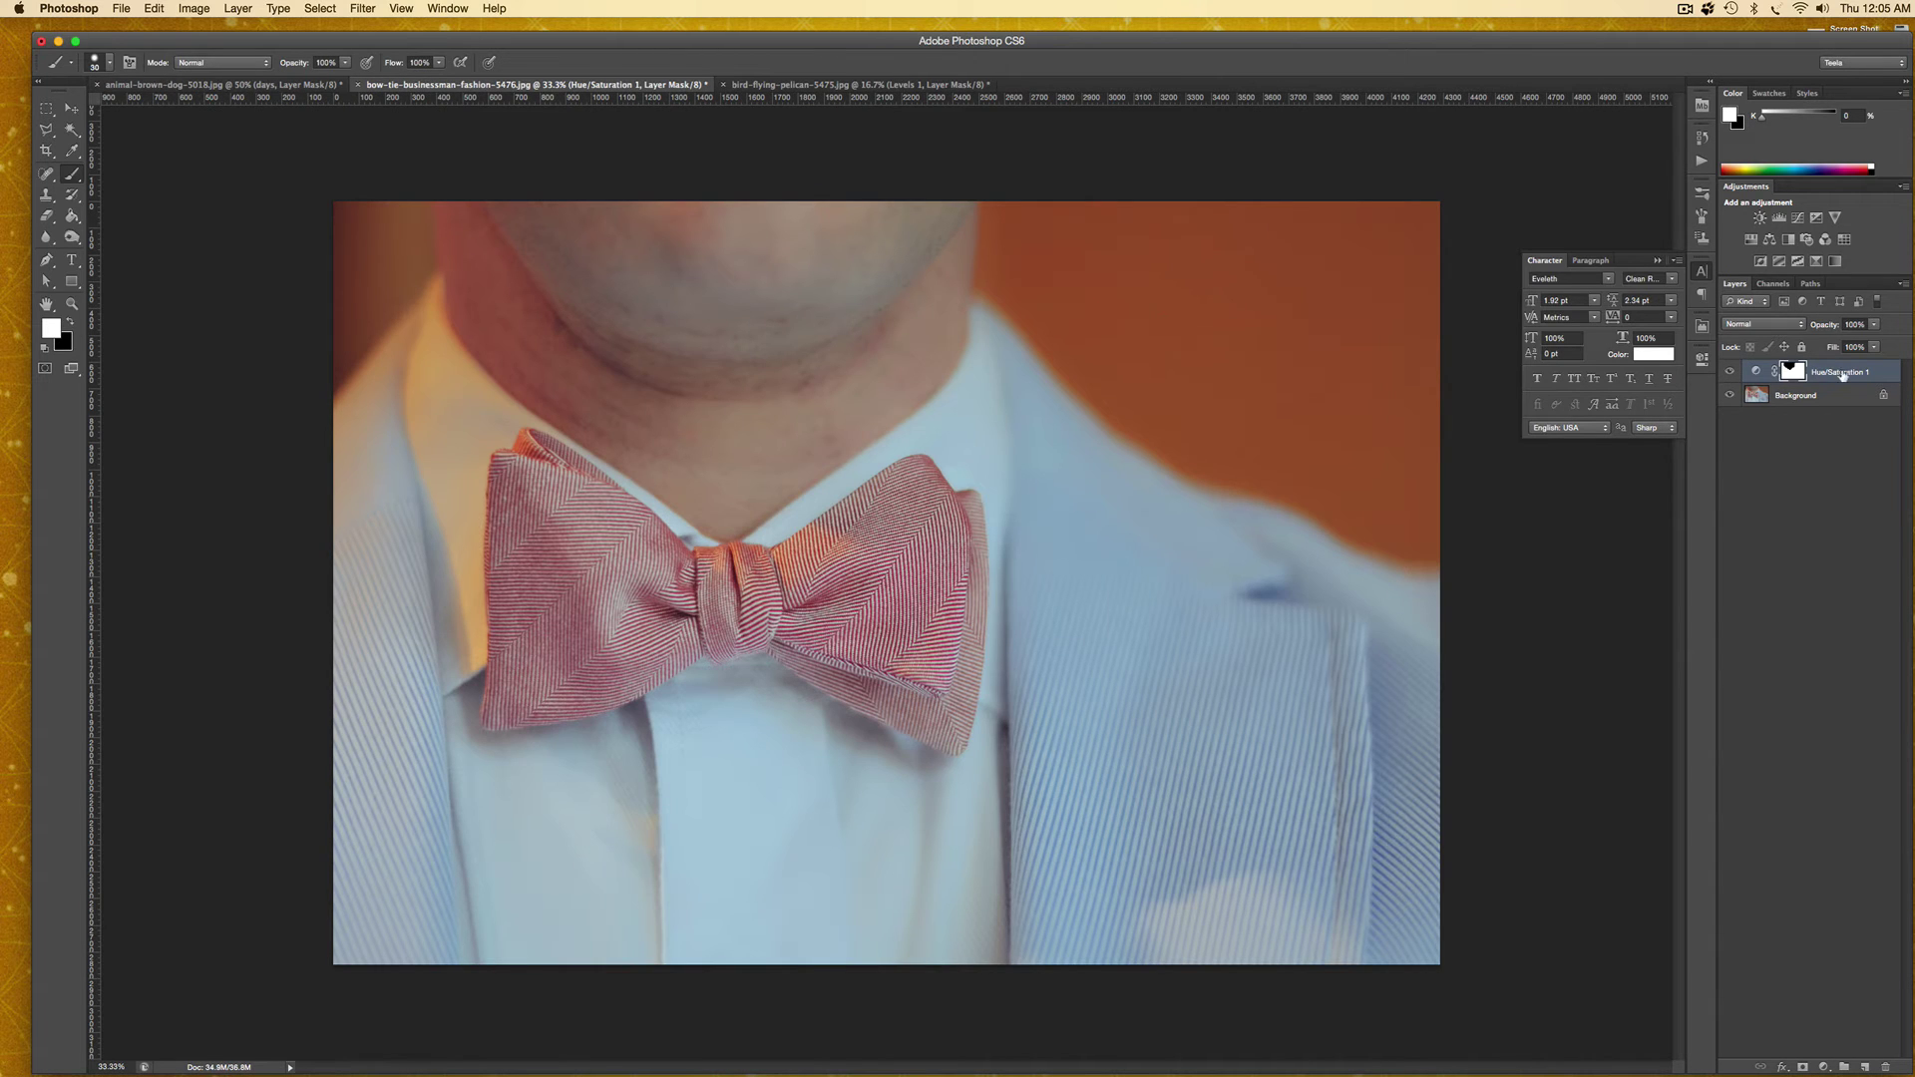
drag(1843, 377, 1883, 1065)
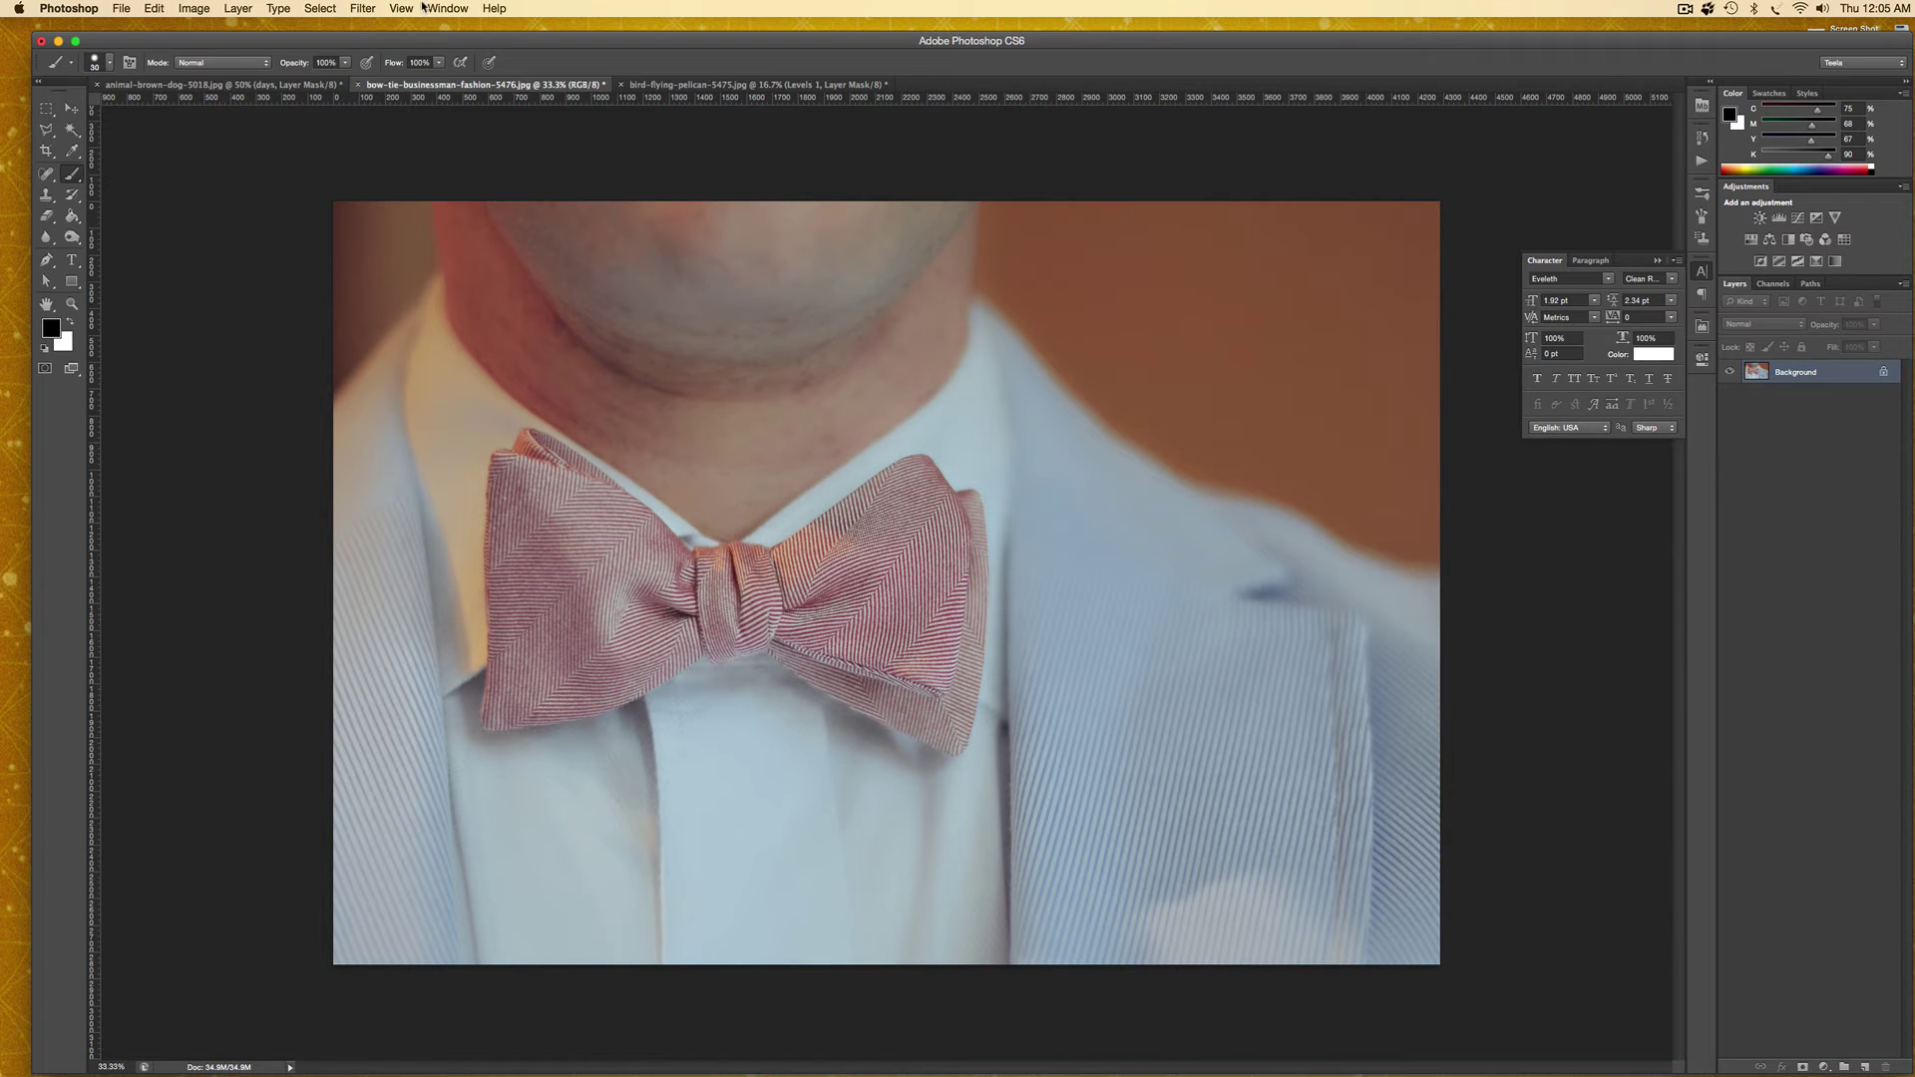
click(426, 8)
click(885, 12)
click(189, 10)
mouse_move(199, 60)
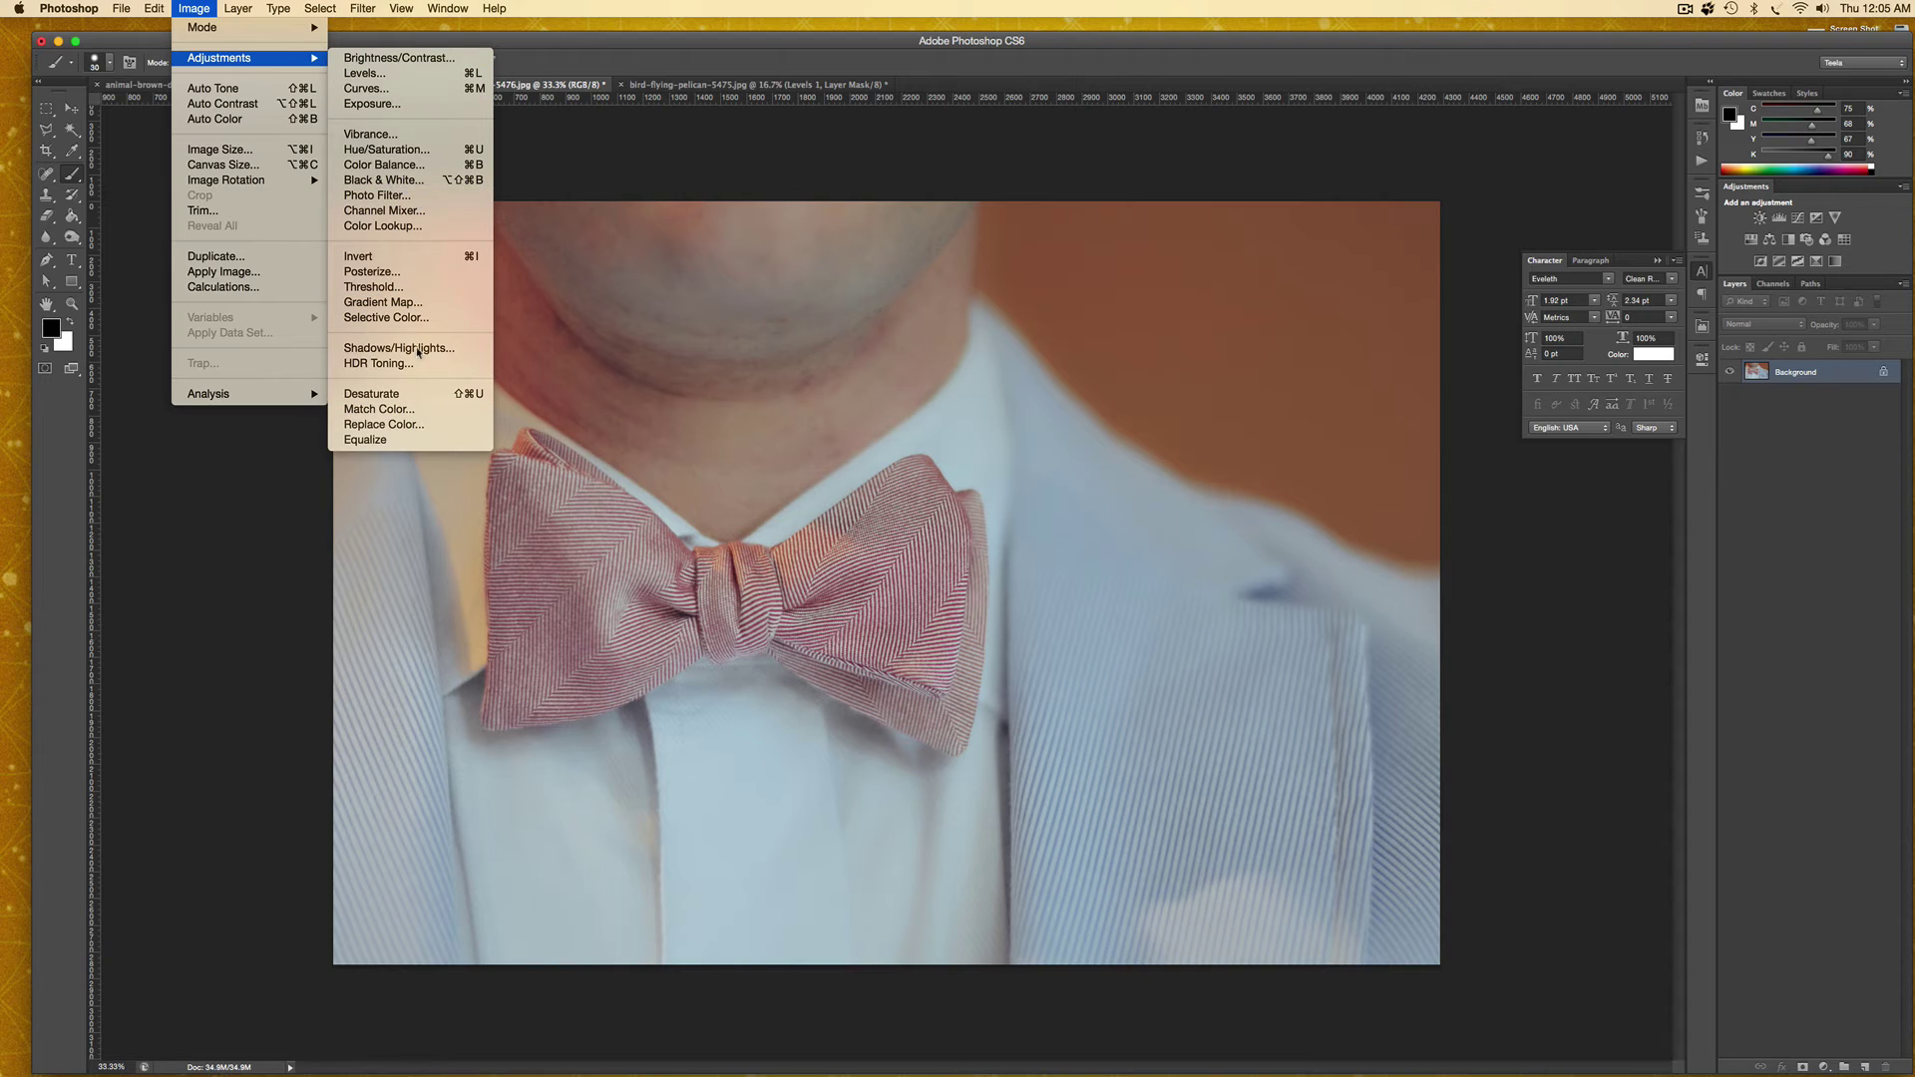
click(734, 238)
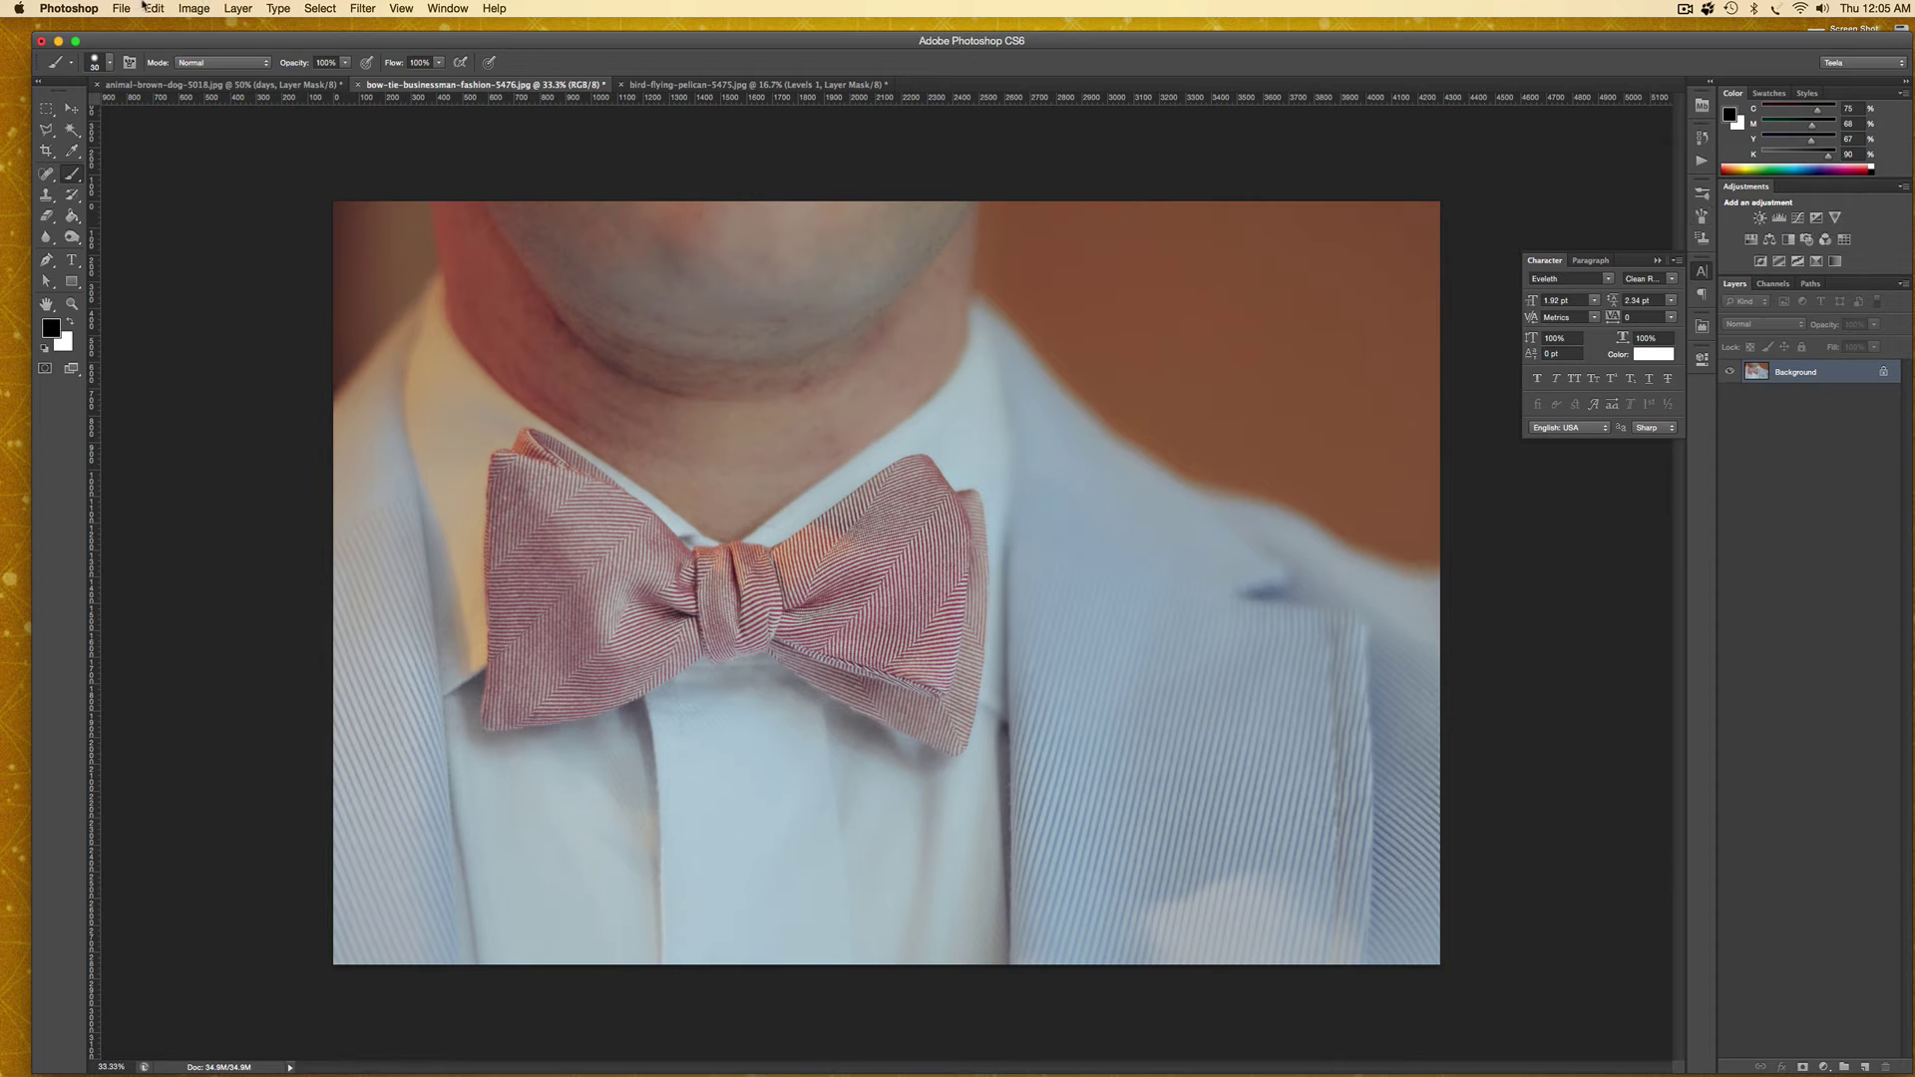
click(184, 8)
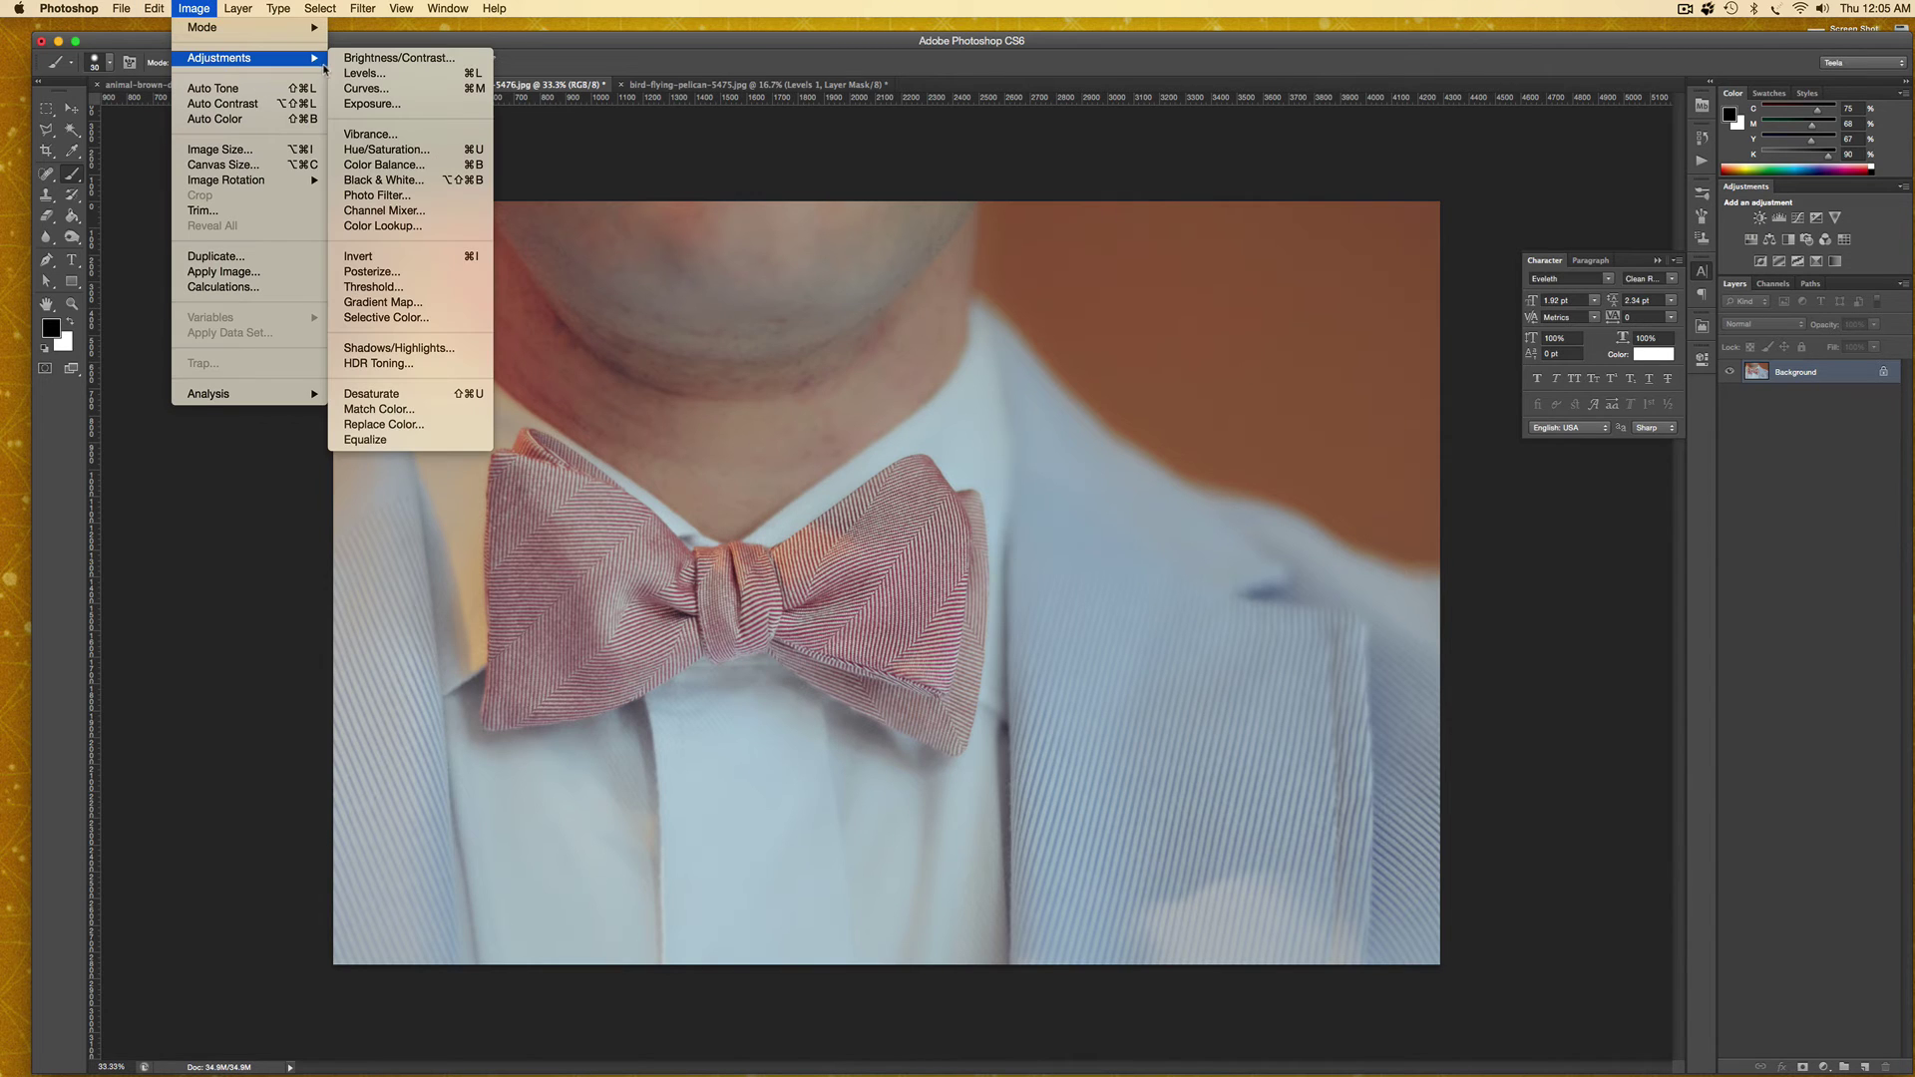
click(838, 145)
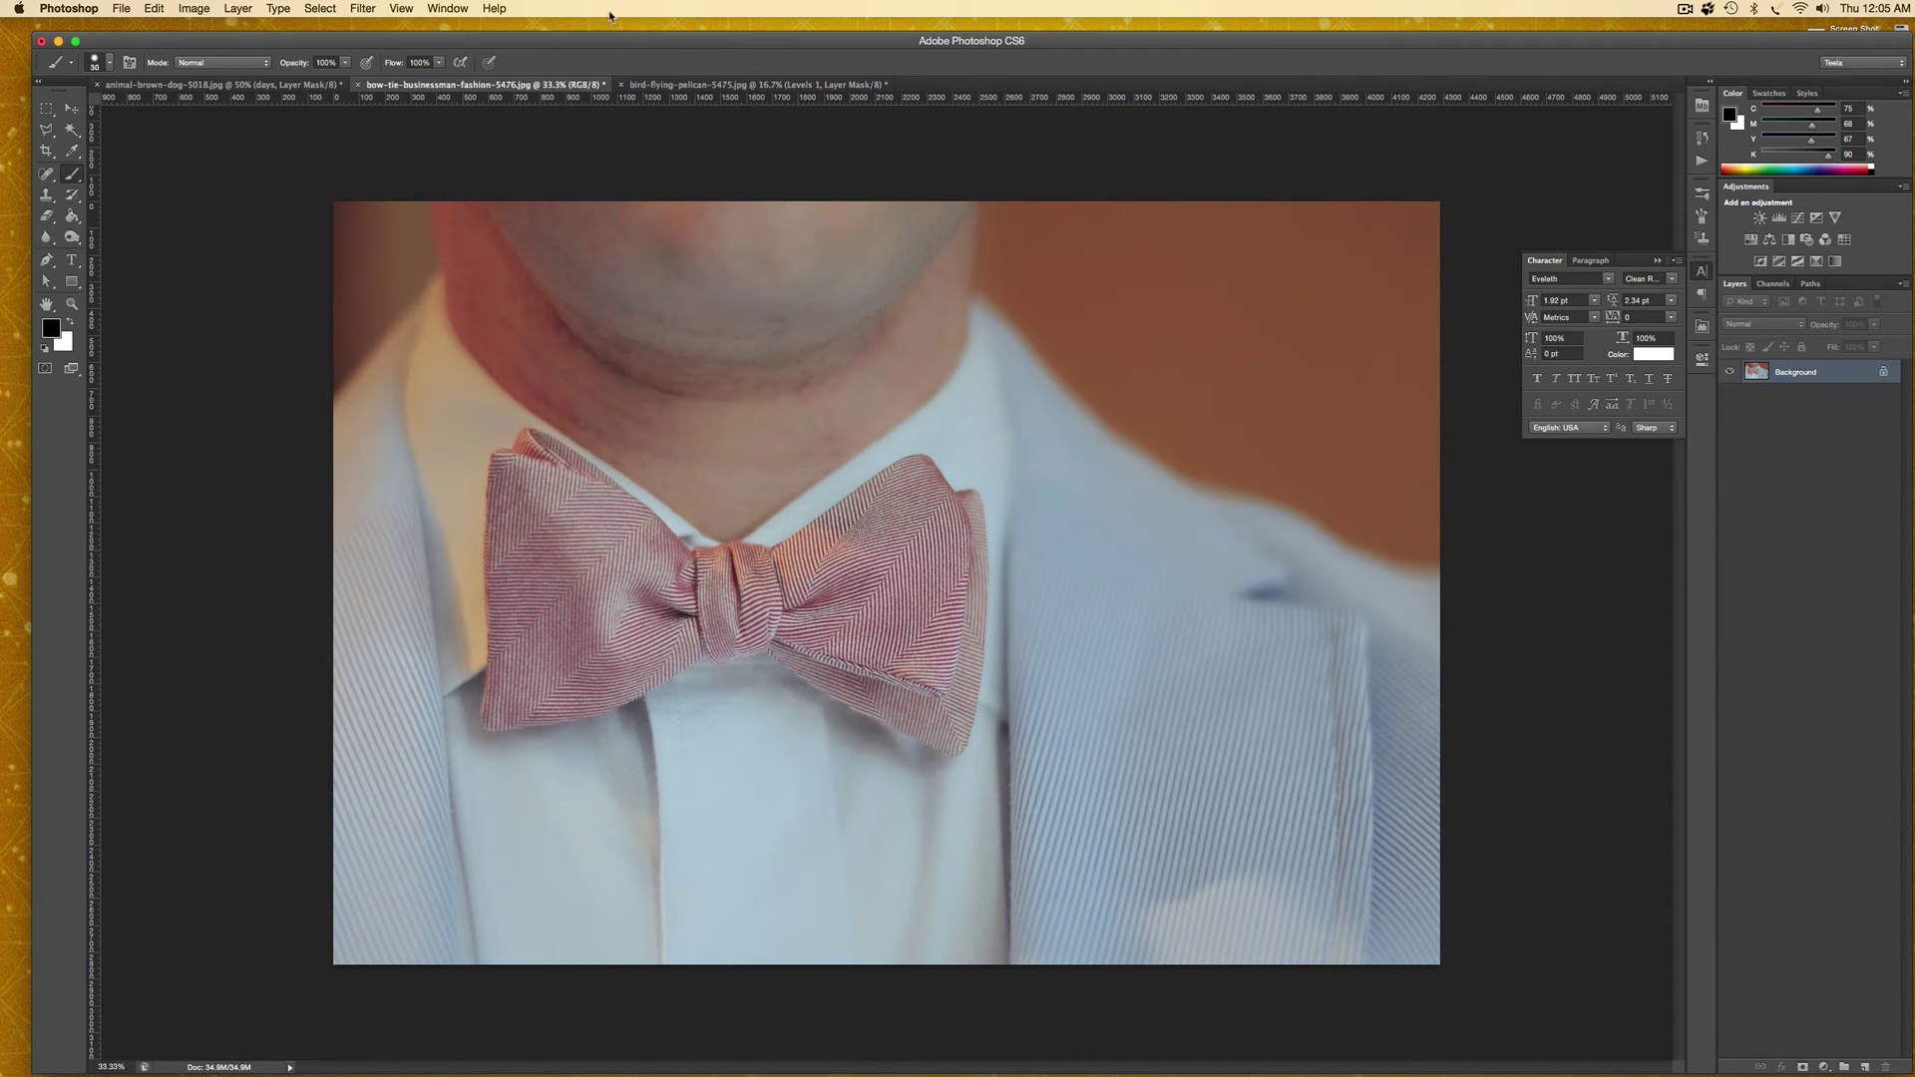
Add a Hue/Saturation 1 adjustment layer above the Background and keep it selected.
click(1751, 239)
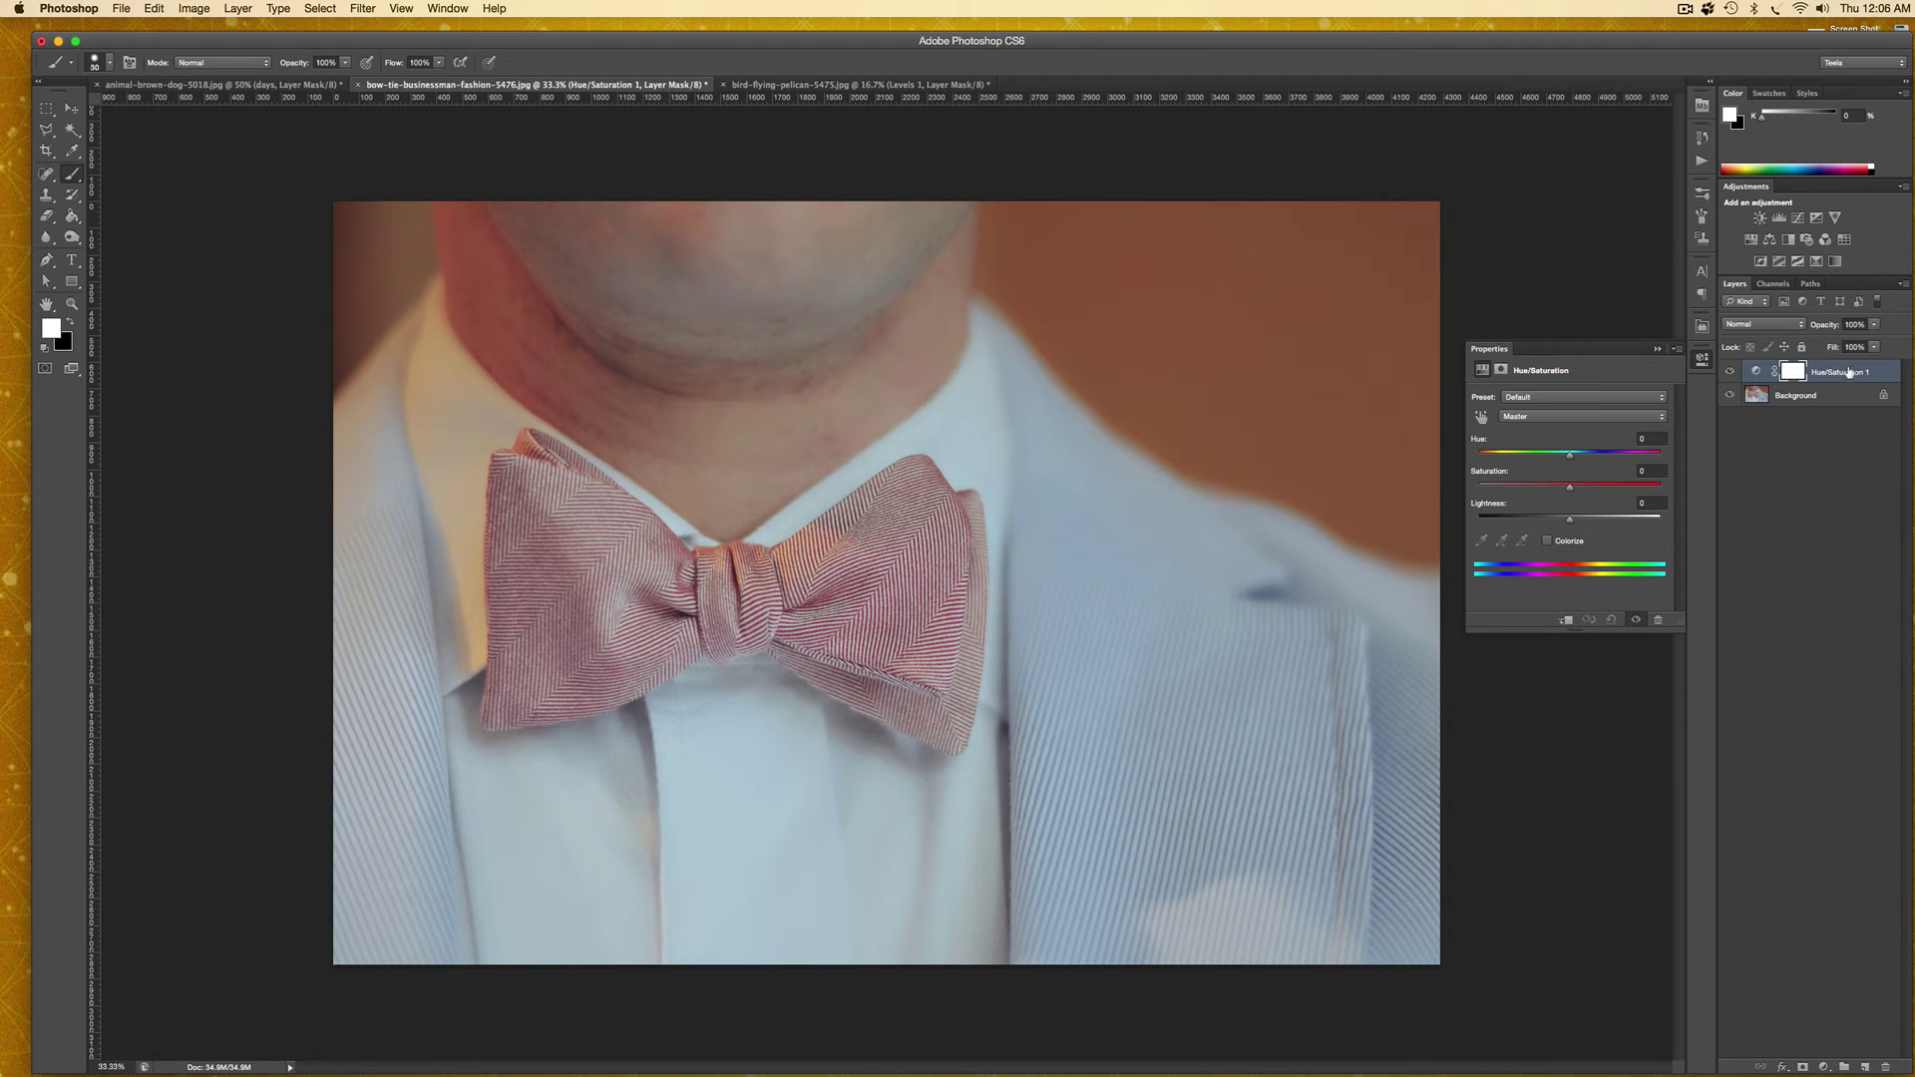
click(1837, 399)
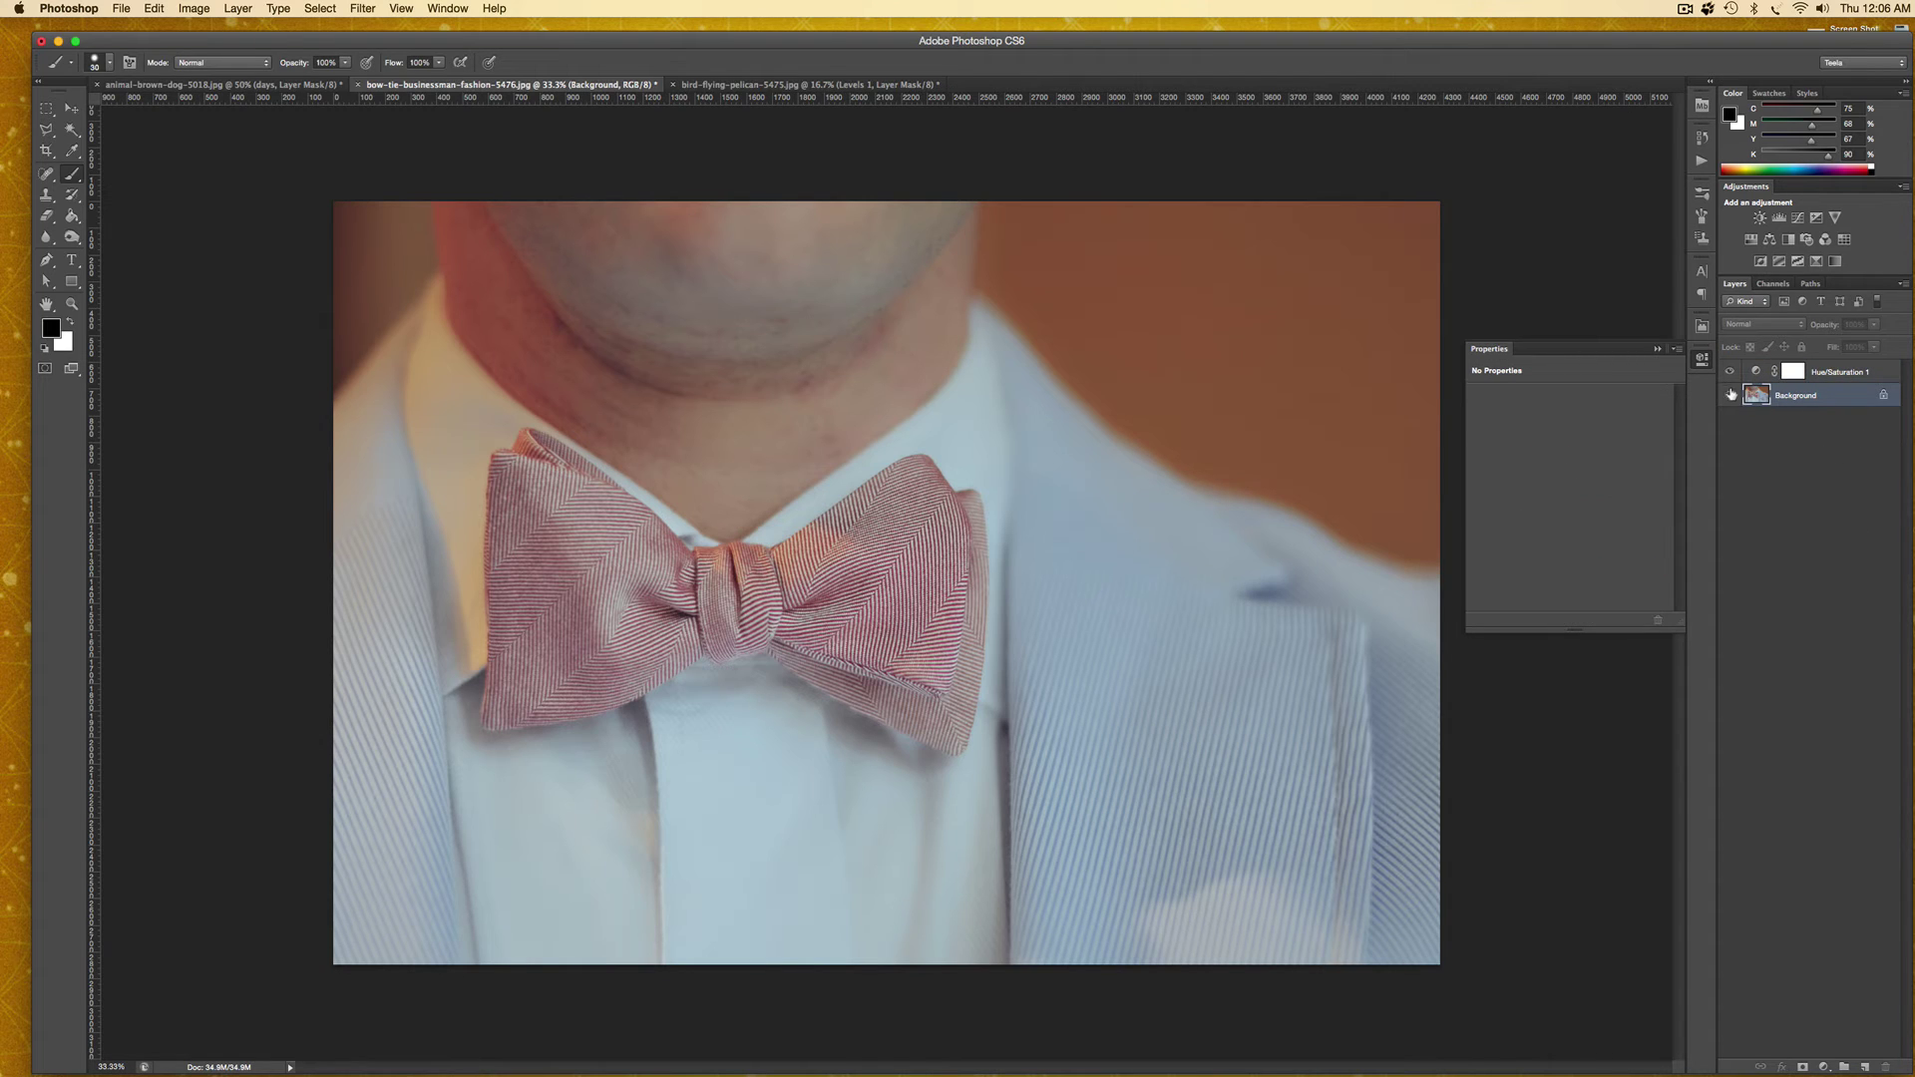
click(1755, 370)
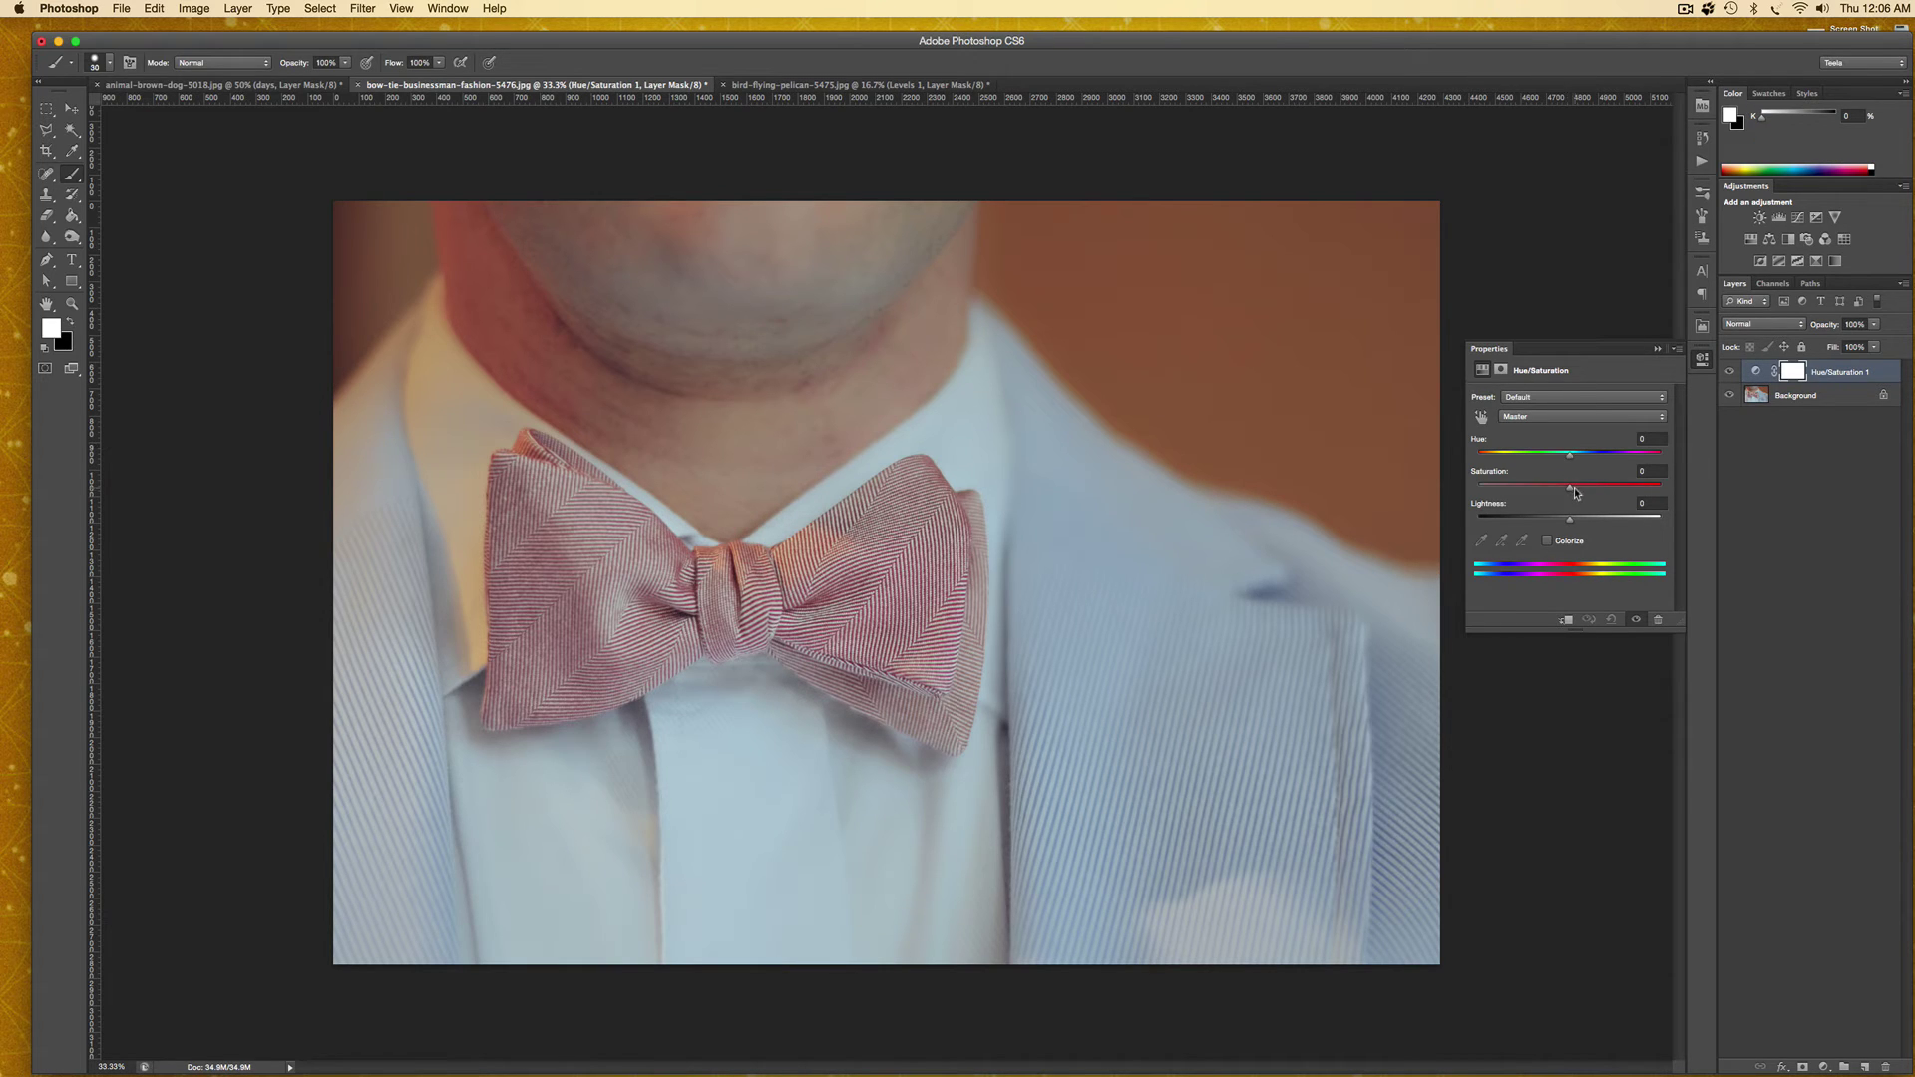
Raise the Hue/Saturation 1 saturation to +25 with Lightness slightly reduced.
mouse_move(1569, 487)
mouse_down()
mouse_move(1600, 491)
mouse_move(1568, 520)
mouse_up()
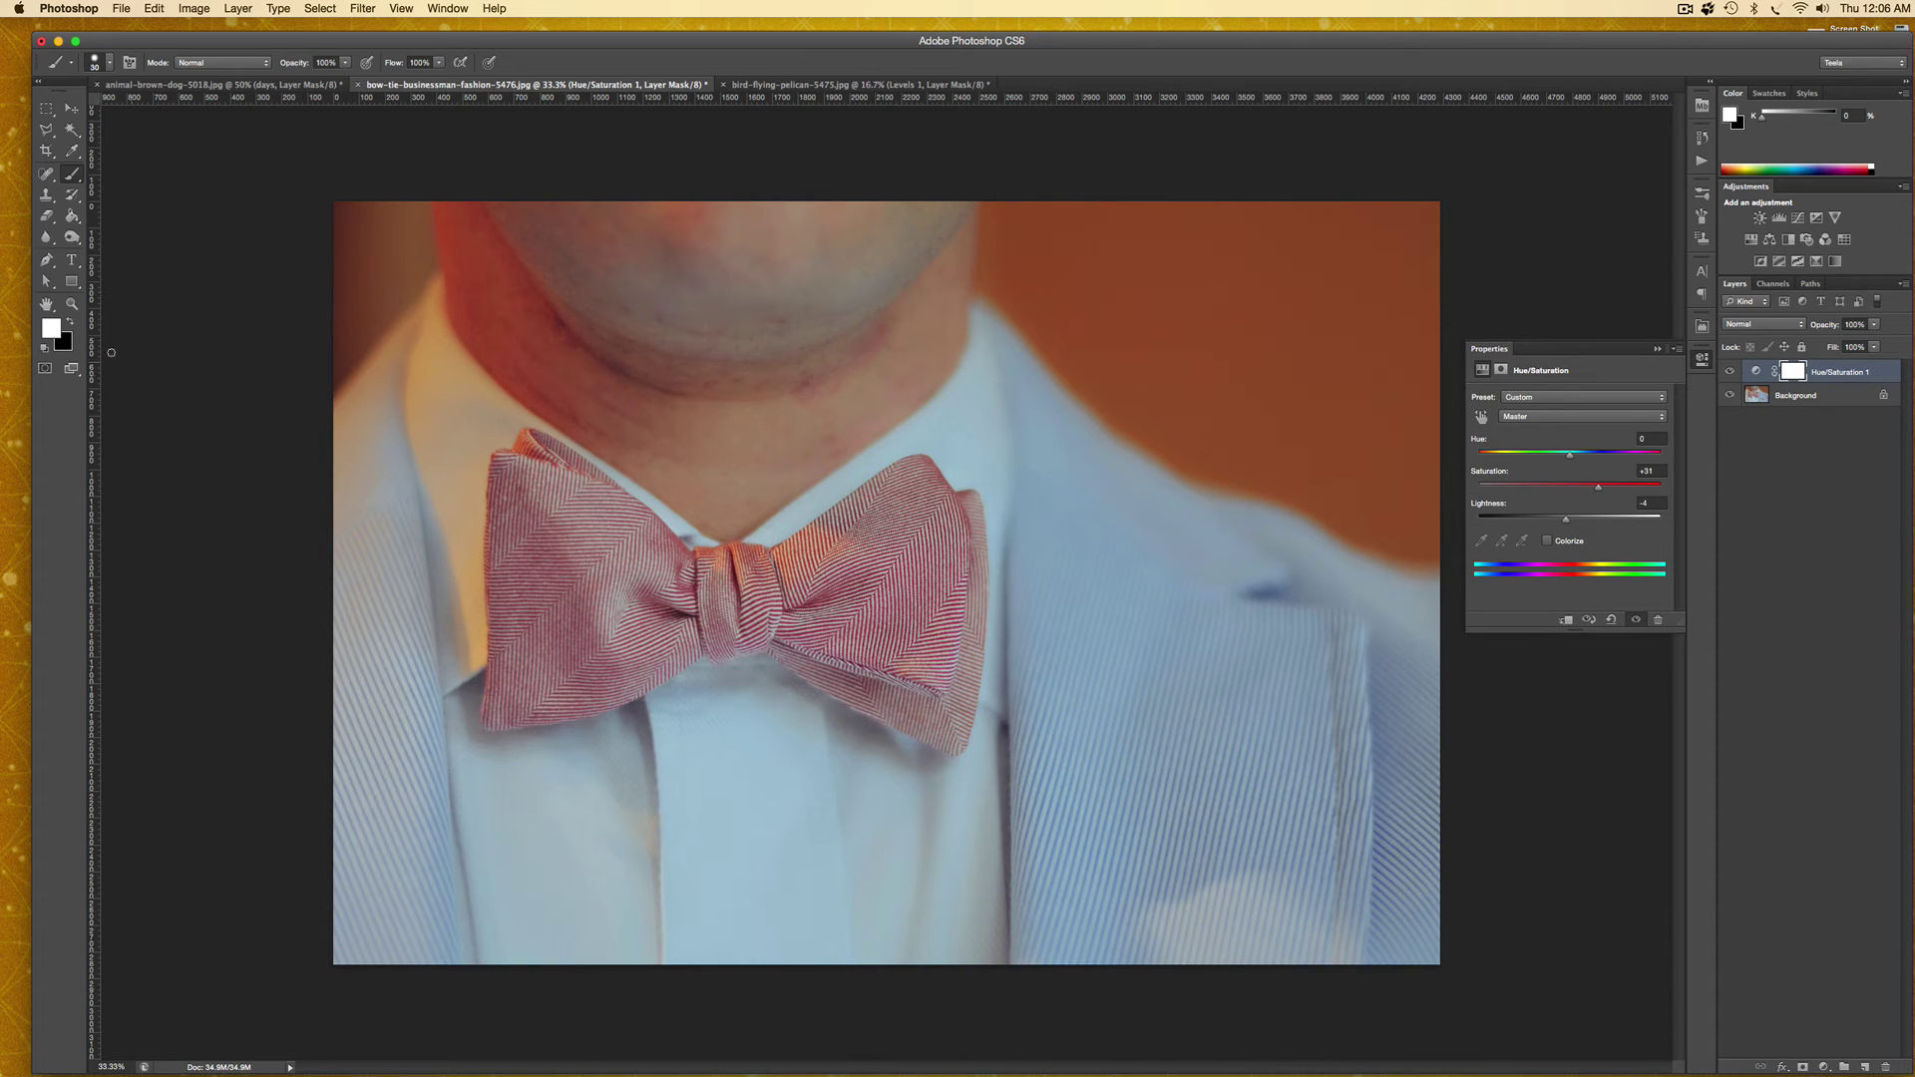
Paint black on the Hue/Saturation 1 mask over the man's chin and neck.
key(x)
key(bracketright)
key(bracketright)
key(bracketright)
key(bracketright)
key(bracketright)
key(bracketright)
key(bracketright)
key(bracketright)
key(bracketright)
key(bracketright)
key(bracketright)
key(bracketright)
key(bracketright)
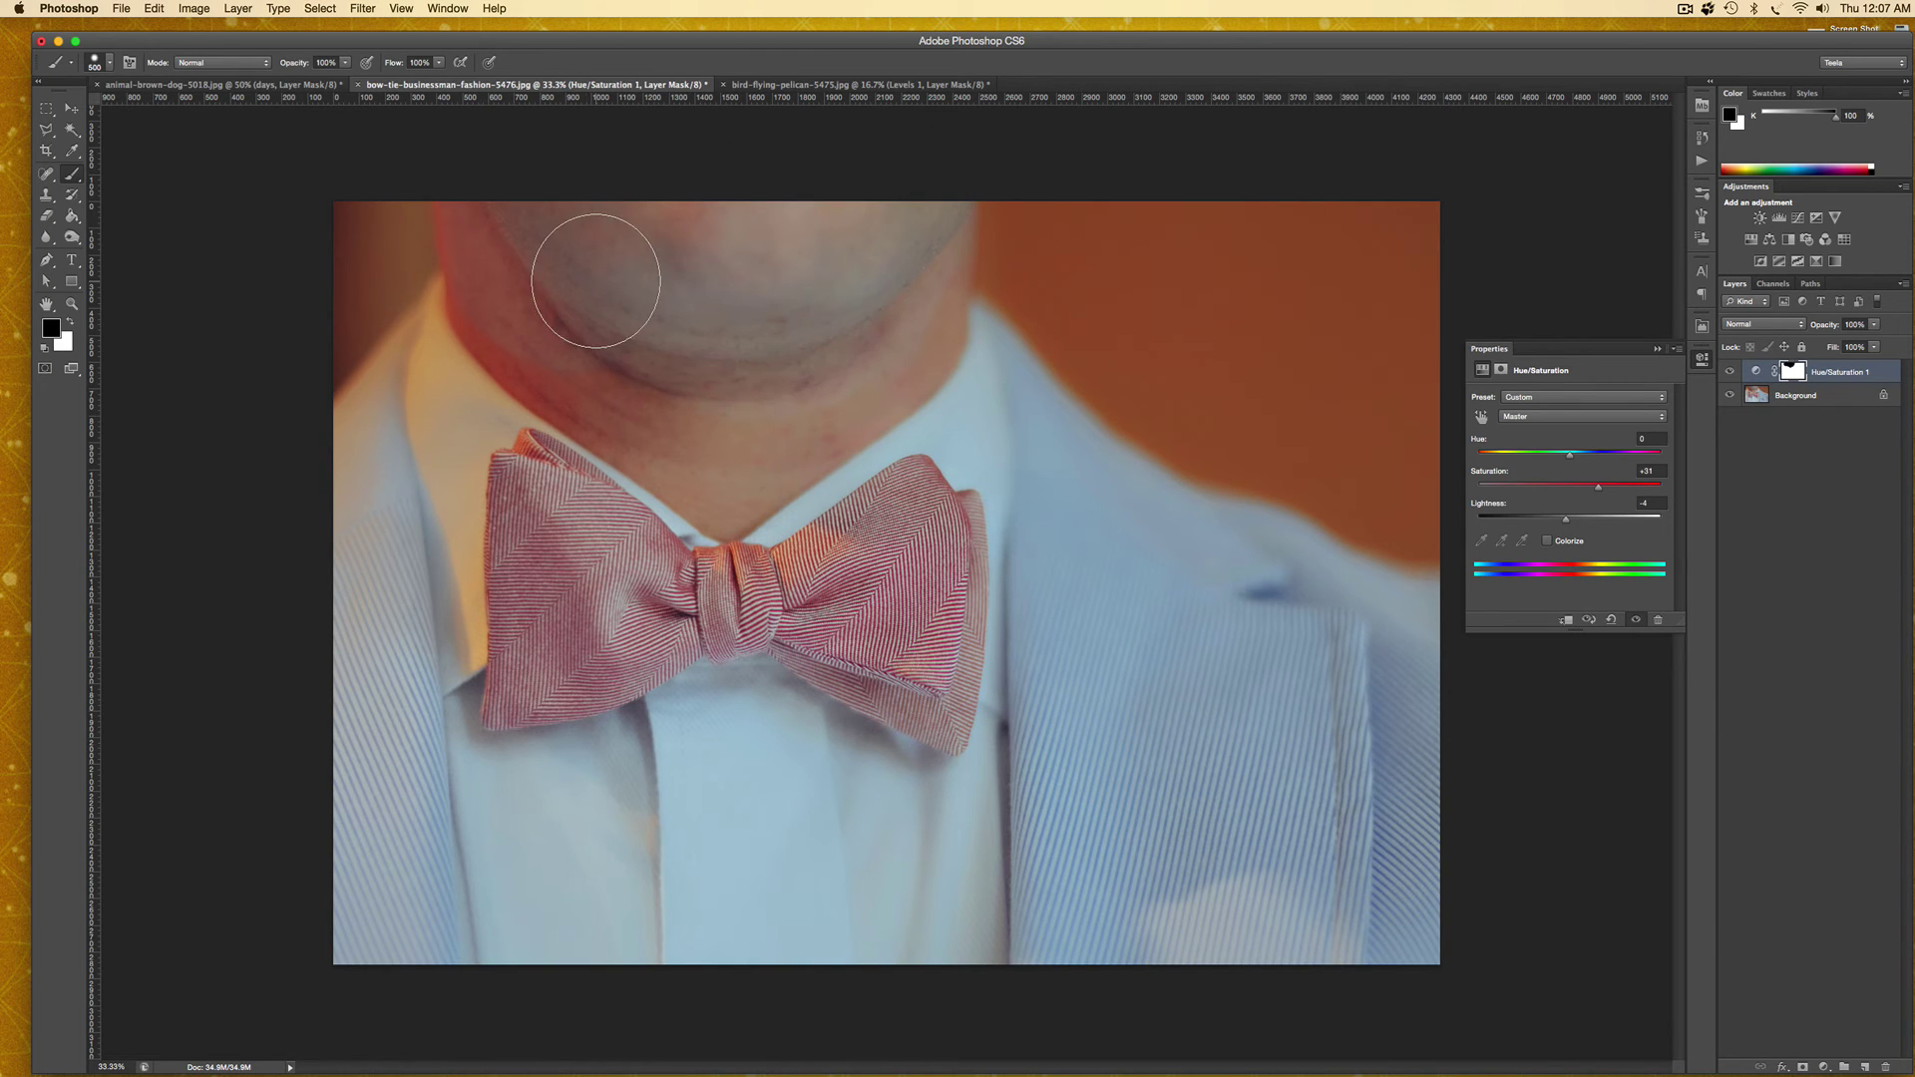
key(bracketleft)
key(bracketleft)
key(bracketleft)
key(bracketleft)
key(bracketleft)
right_click(1791, 372)
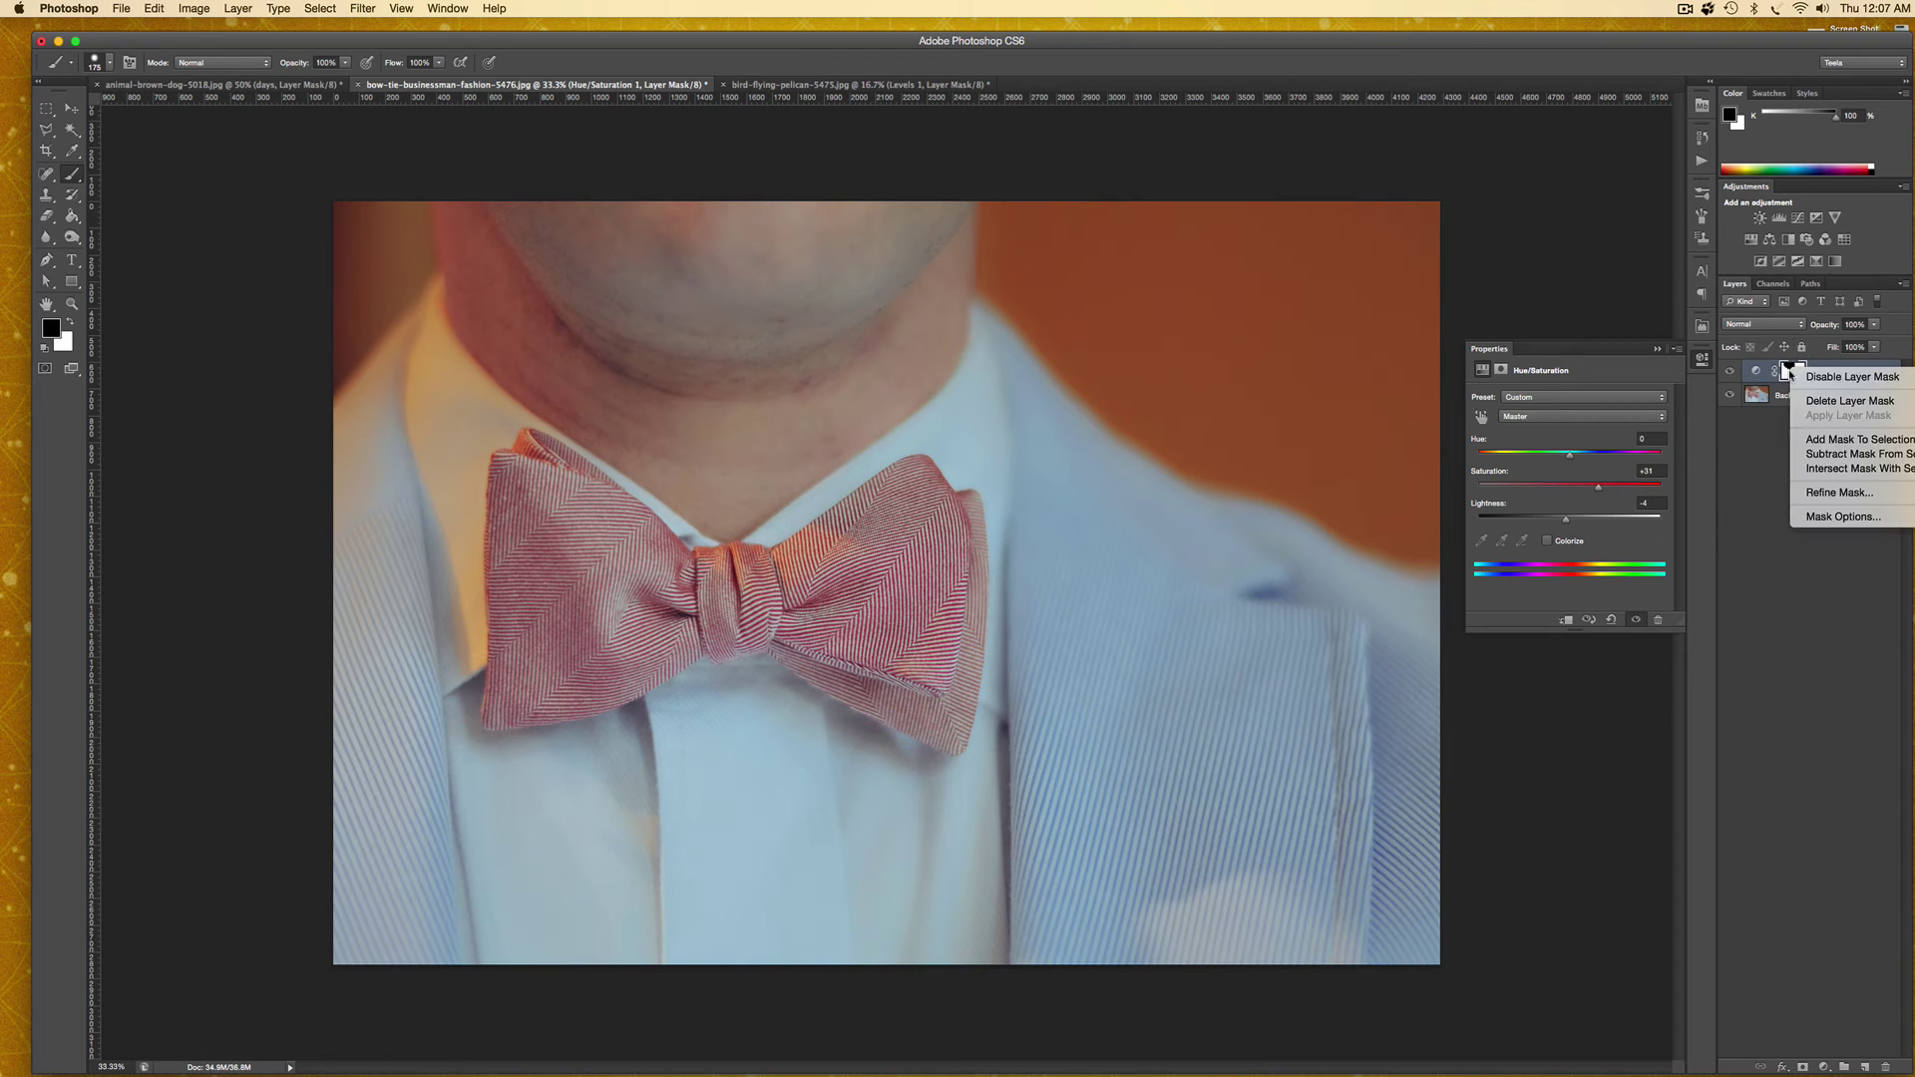
click(1795, 372)
right_click(1792, 373)
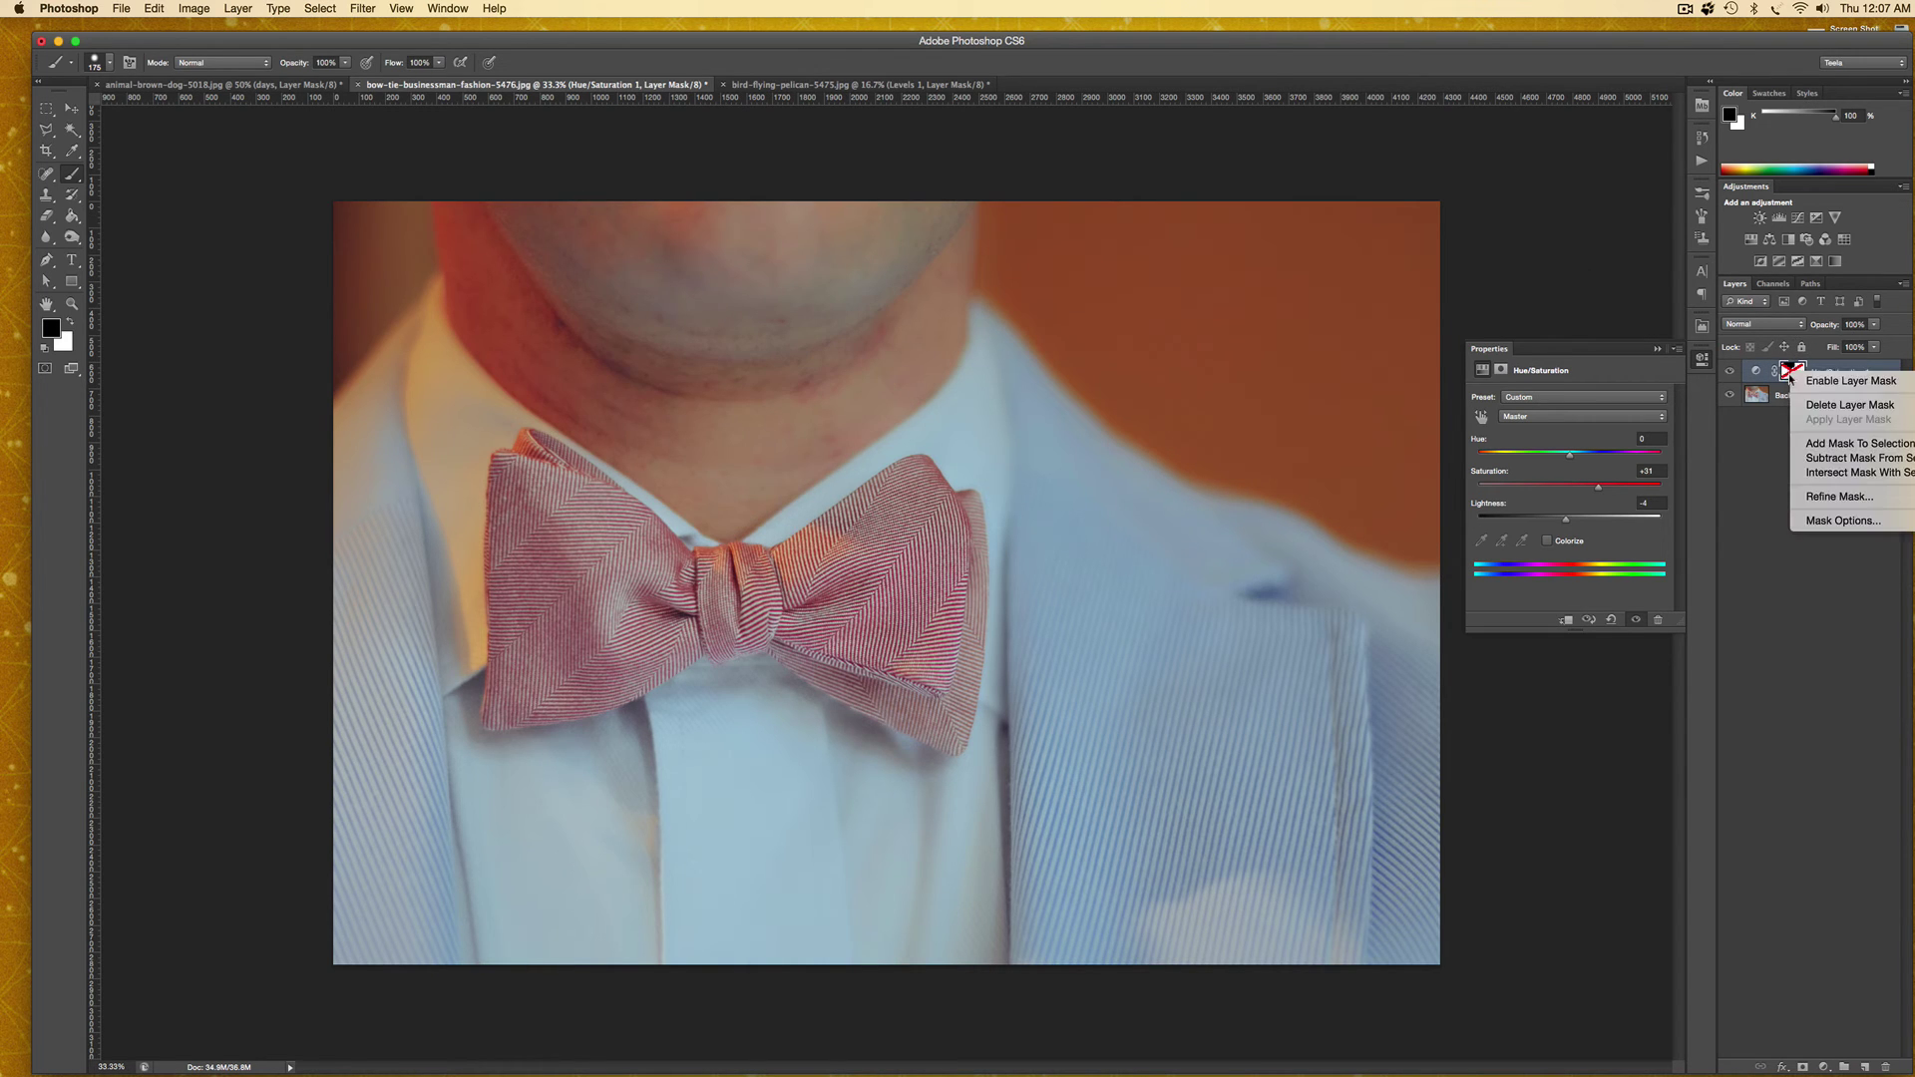
click(1801, 380)
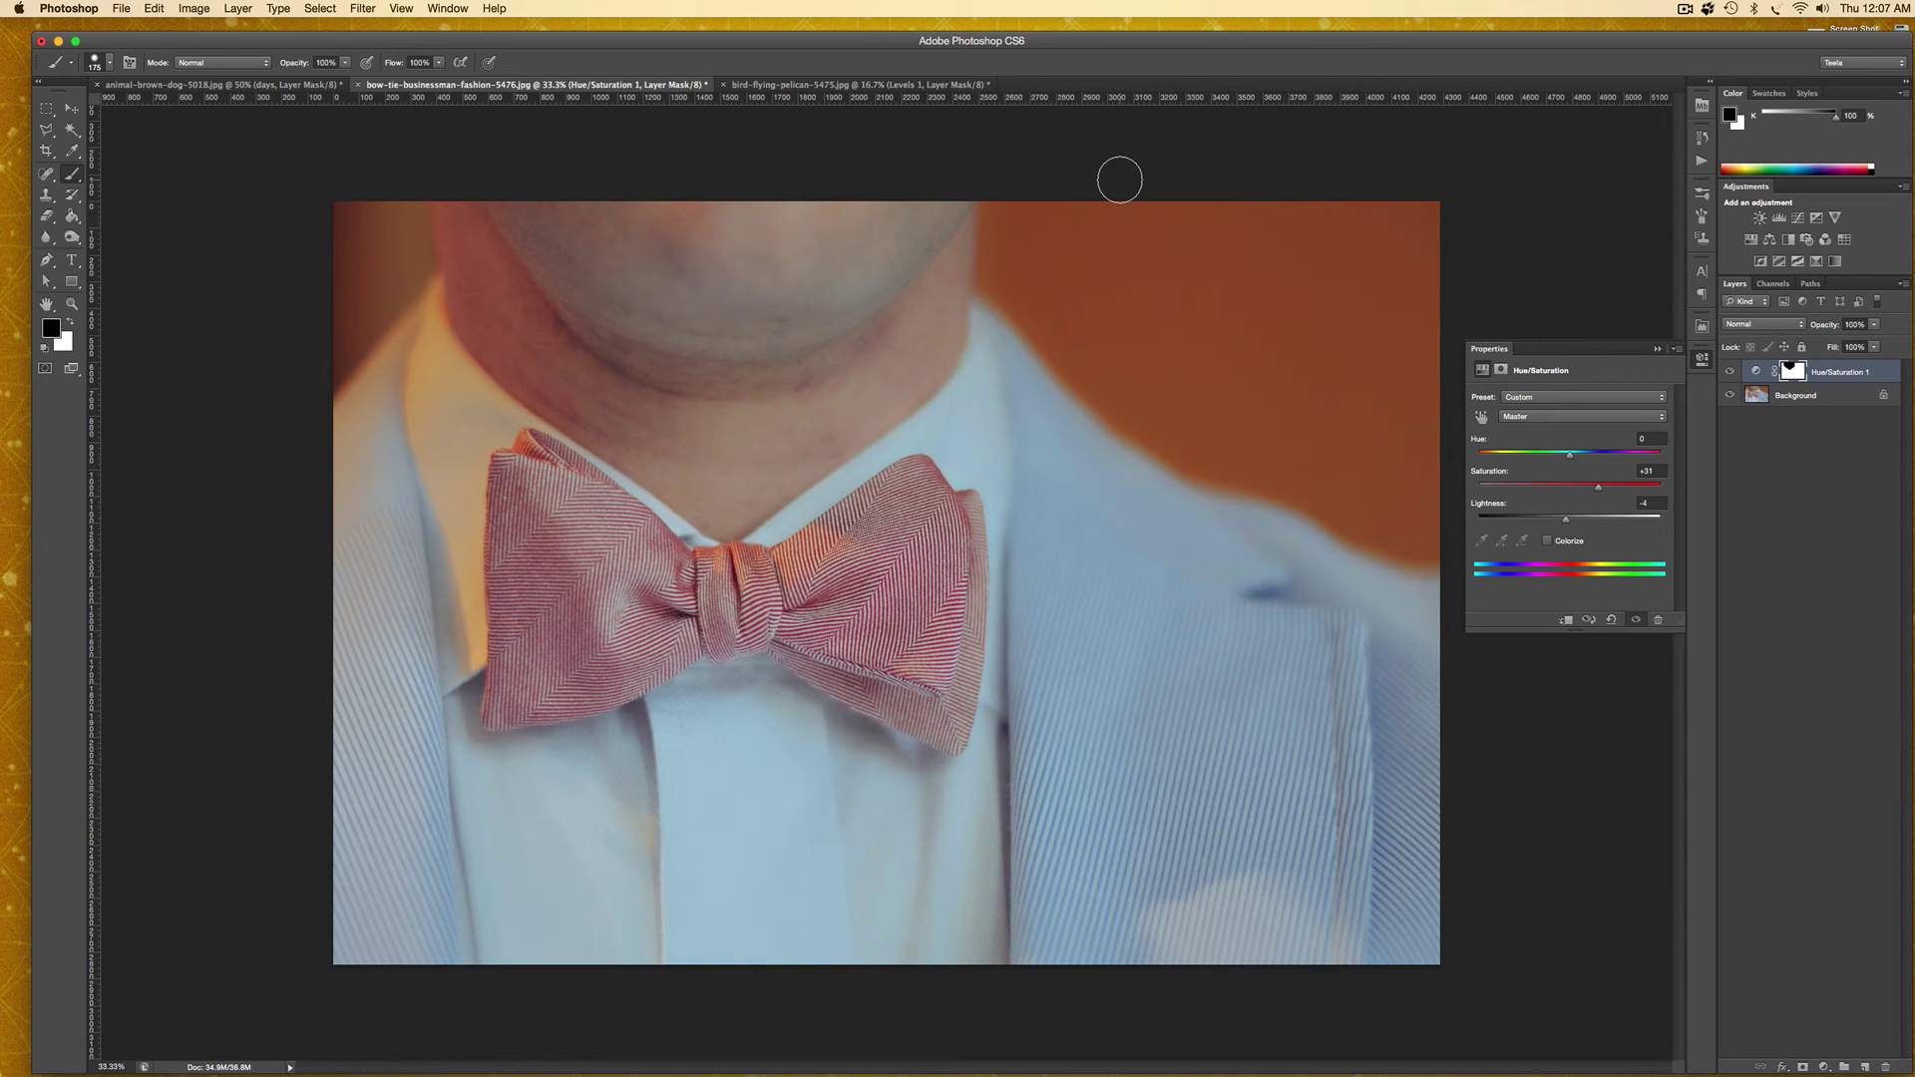
Switch to the pelican photo and delete its Levels 1 adjustment layer.
click(913, 84)
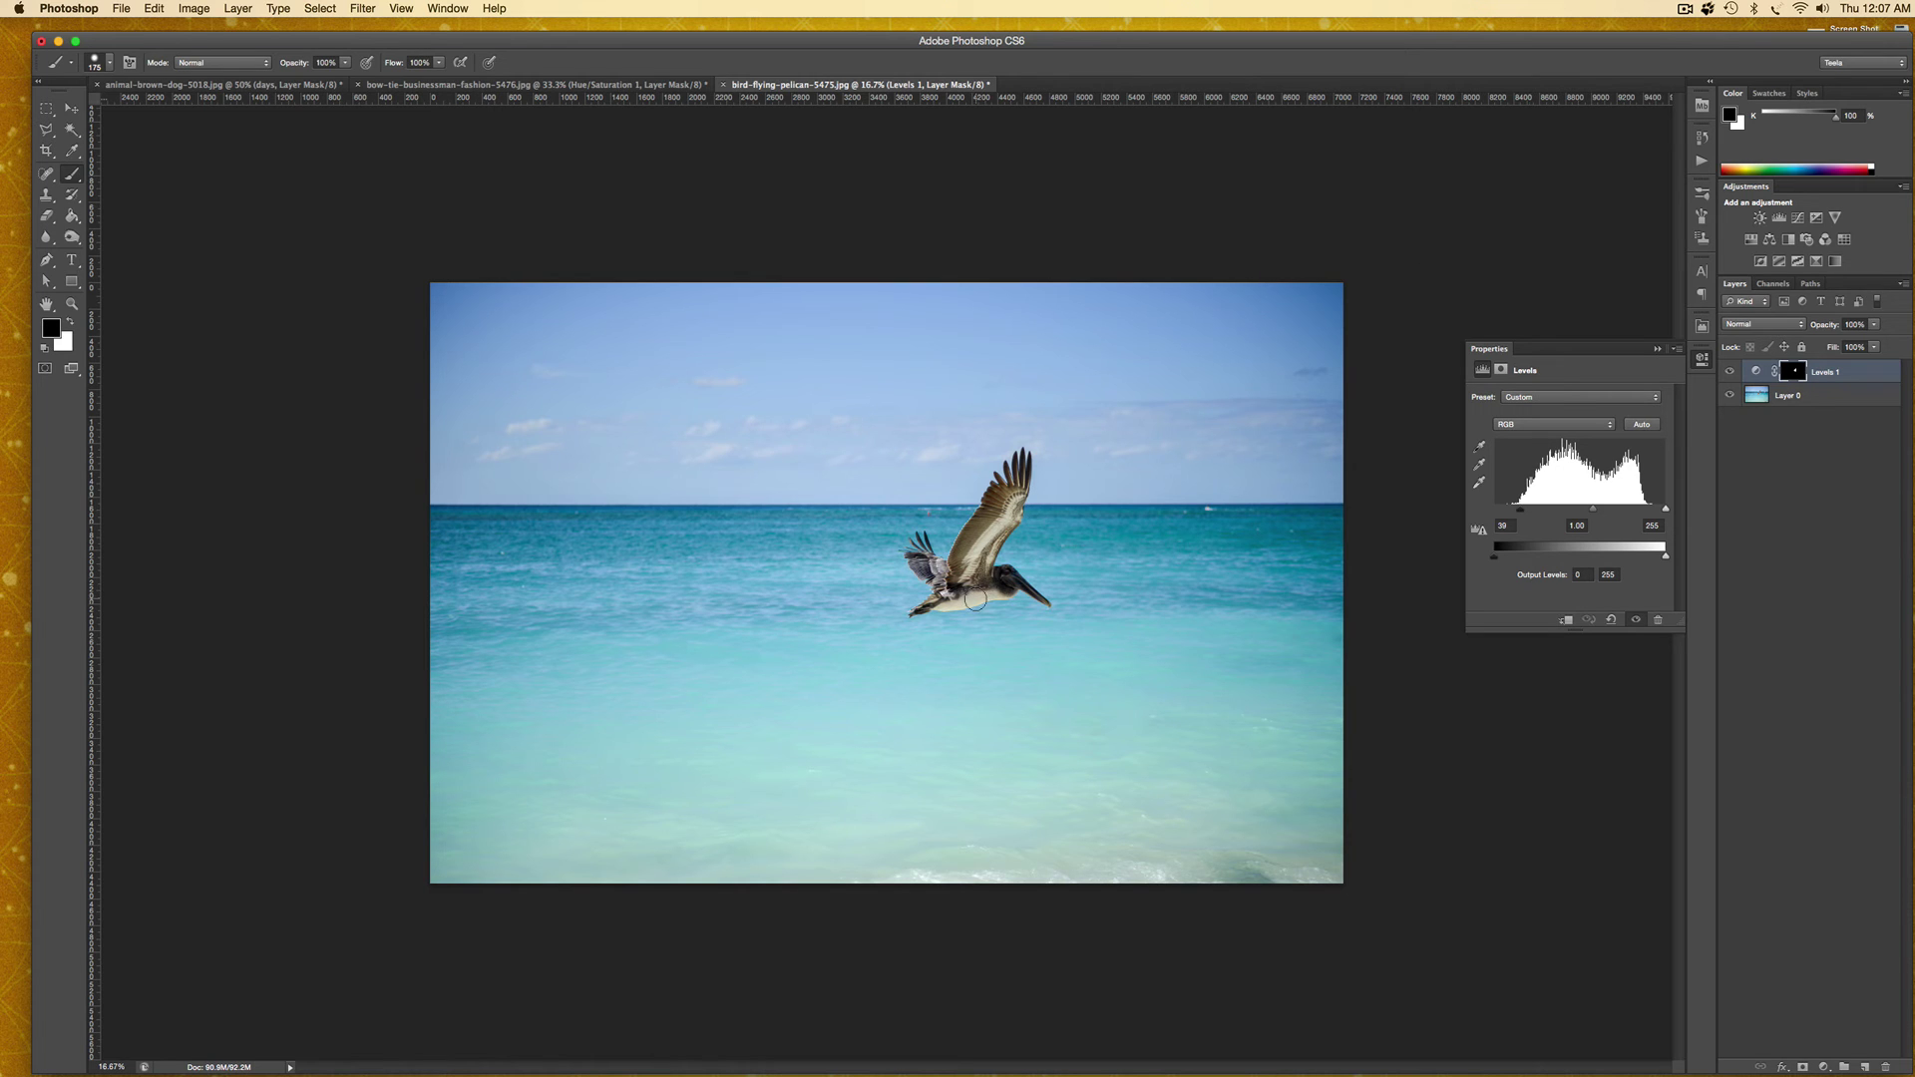
drag(1866, 372, 1884, 1065)
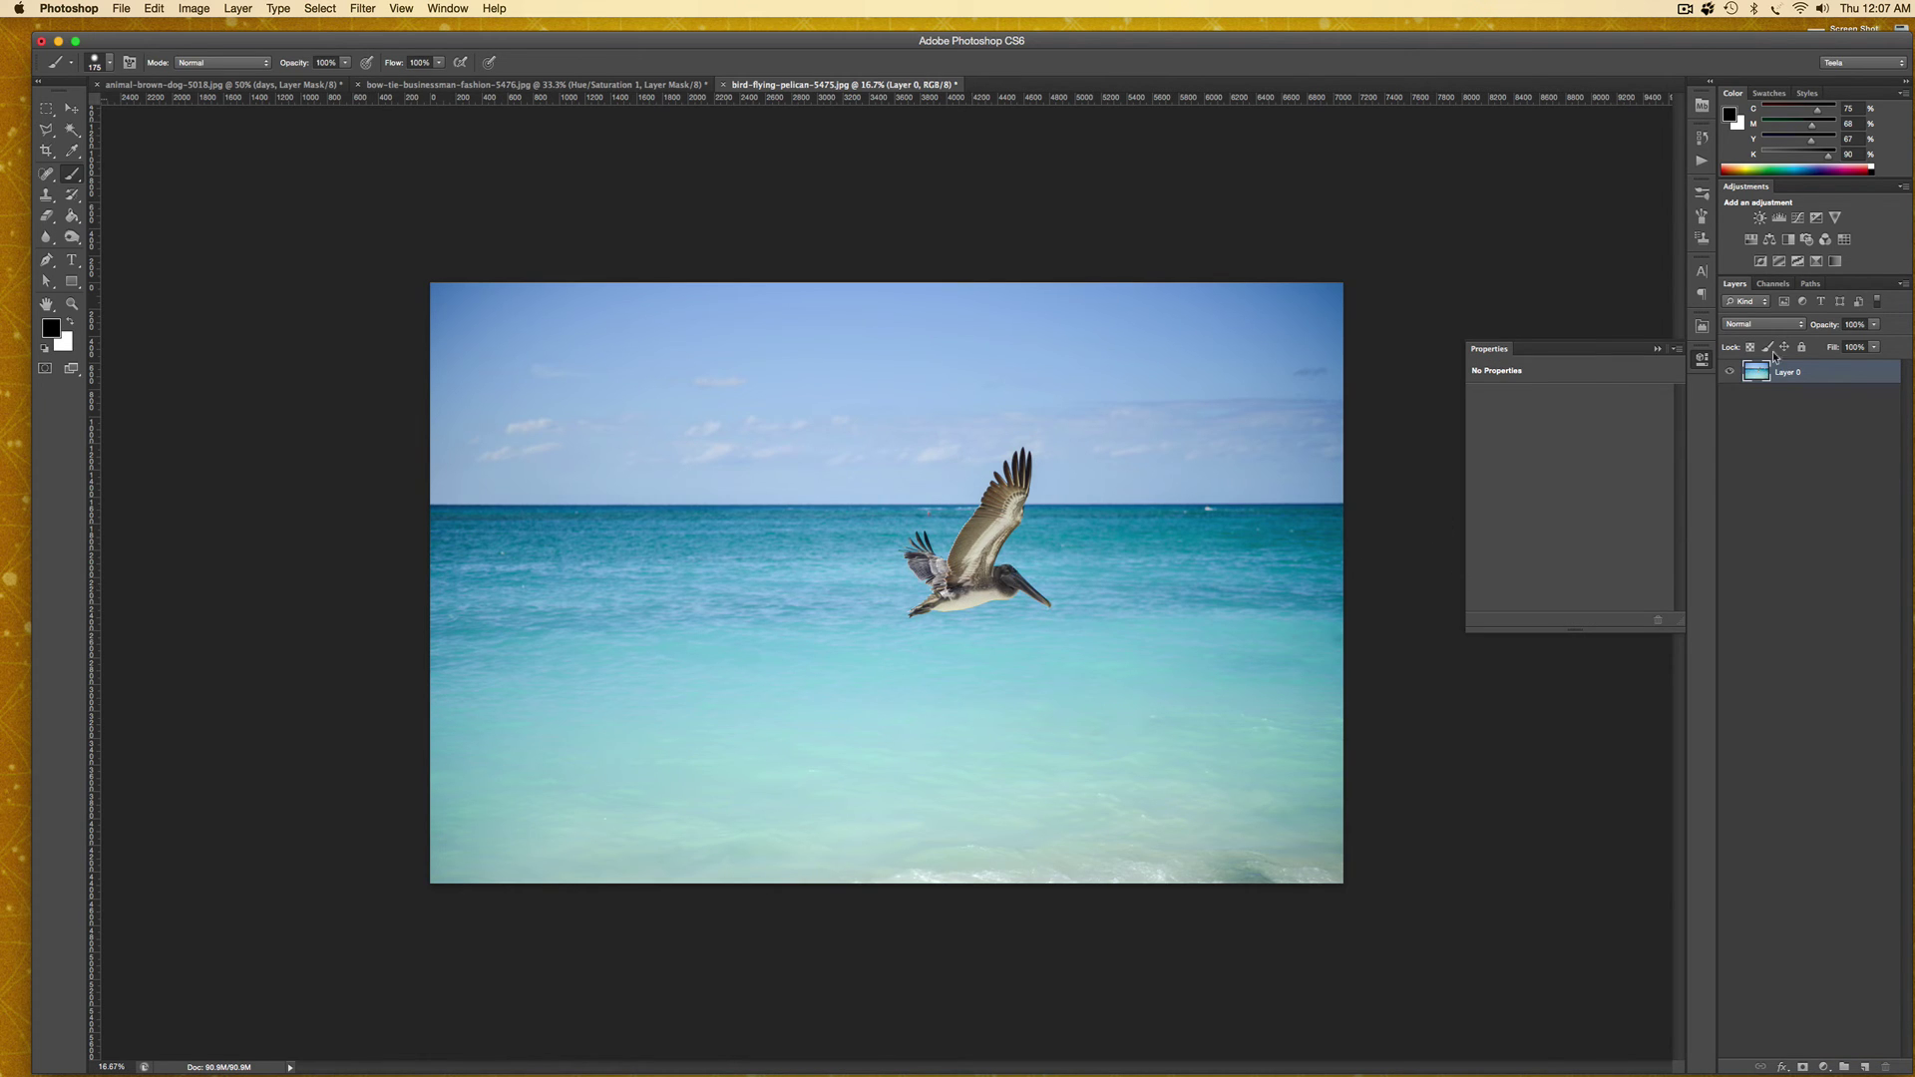
Add a Levels layer with black input at 44 and toggle its visibility to compare.
click(1778, 219)
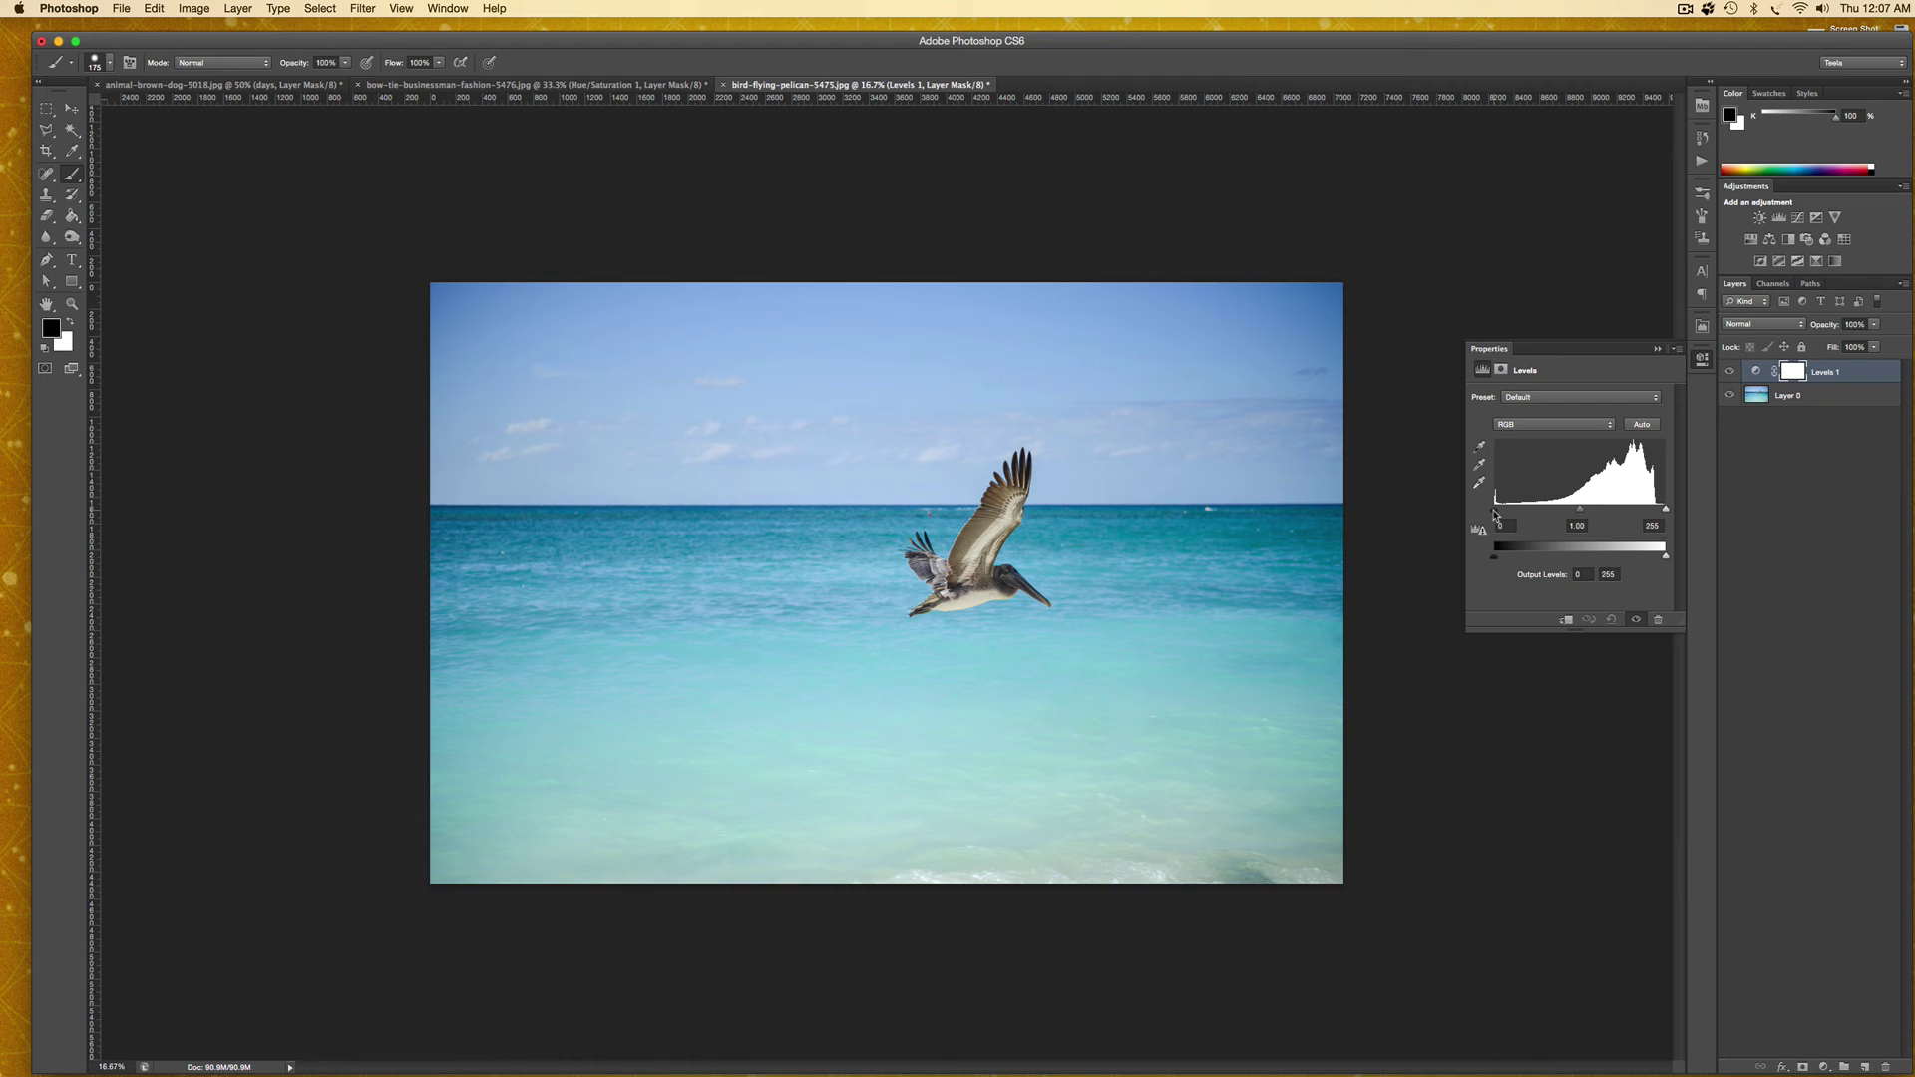
drag(1503, 514, 1511, 513)
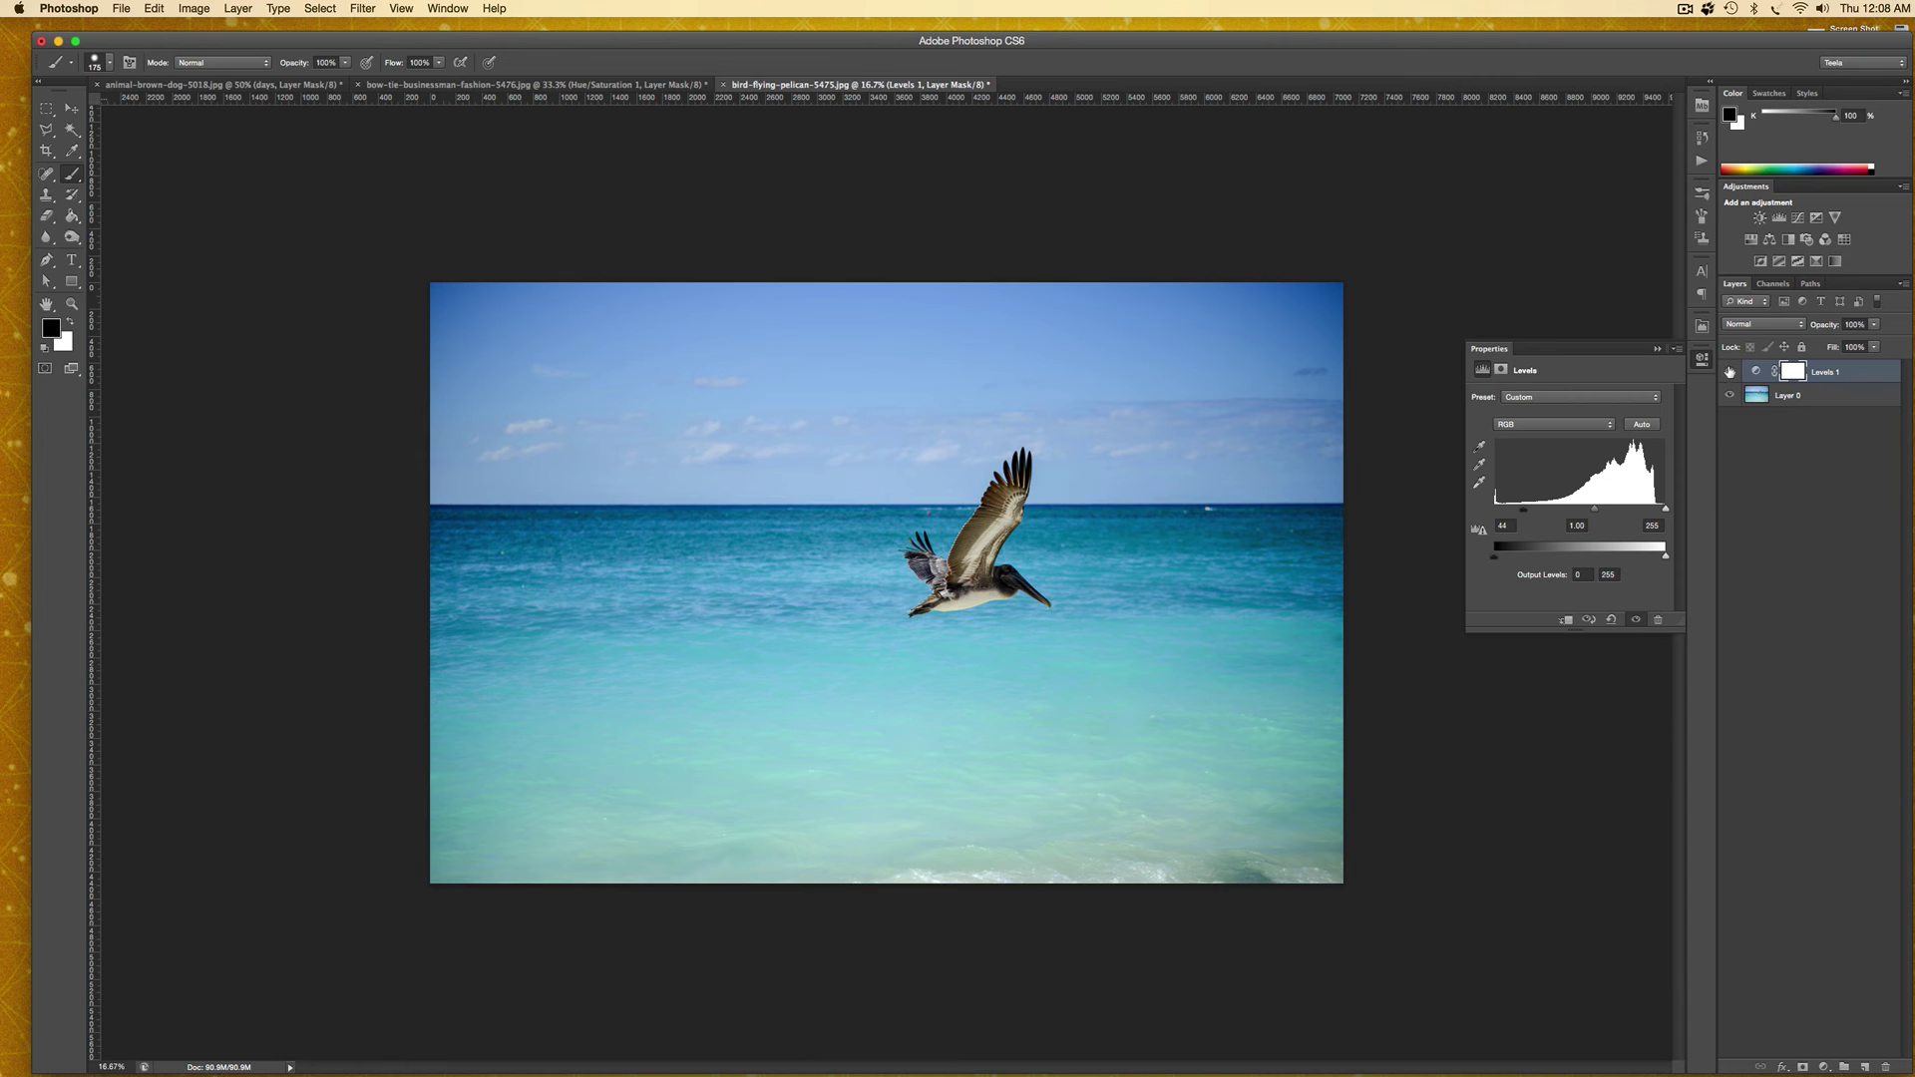
click(1729, 371)
click(1729, 371)
click(1730, 371)
click(1730, 371)
click(1729, 371)
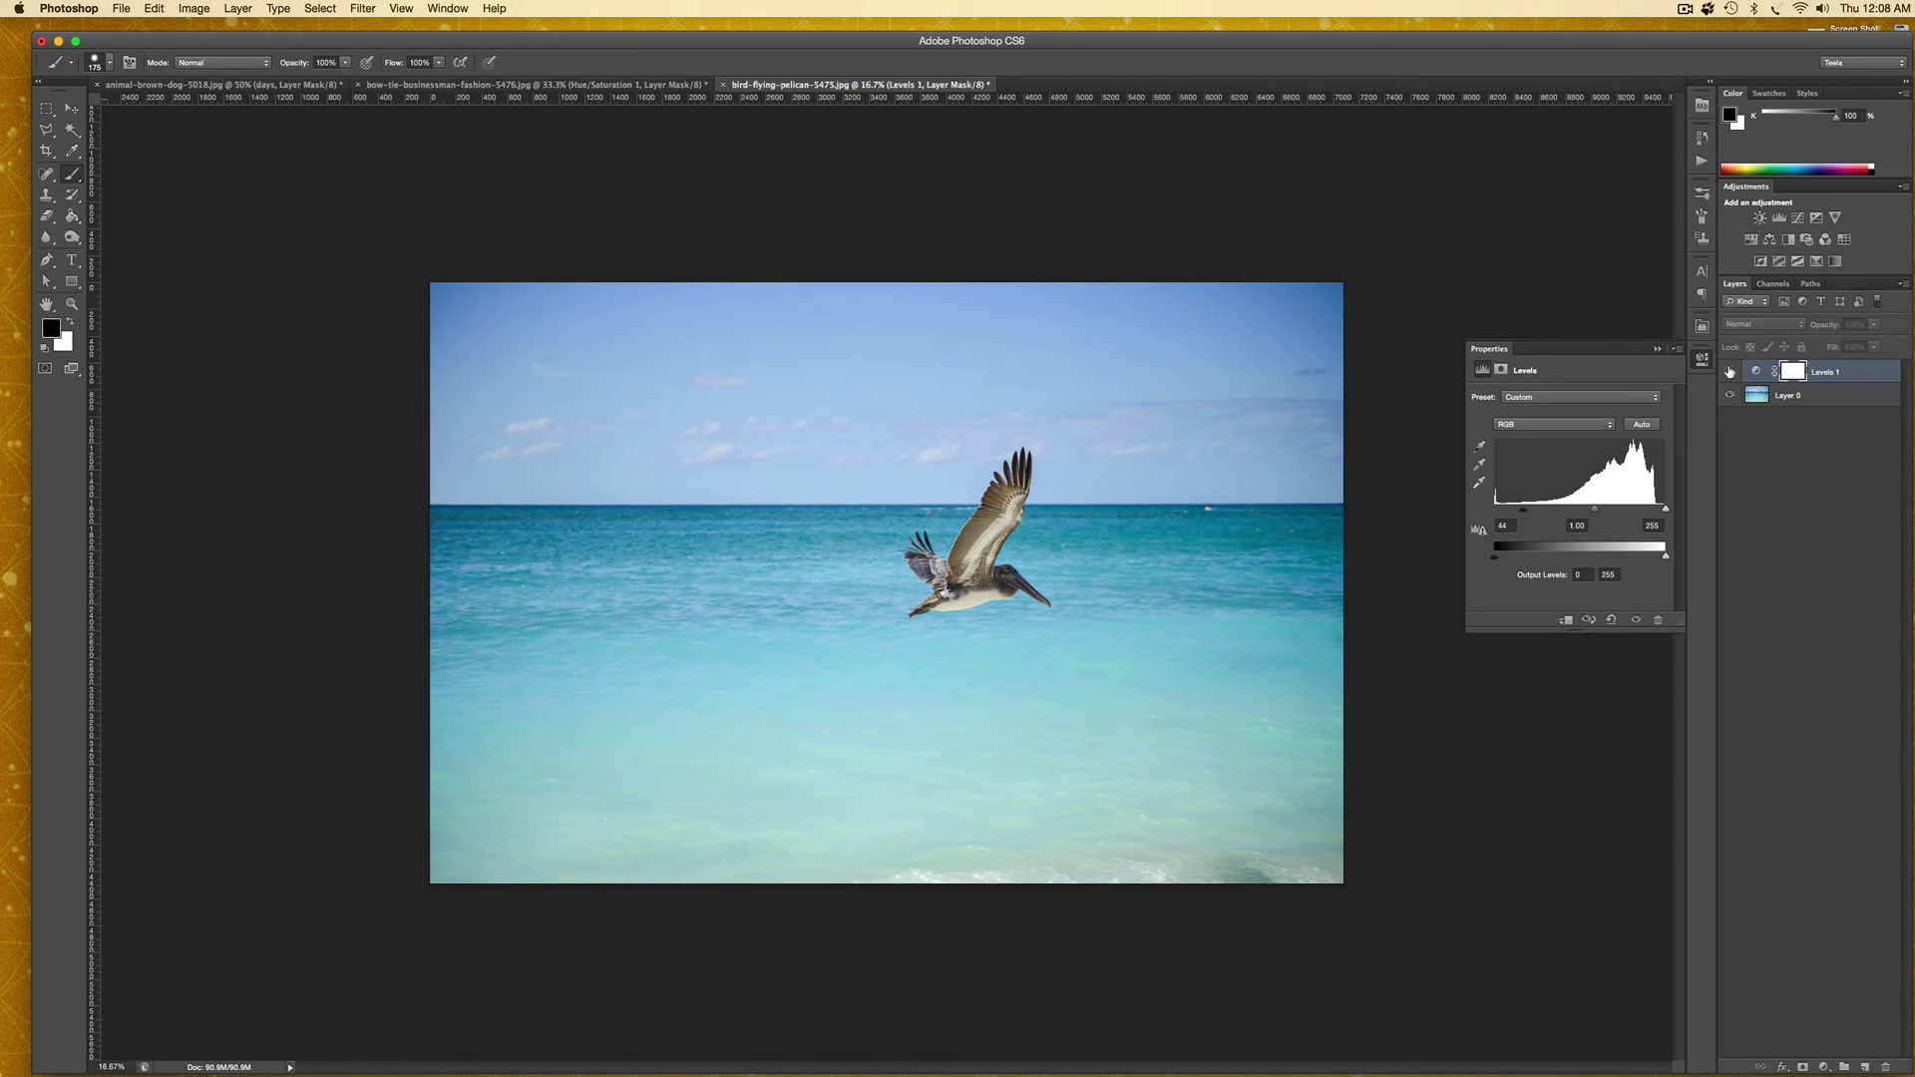
click(1729, 371)
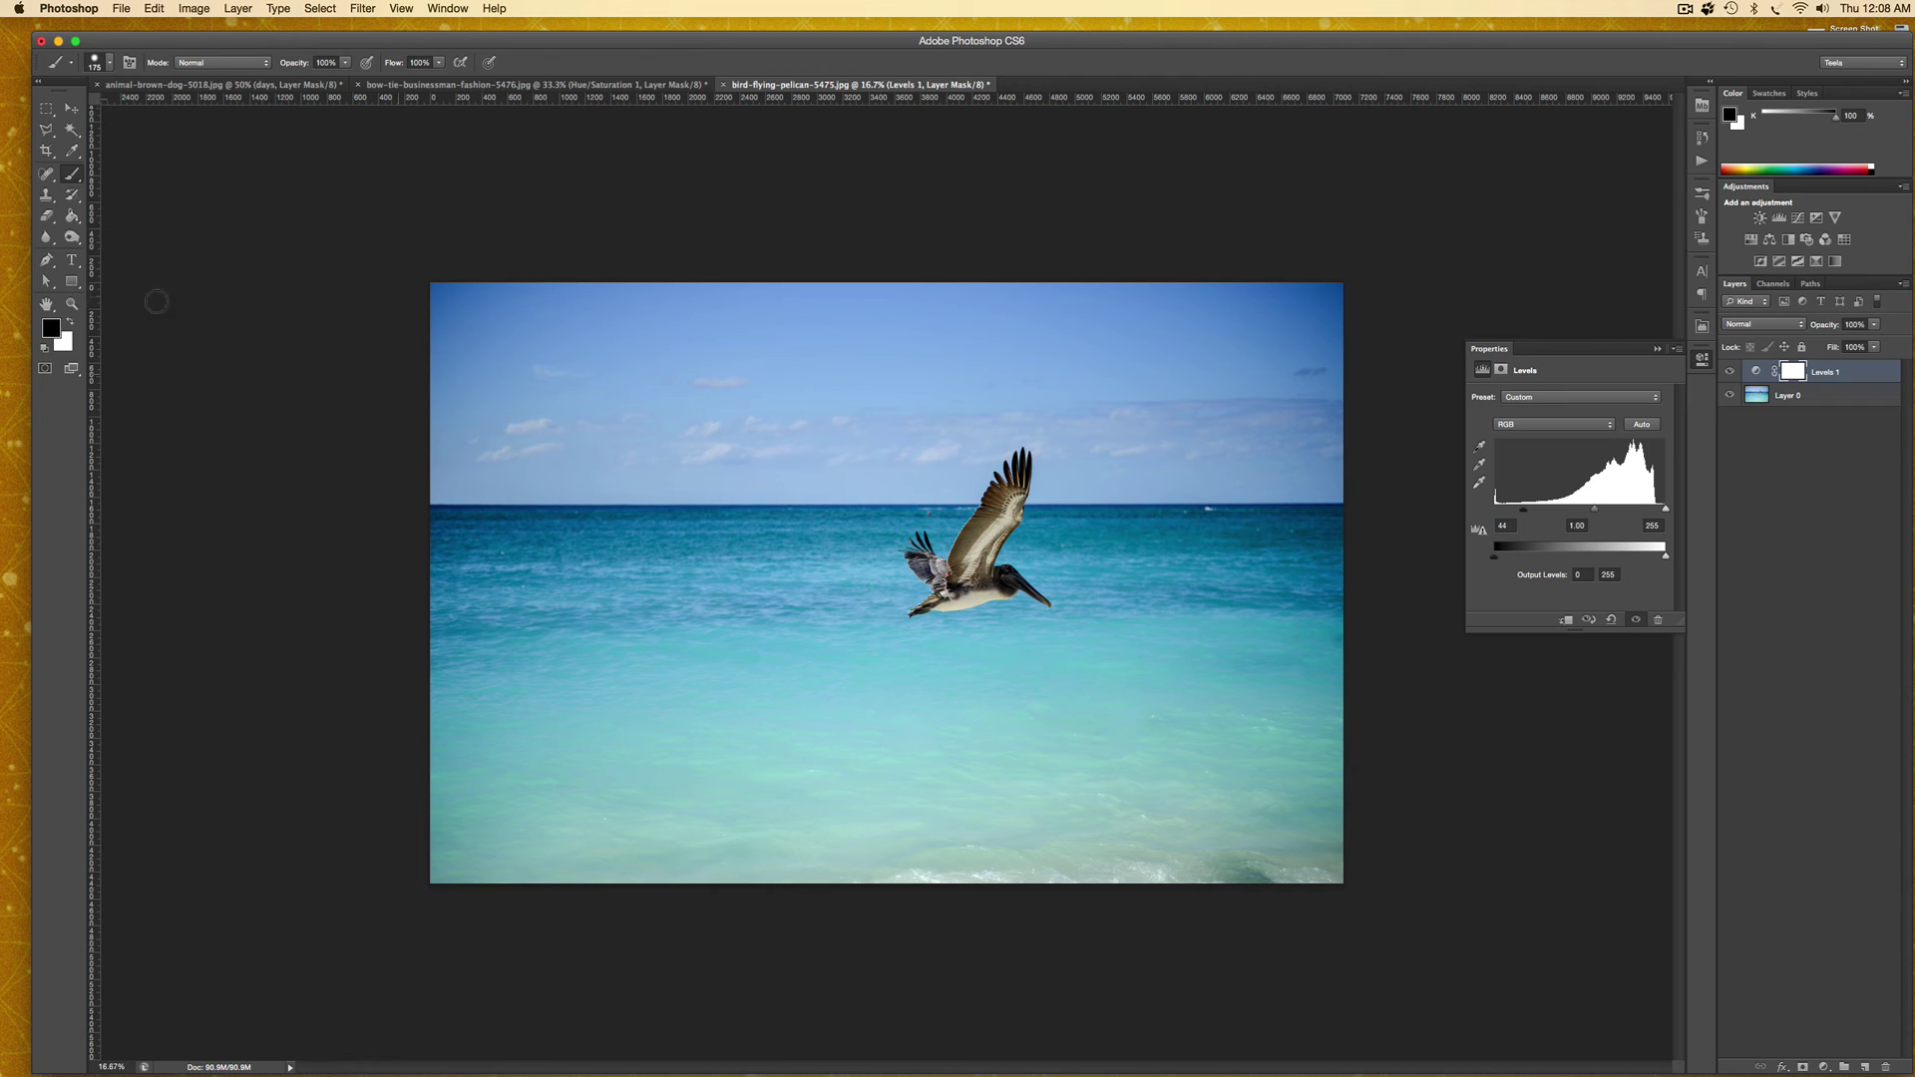
Set white as the foreground colour and invert the Levels 1 mask to solid black.
click(71, 324)
click(1791, 370)
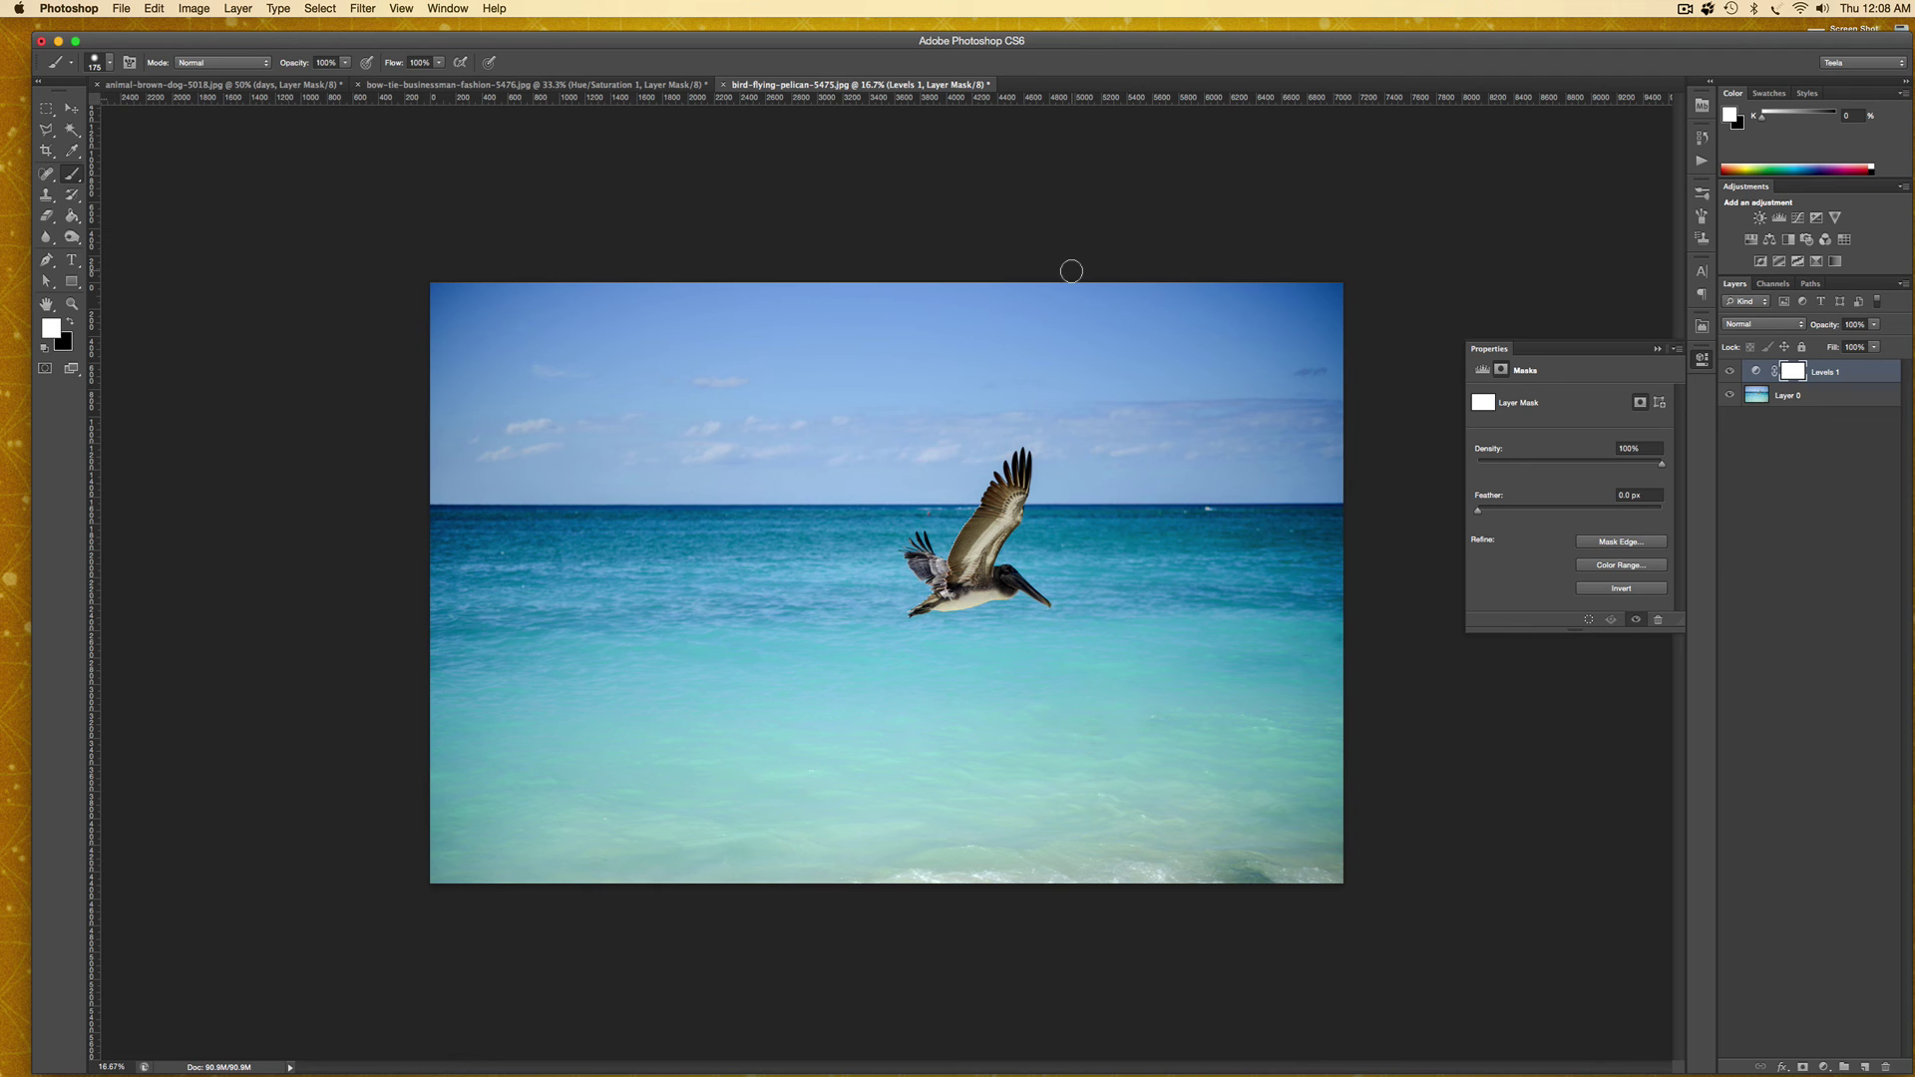
key(super+i)
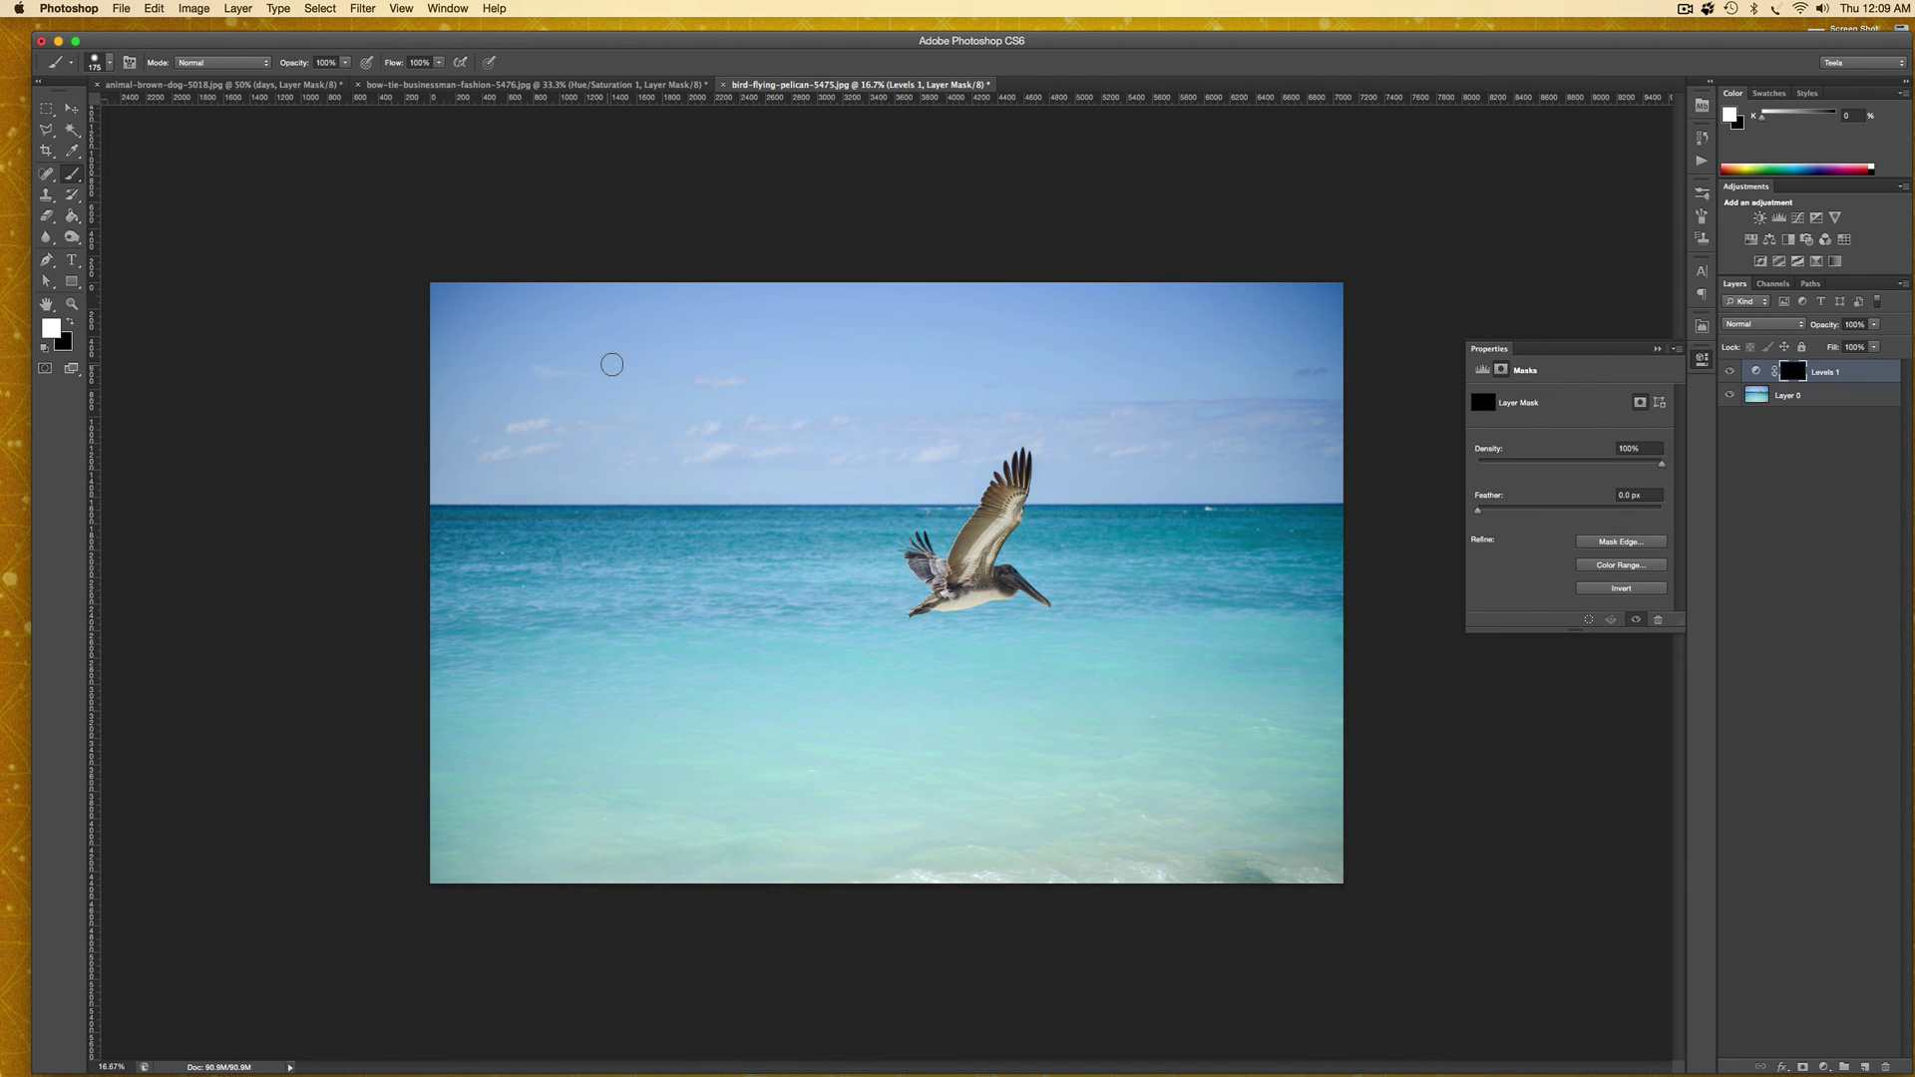
Paint white on the Levels 1 mask over the pelican's wings, neck and belly.
key(super+plus)
key(super+plus)
key(super+plus)
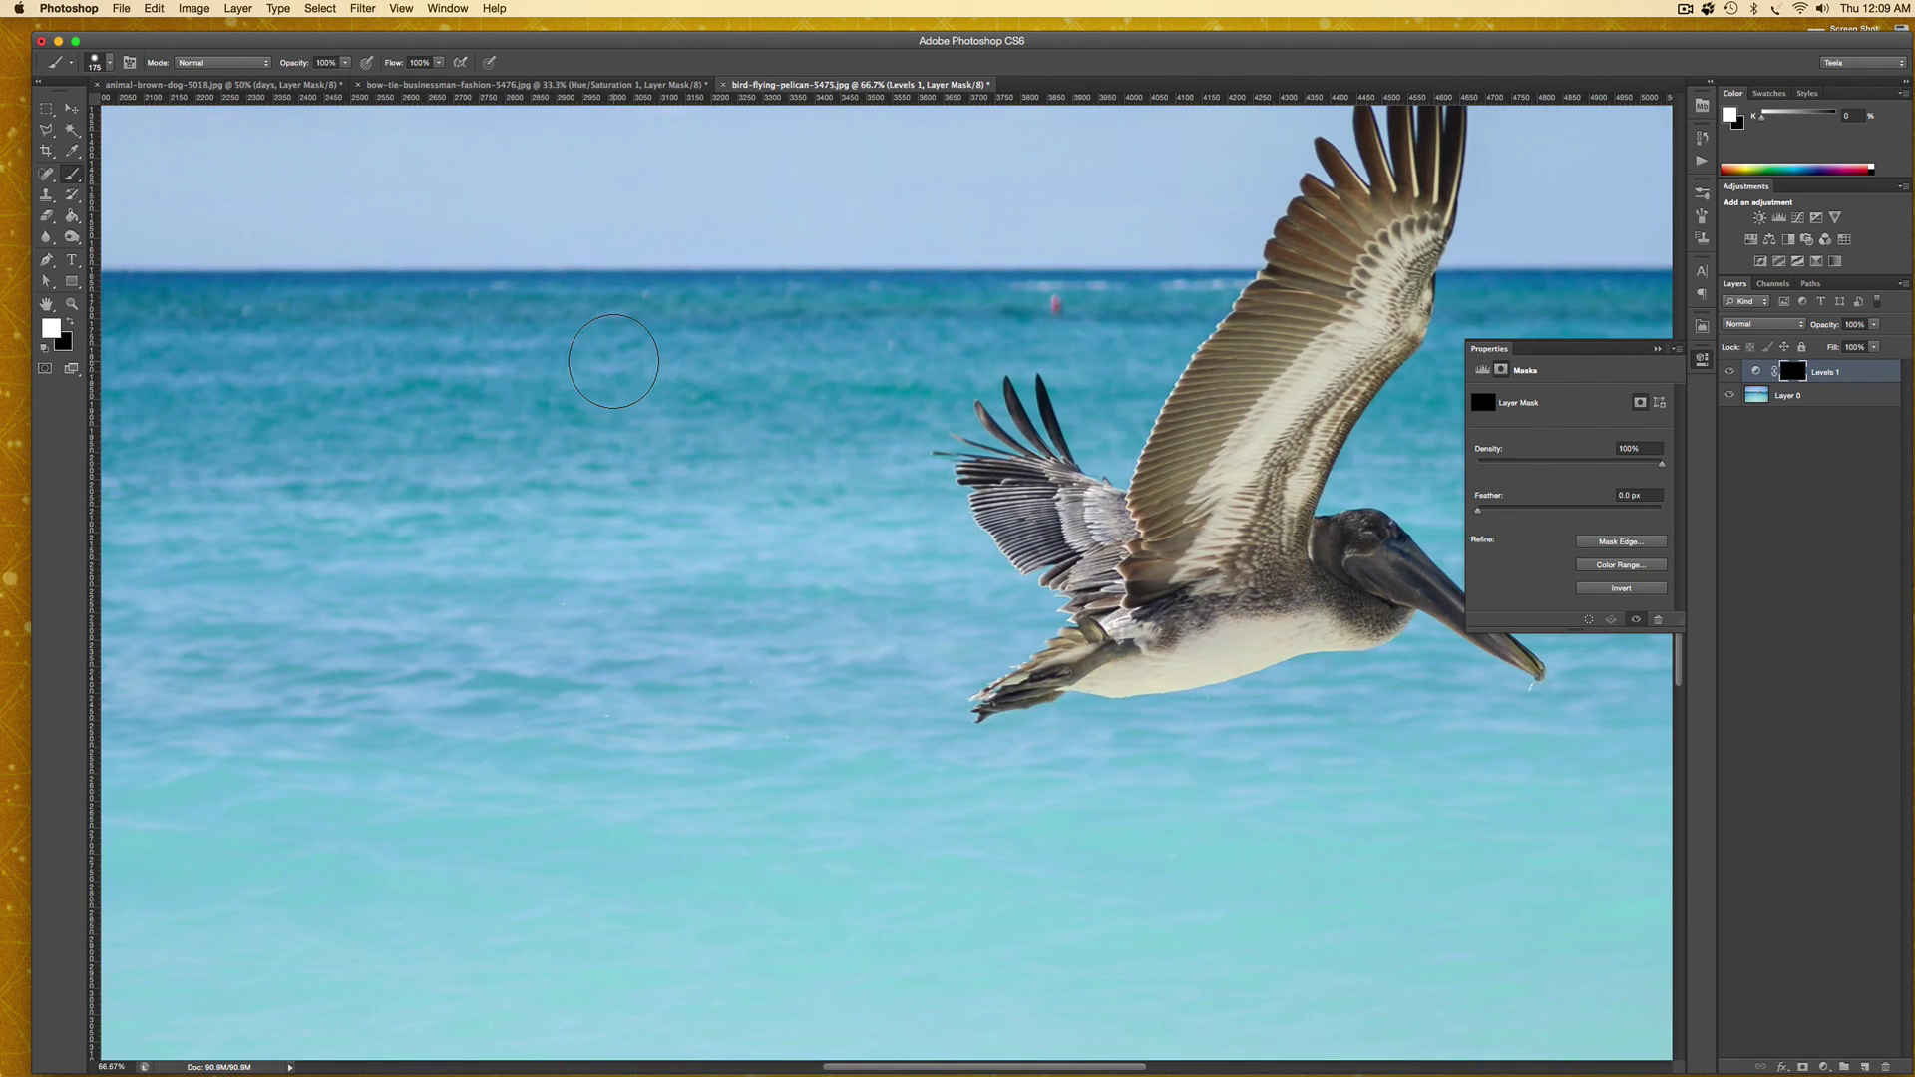
key(super+plus)
mouse_move(675, 374)
mouse_down()
mouse_move(804, 331)
mouse_move(715, 470)
mouse_move(811, 297)
mouse_move(837, 286)
mouse_move(829, 347)
mouse_move(701, 549)
mouse_move(806, 387)
mouse_move(806, 351)
mouse_move(734, 425)
mouse_move(703, 489)
mouse_up()
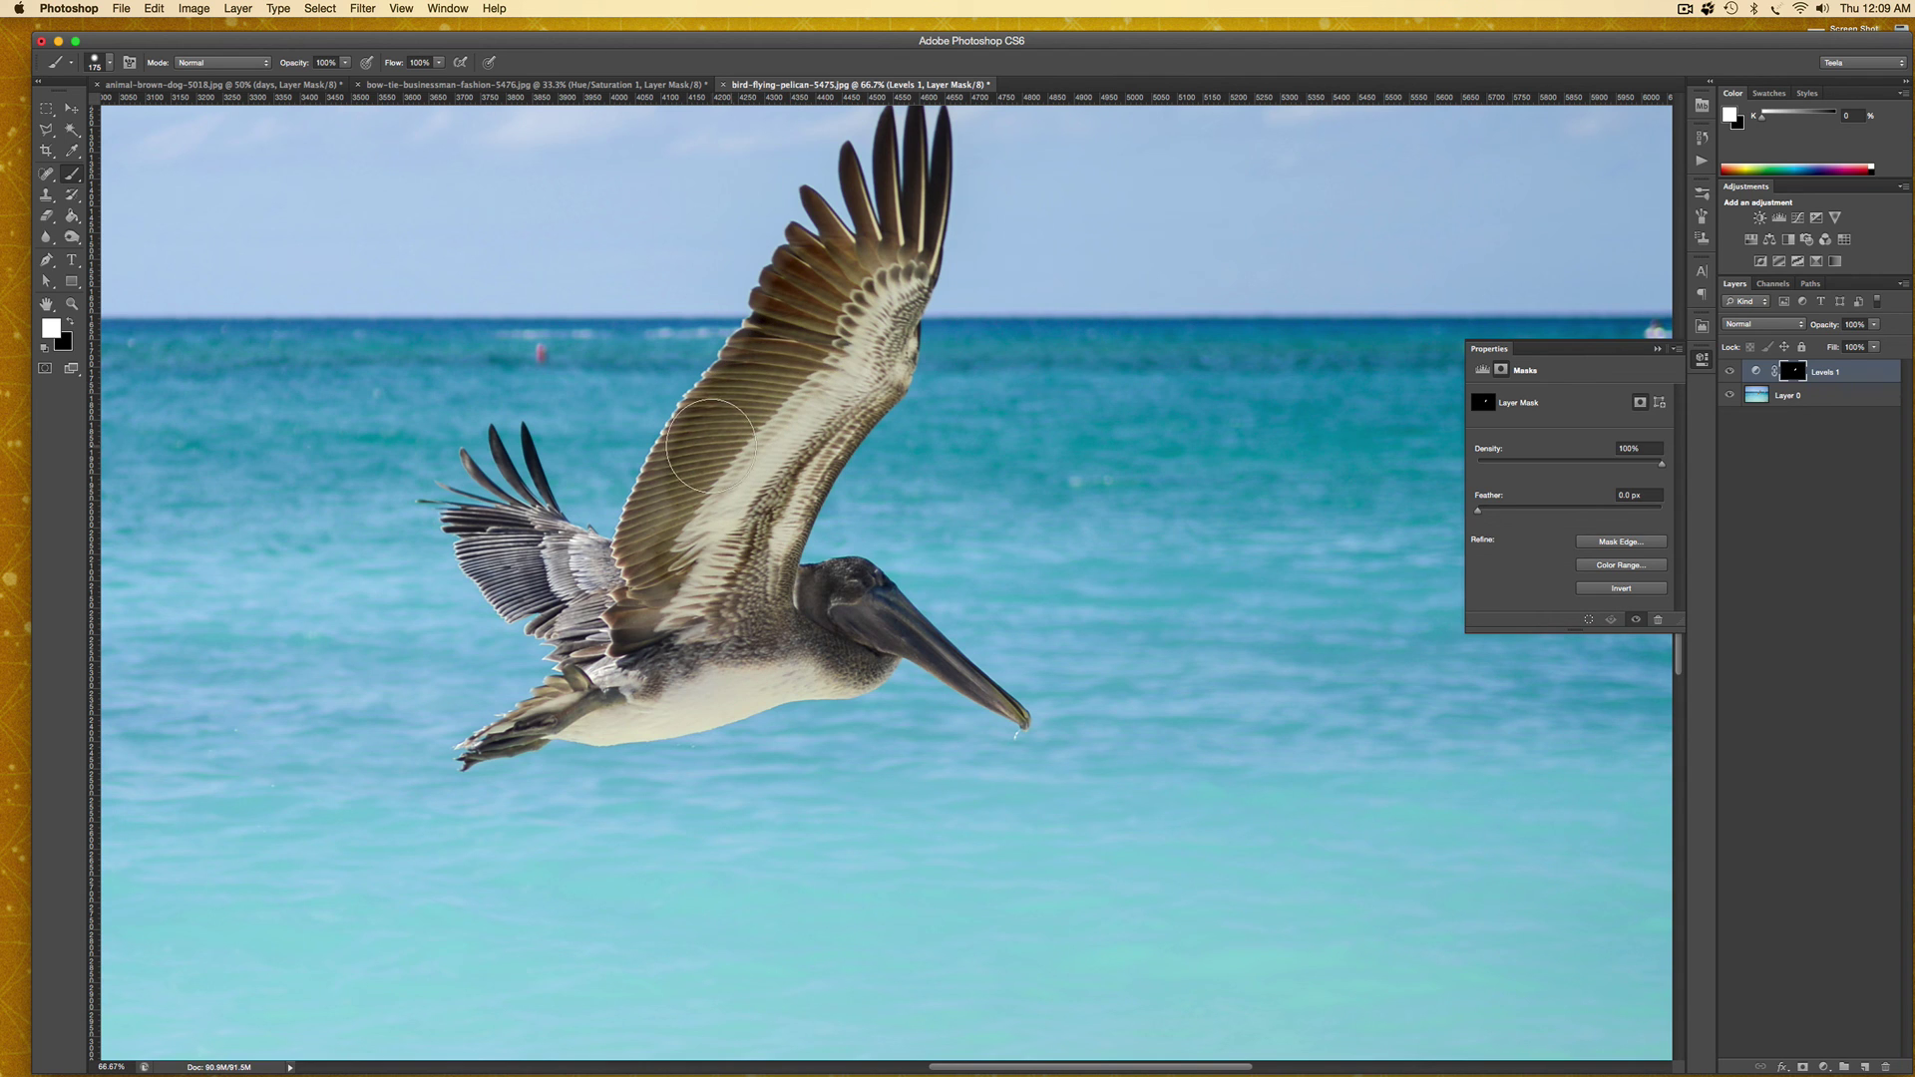
mouse_move(738, 409)
mouse_down()
mouse_move(658, 499)
mouse_move(673, 564)
mouse_move(733, 598)
mouse_move(738, 499)
mouse_move(878, 309)
mouse_move(768, 578)
mouse_move(773, 628)
mouse_move(852, 589)
mouse_move(828, 663)
mouse_move(857, 614)
mouse_move(882, 613)
mouse_move(955, 670)
mouse_move(880, 640)
mouse_move(960, 659)
mouse_move(1016, 715)
mouse_up()
key(bracketleft)
key(bracketleft)
key(bracketleft)
key(bracketleft)
key(bracketleft)
key(bracketleft)
key(bracketleft)
key(bracketleft)
key(bracketleft)
key(bracketleft)
key(bracketleft)
key(bracketleft)
key(bracketright)
key(bracketright)
key(bracketright)
key(bracketright)
key(bracketright)
key(bracketright)
mouse_move(827, 660)
mouse_down()
mouse_move(593, 714)
mouse_move(687, 657)
mouse_move(639, 672)
mouse_move(628, 635)
mouse_move(547, 595)
mouse_move(512, 538)
mouse_move(648, 588)
mouse_move(529, 537)
mouse_move(626, 705)
mouse_move(498, 744)
mouse_move(626, 709)
mouse_up()
key(bracketleft)
key(bracketleft)
key(bracketleft)
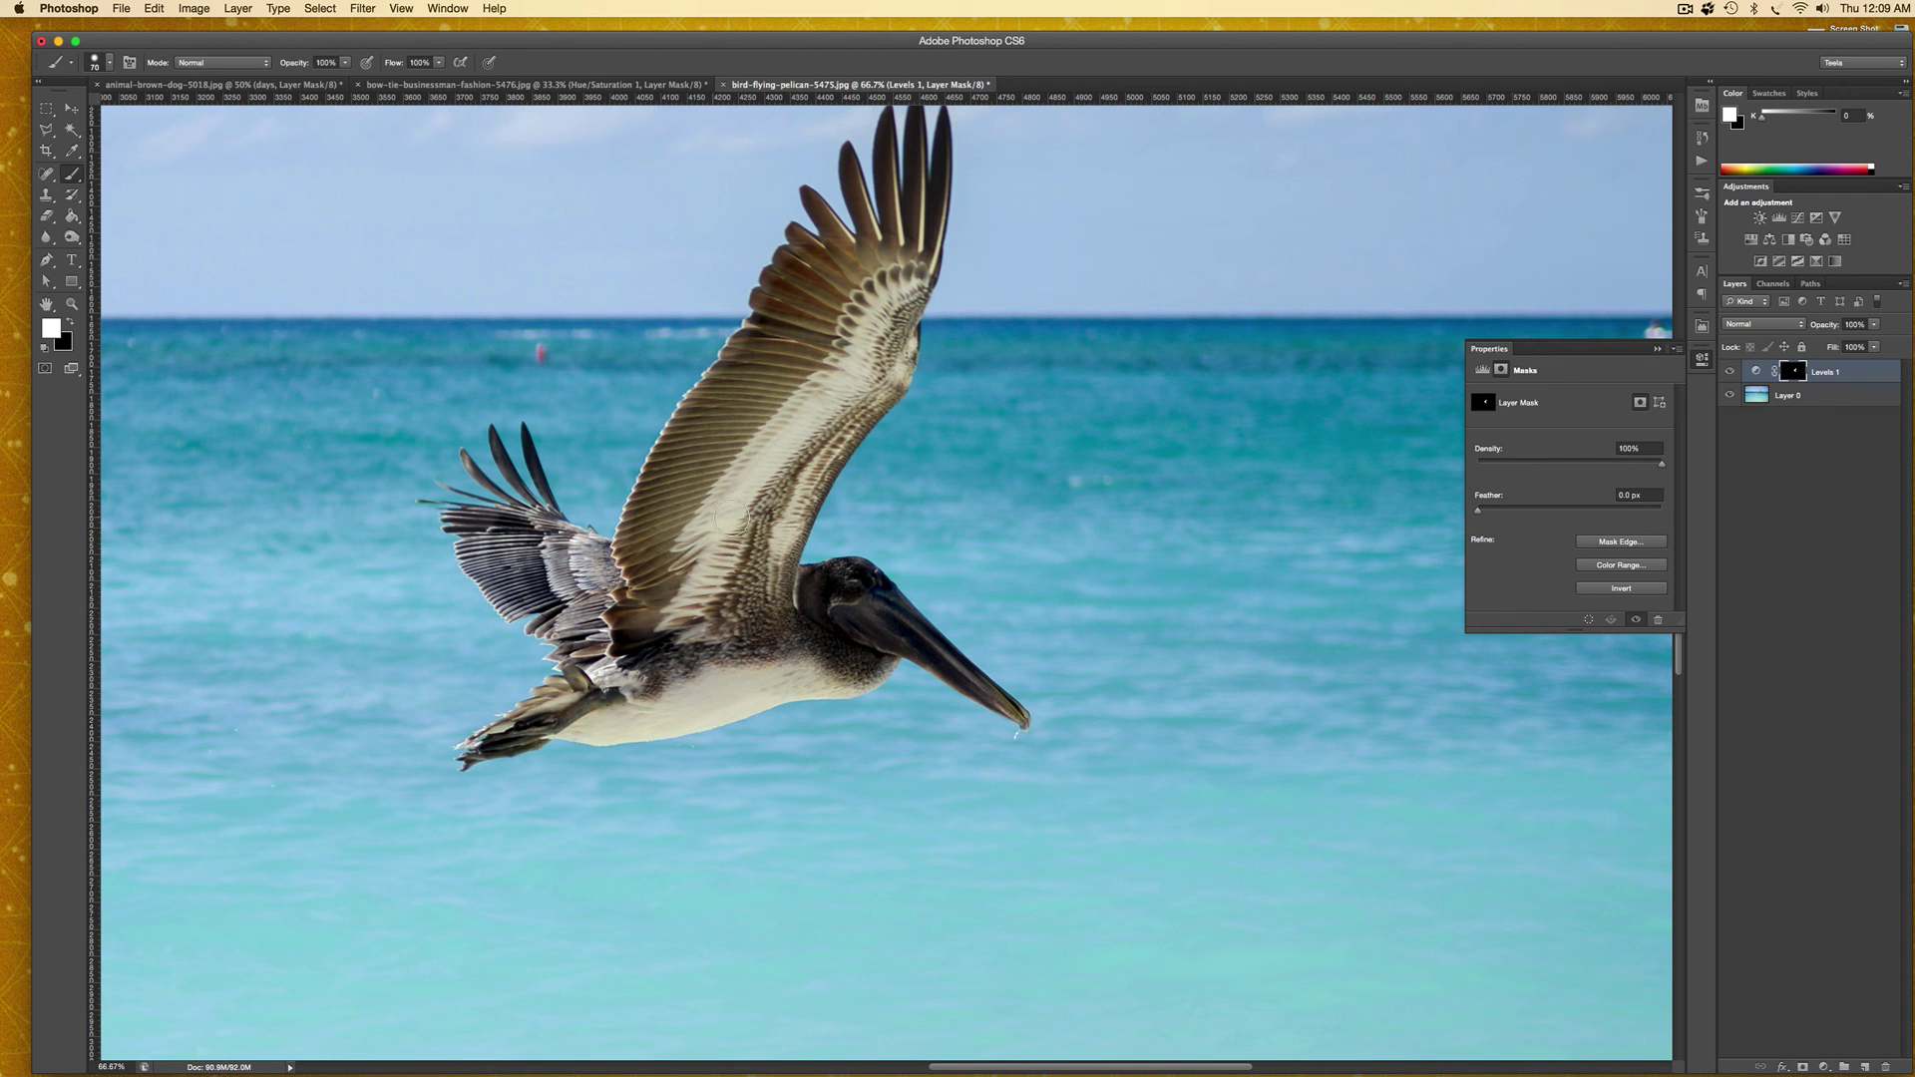
mouse_move(898, 244)
mouse_down()
mouse_move(887, 307)
mouse_move(866, 275)
mouse_move(902, 277)
mouse_move(883, 383)
mouse_move(781, 436)
mouse_up()
Zoom out to the whole pelican photo and toggle Levels 1 off and on to compare.
key(super+minus)
key(super+minus)
key(super+minus)
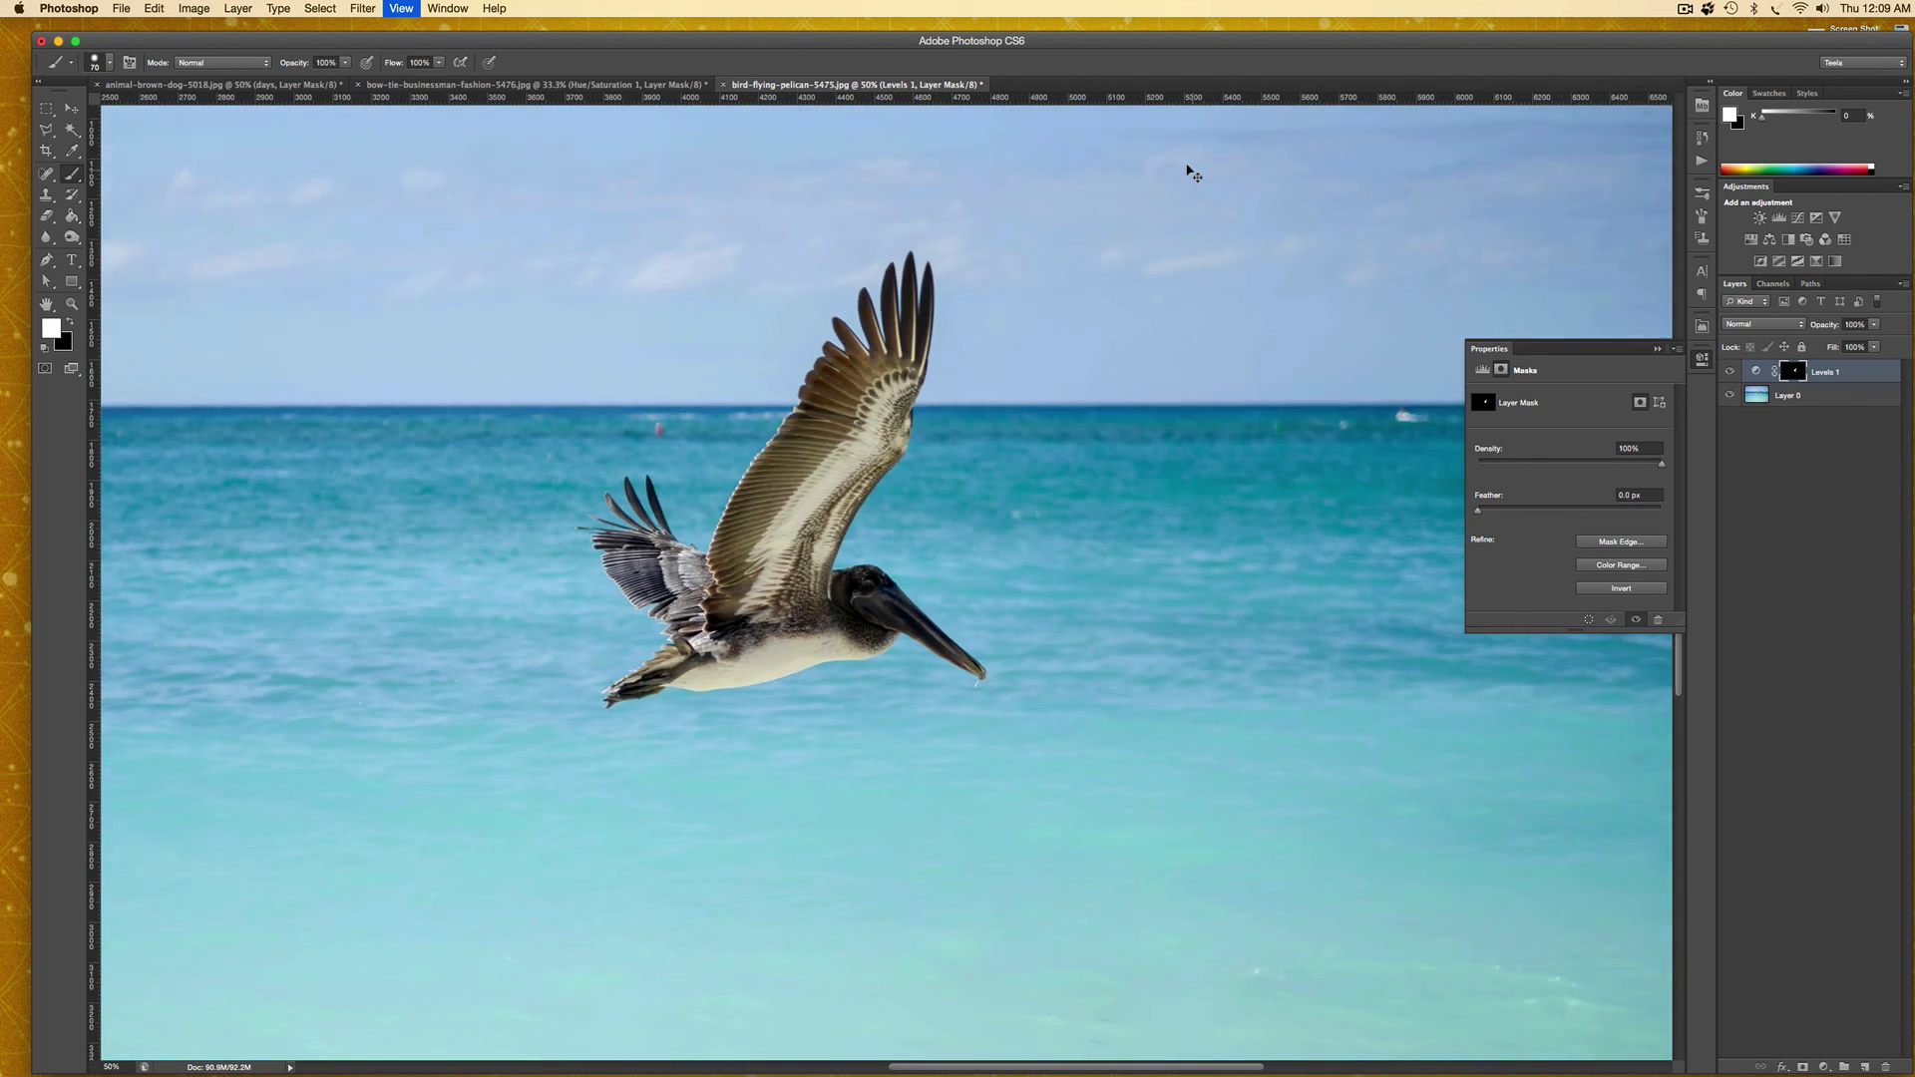
key(super+minus)
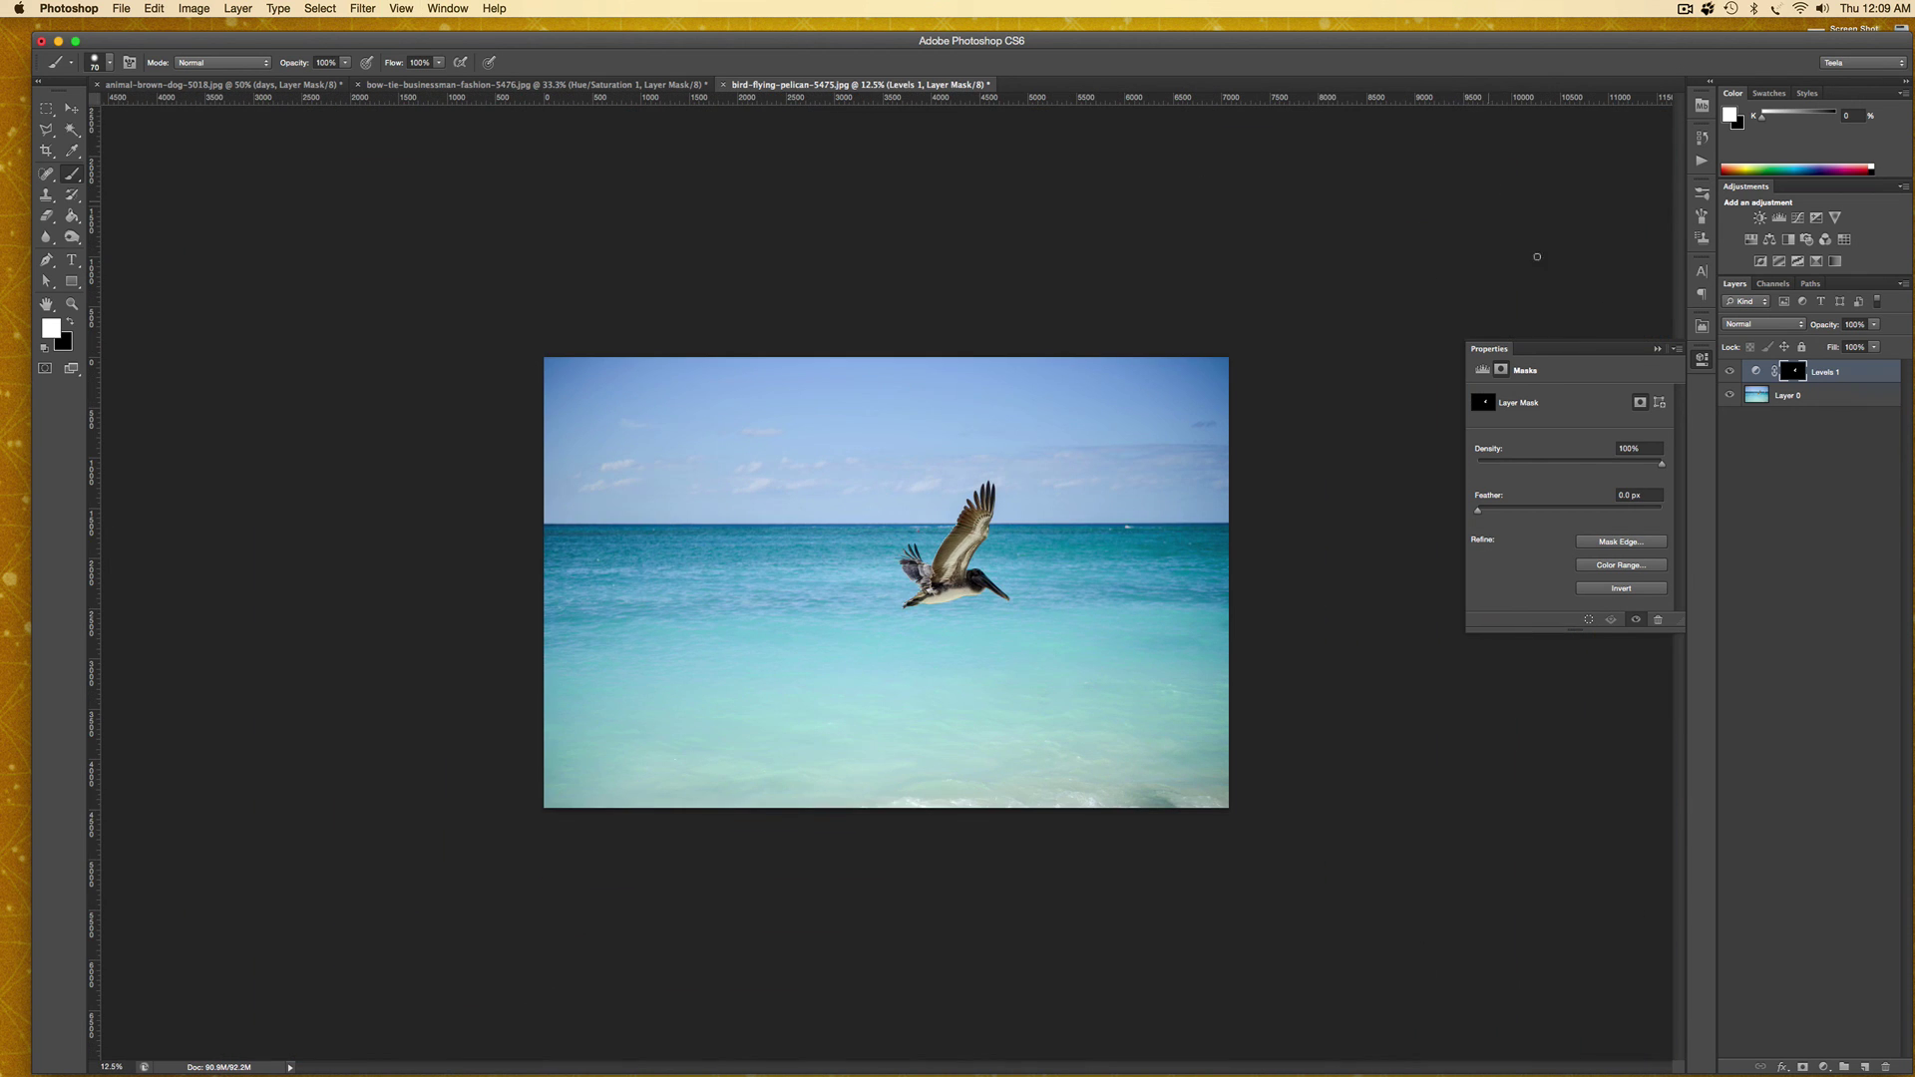
click(1729, 372)
click(1729, 372)
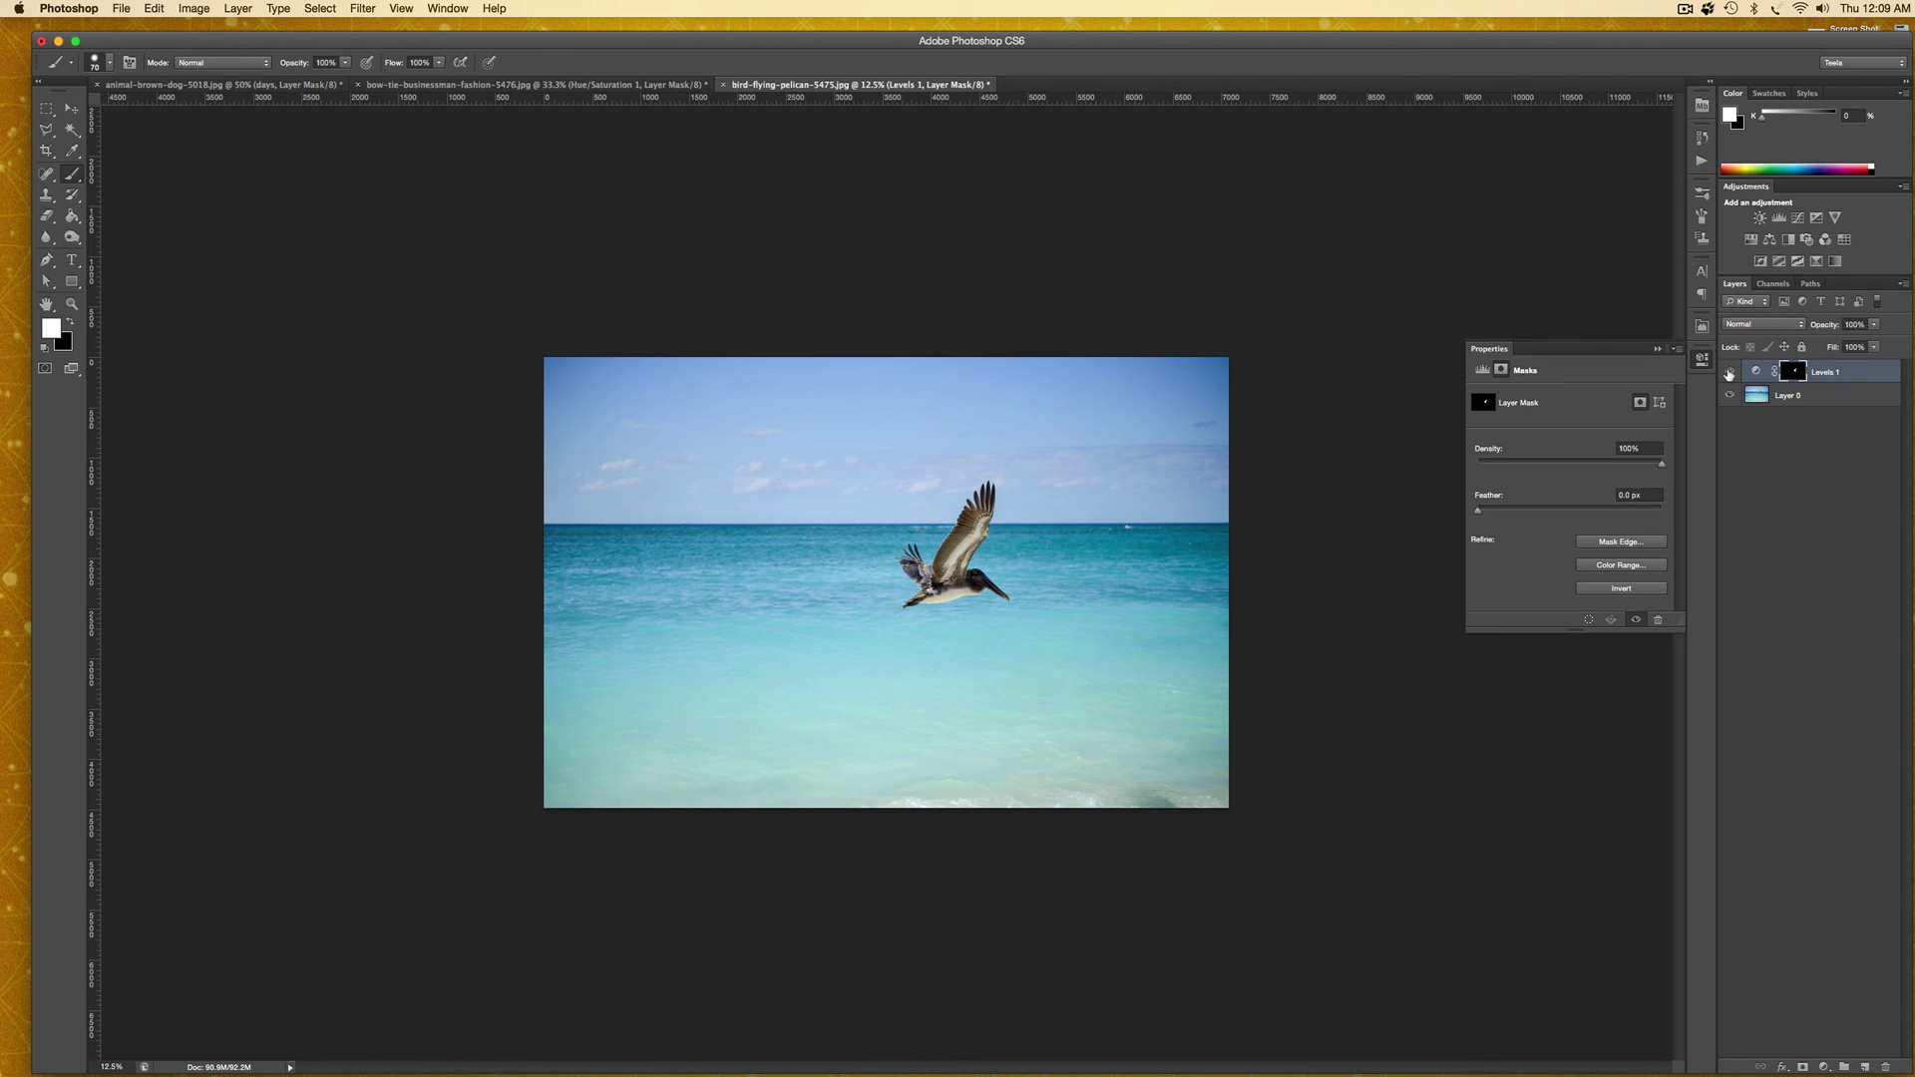